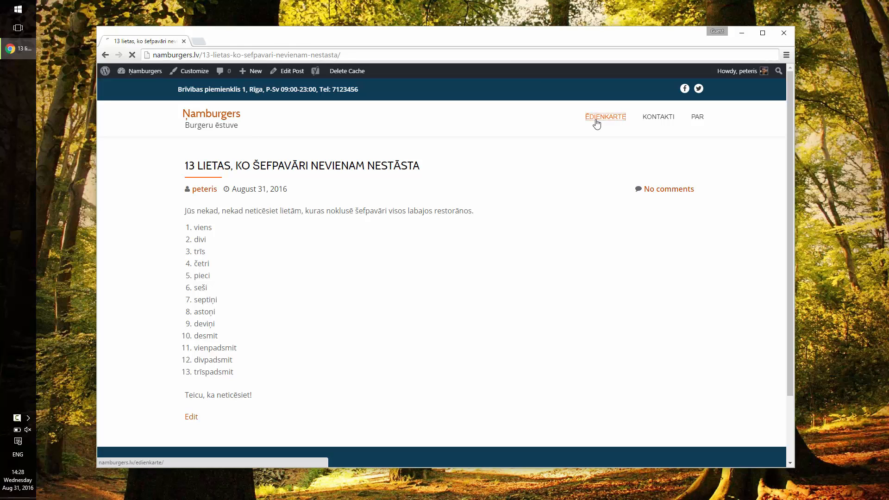
# View the finished site's Kontakti and Par pages, and return to its home page.
pyautogui.click(657, 122)
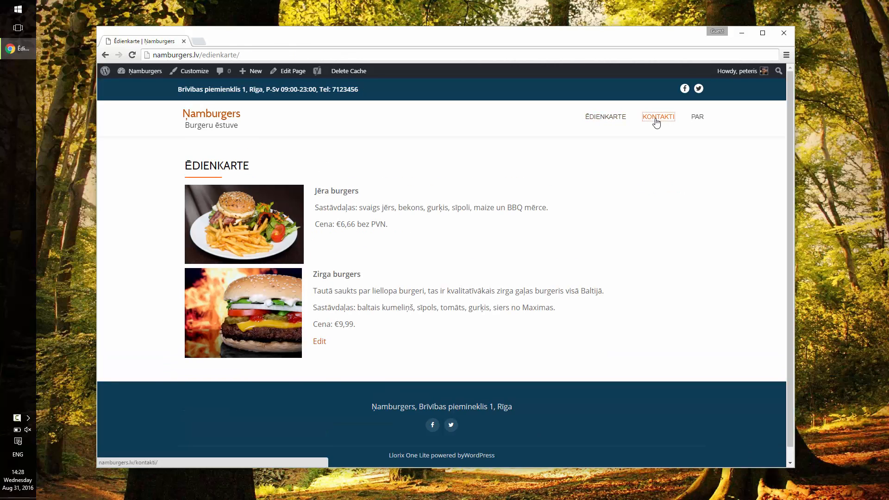
pyautogui.click(696, 120)
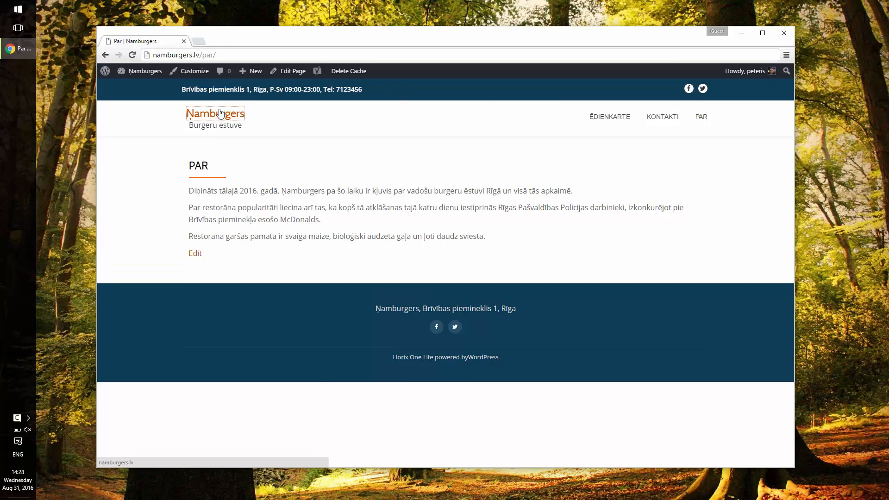
pyautogui.click(232, 114)
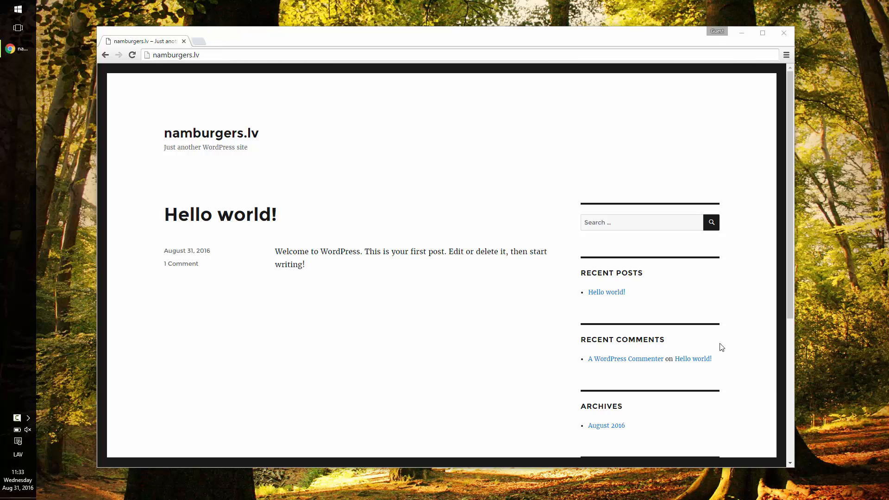
# Log in to the namburgers.lv WordPress site with the account username and password.
pyautogui.scroll(-5, 517, 245)
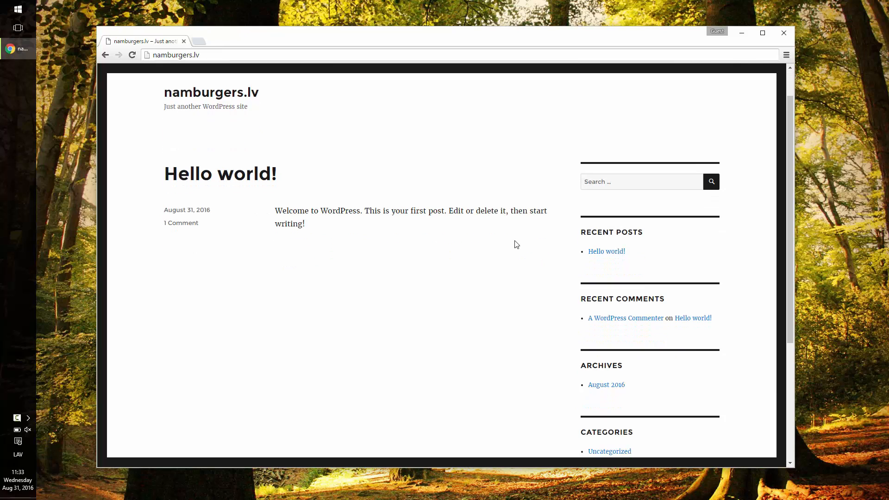
pyautogui.click(597, 330)
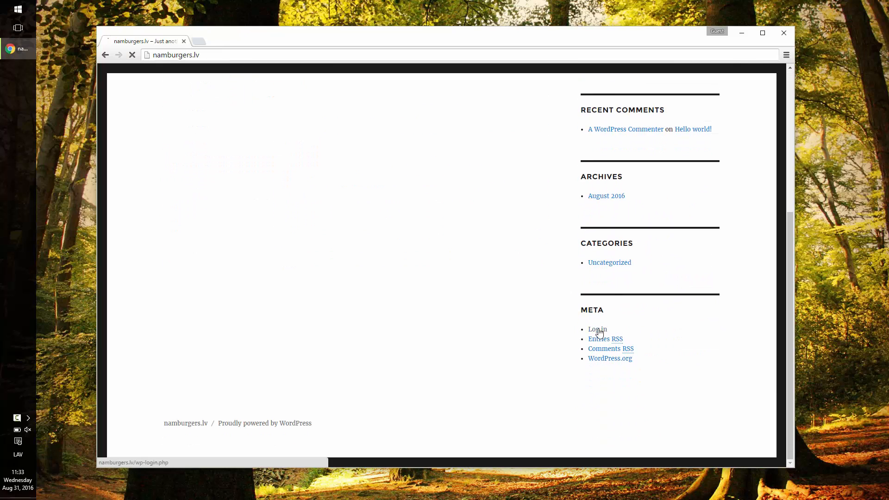
pyautogui.write('peteris')
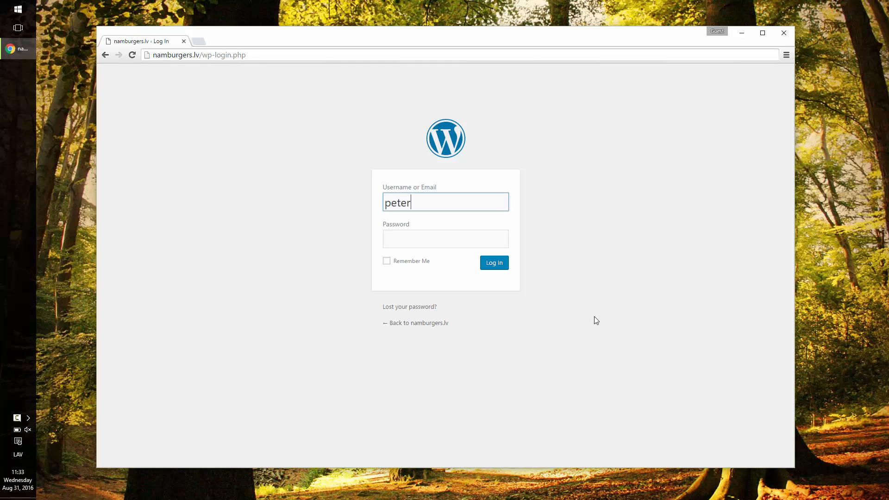
pyautogui.click(500, 246)
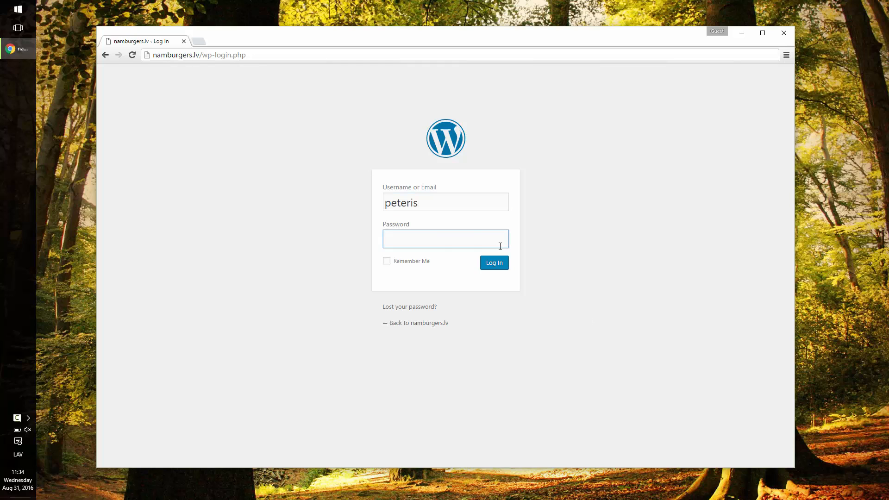
pyautogui.hotkey('ctrl', 'v')
pyautogui.click(423, 262)
pyautogui.click(494, 265)
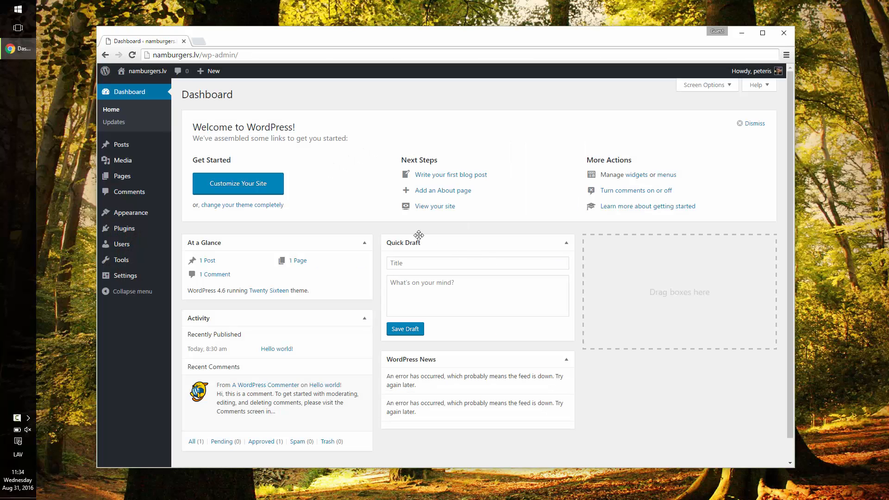
# Move the Sample Page to the trash.
pyautogui.click(136, 174)
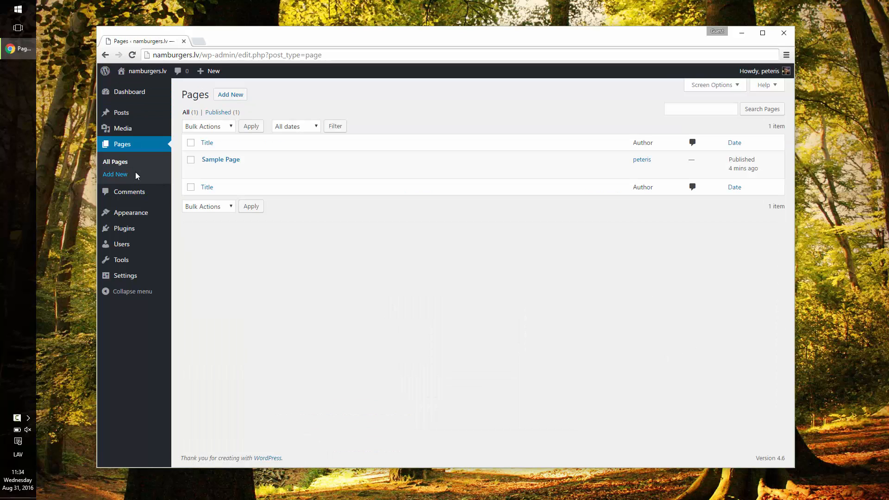
pyautogui.click(252, 172)
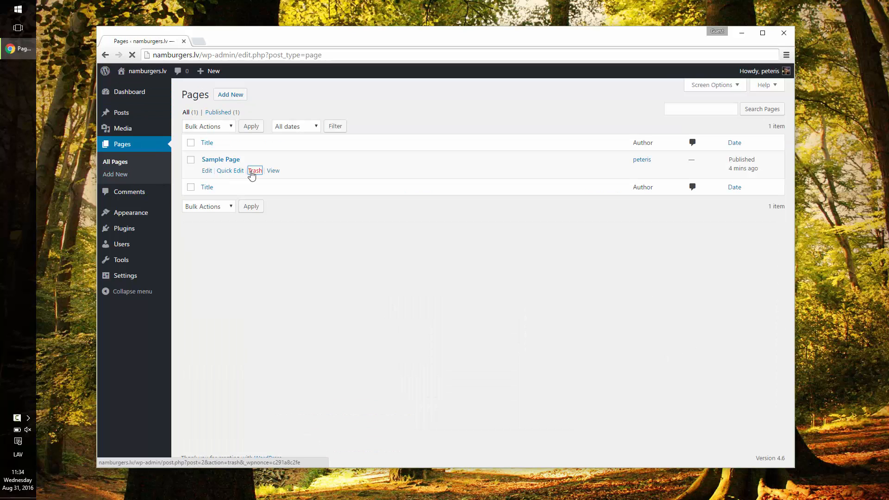
# Publish a new page titled "Par" with the three-paragraph Ņamburgers restaurant description, and view it on the site.
pyautogui.click(230, 96)
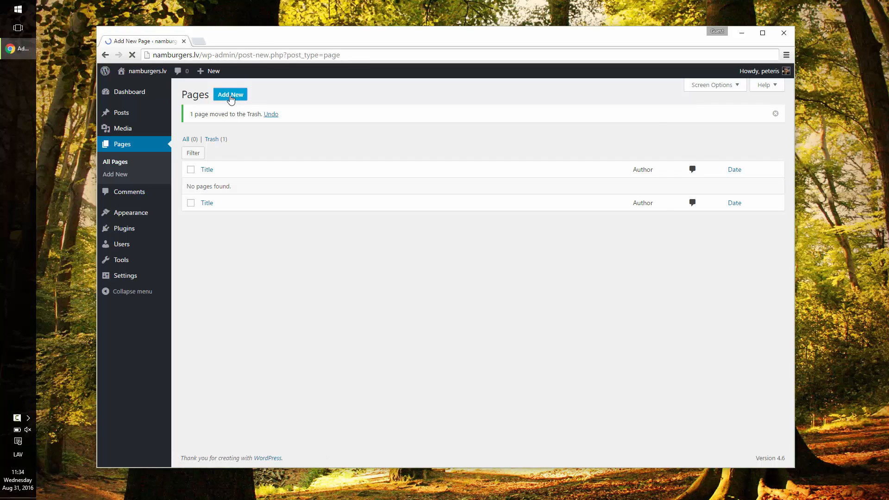
pyautogui.click(254, 119)
pyautogui.write('Par')
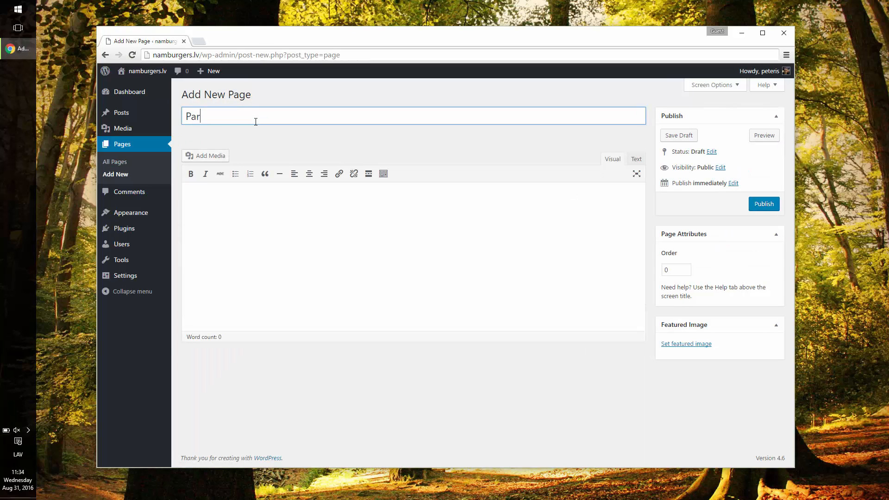
pyautogui.click(315, 212)
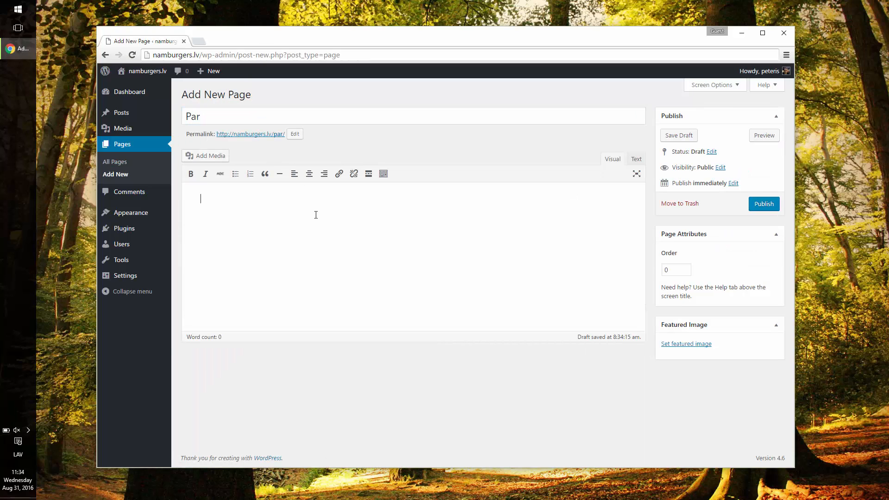
pyautogui.write('Dibināts tālajā 2016. gadā, Namburgers pa šo laiku ir kļuvis par vadošu burgeru ēstuvi Rīgā un visā tās apkaimē.  Par restorāna popularitāti liecina arī tas, ka kopš tā atklāšanas tajā katru dienu iestiprinās Rīgas Pašvaldības Policijas darbinieki, izkonkurējot pie Brīvības pieminekļa esošo McDonalds.  Restorāna garšas pamatā ir svaiga maize, bioloģiski audzēta gaļa un ļoti daudz sviesta.')
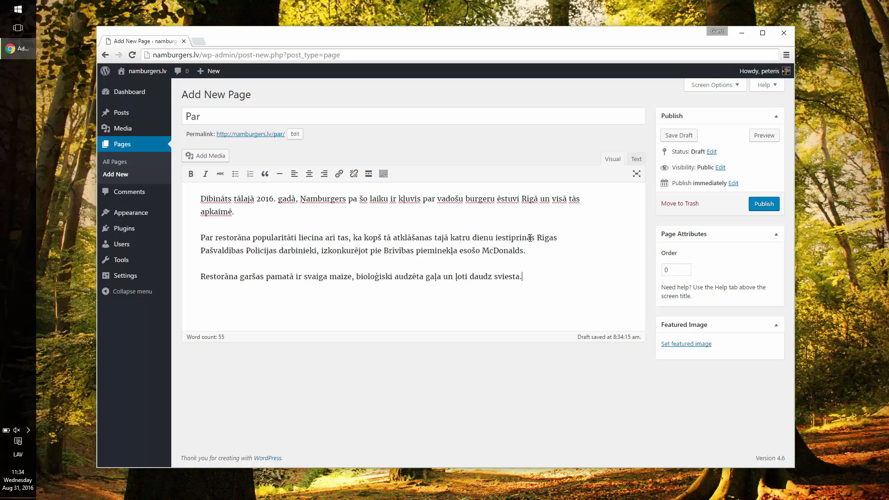
pyautogui.click(755, 208)
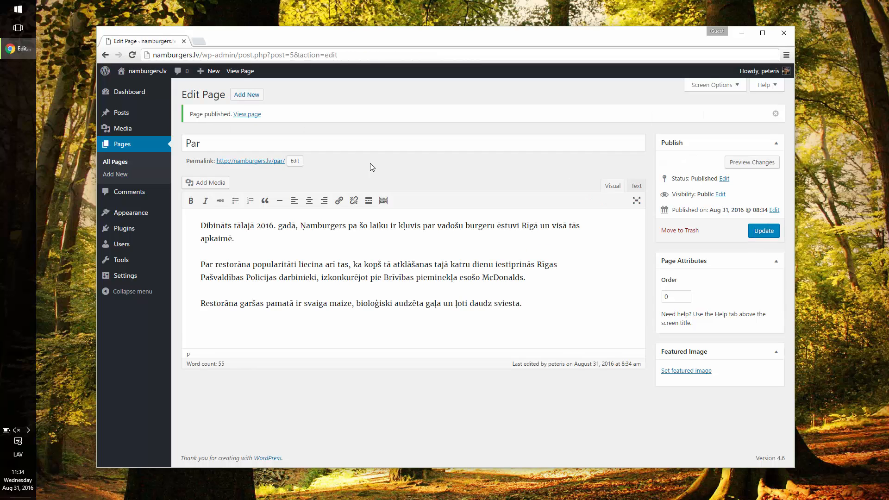
pyautogui.click(272, 162)
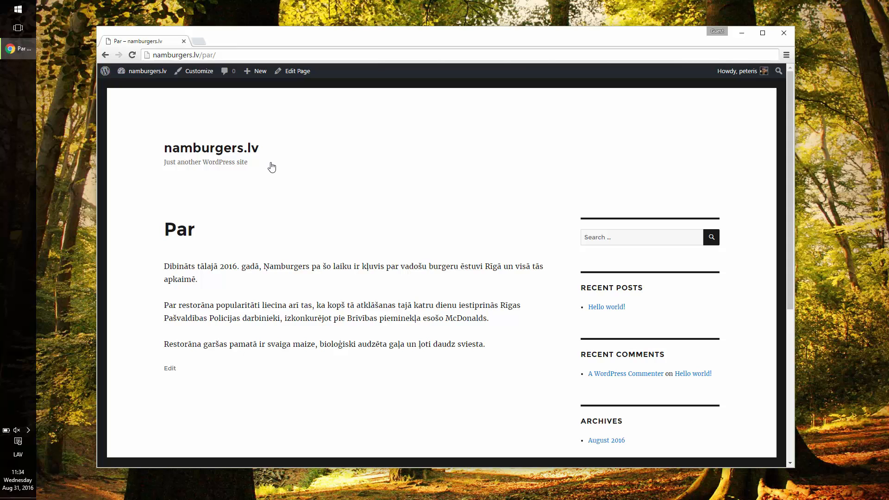
# Start another new page titled "Kontakti" containing the restaurant's address, its phone number and "Darba laiks: 11:00 – 24:00.".
pyautogui.click(170, 368)
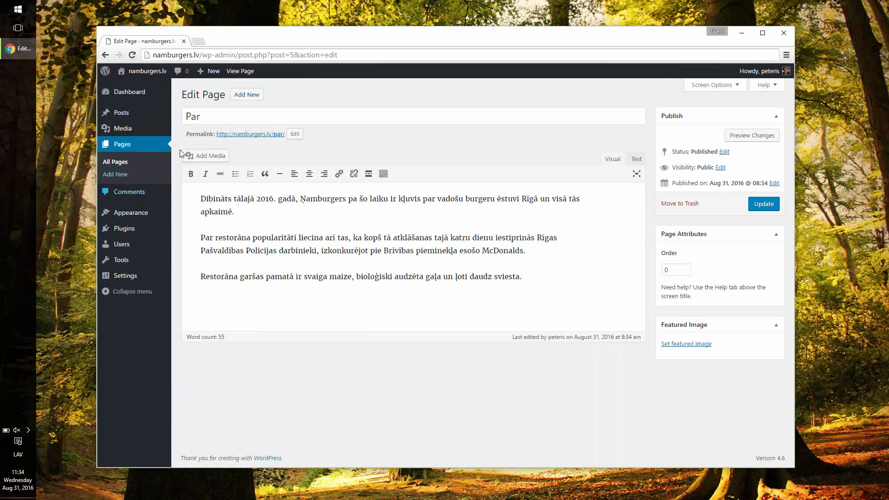
pyautogui.click(251, 98)
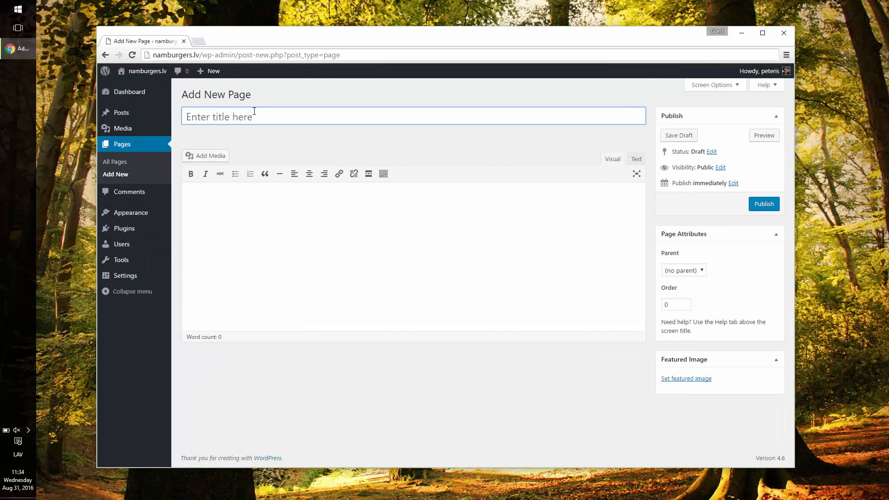
pyautogui.write('Kontakti')
pyautogui.click(338, 226)
pyautogui.write('Mūsu adrese ir Brīvības piemineklis, Rīga, Latvija.  Tālrunis: 7123456  Darba laiks: 11:00 – 24:00.')
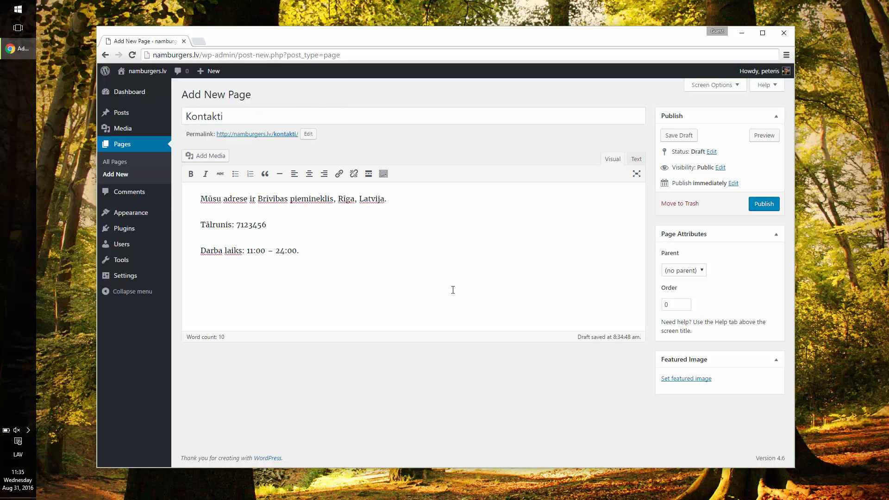
# Open maps.google.com in a new browser tab and search for "brīvības piemineklis".
pyautogui.hotkey('ctrl', 't')
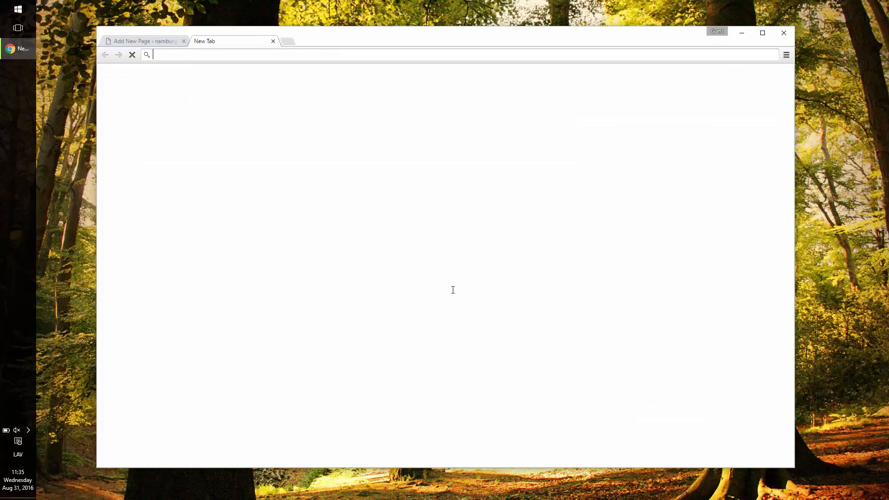
pyautogui.write('maps.google.com')
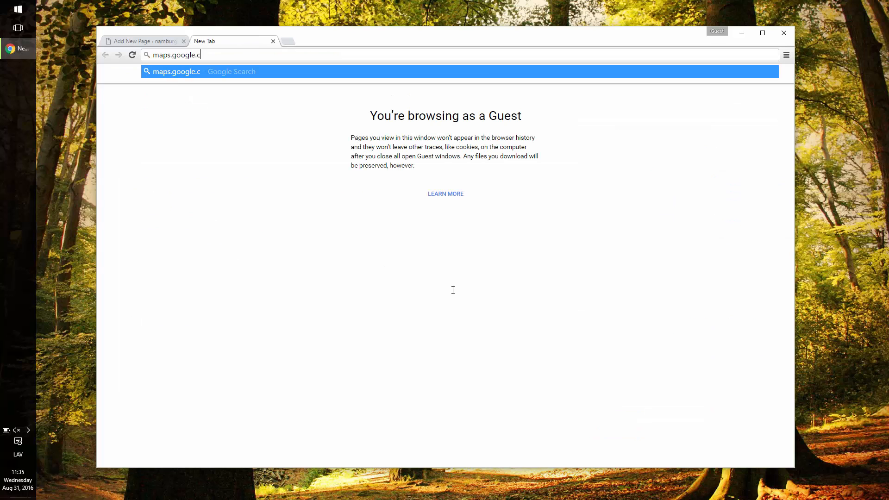
pyautogui.press('Return')
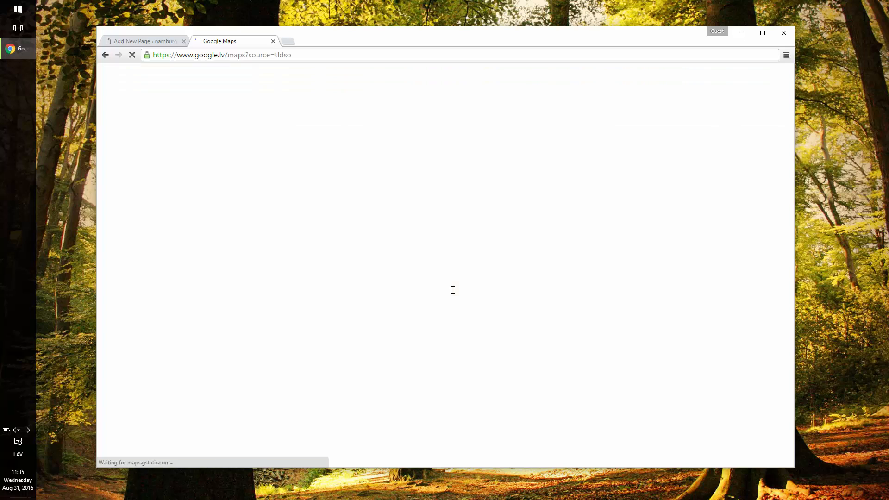
pyautogui.write('brivības piemi')
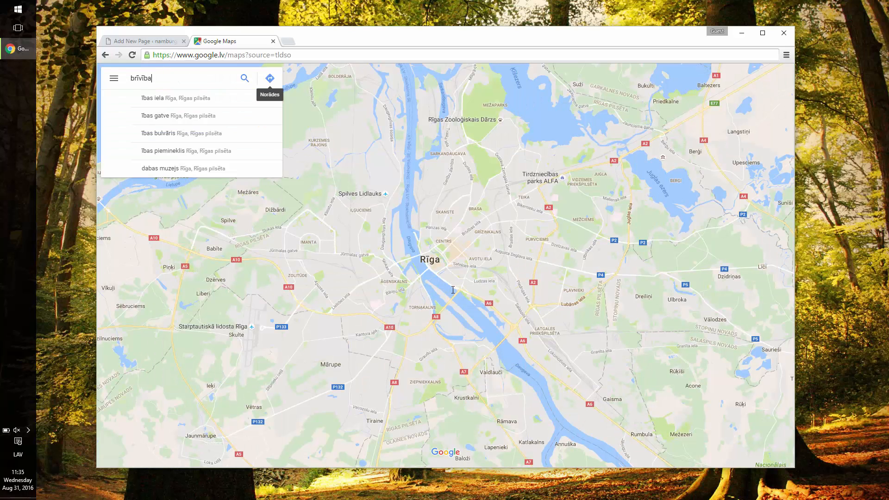
pyautogui.write('neklis')
pyautogui.press('Return')
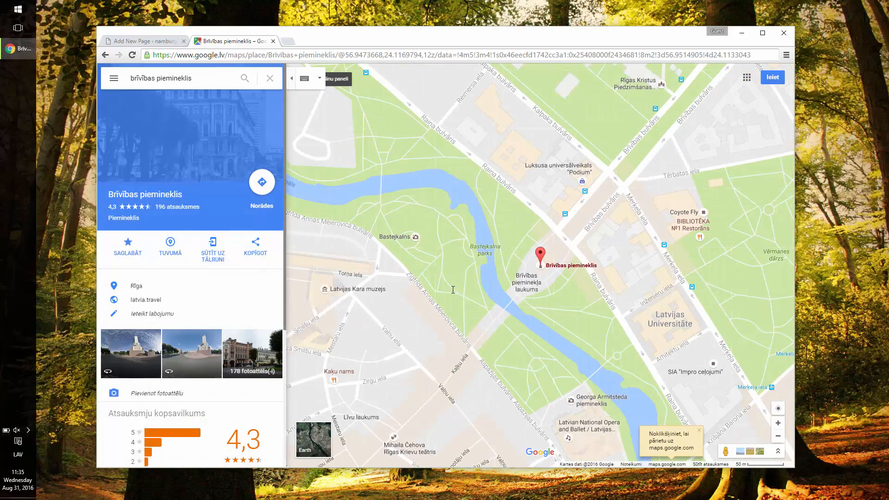
# Copy the iframe embed code for the Brīvības piemineklis map from its sharing options.
pyautogui.click(265, 259)
pyautogui.click(355, 263)
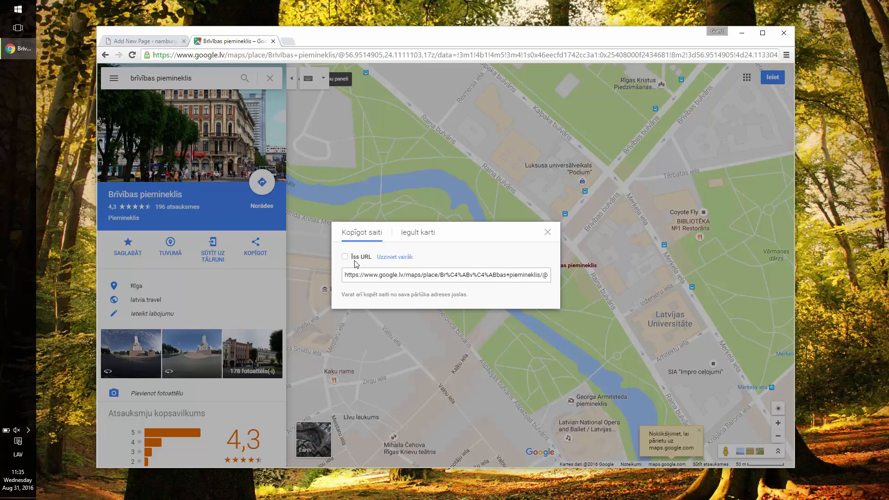
pyautogui.click(423, 232)
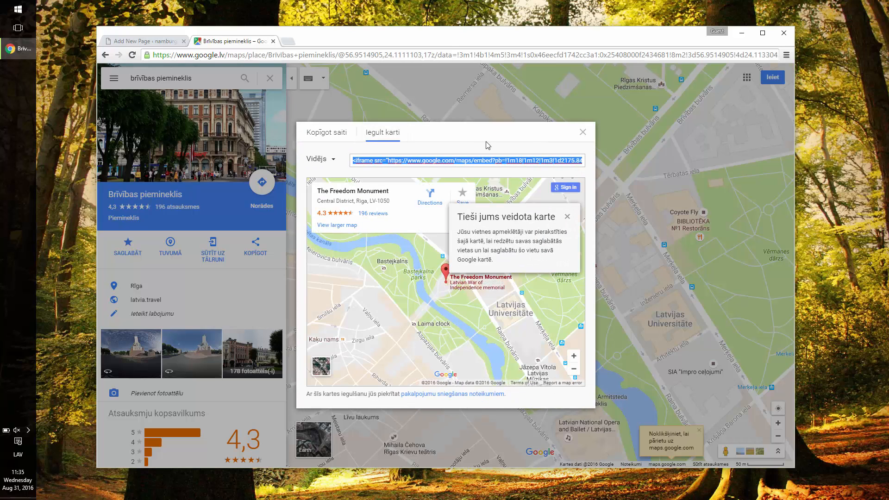
pyautogui.rightClick(494, 158)
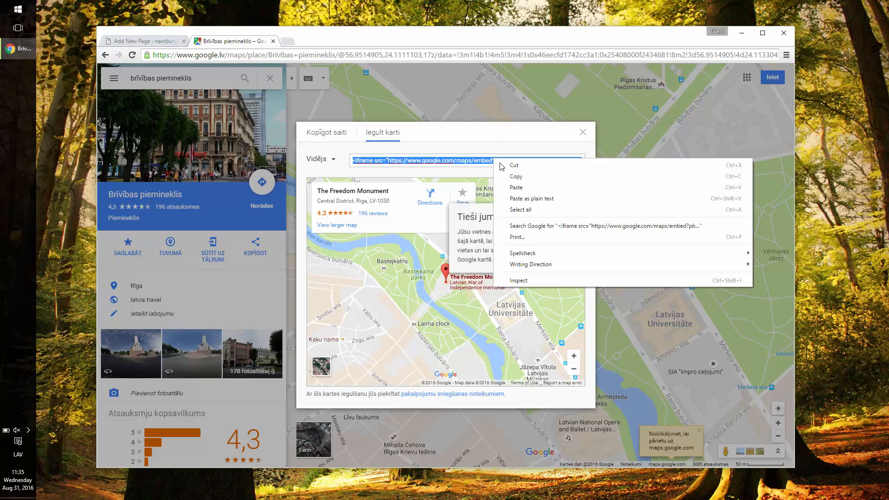
pyautogui.click(504, 188)
# Paste the map's iframe code below the opening hours in the Kontakti page's HTML source, and return to the visual view.
pyautogui.click(170, 44)
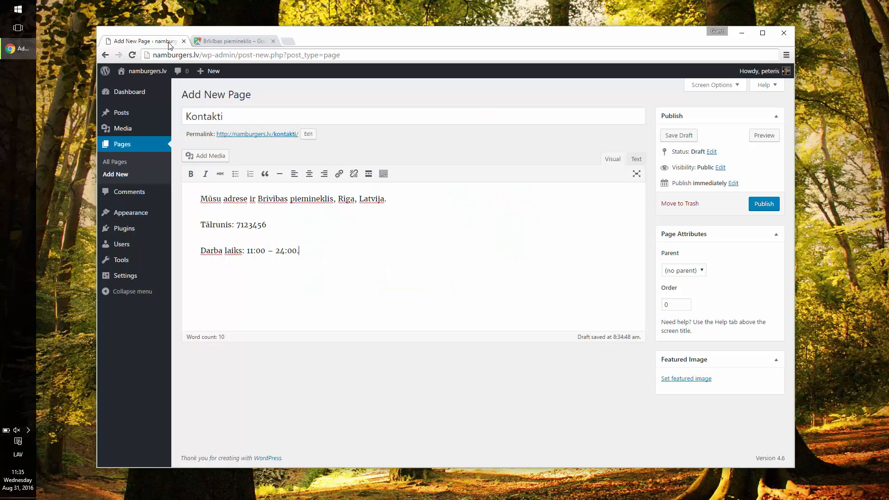
pyautogui.click(635, 159)
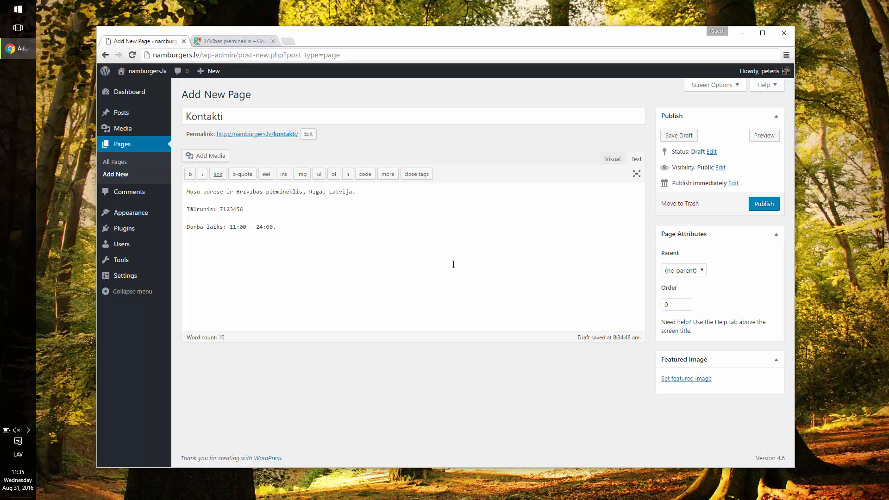
pyautogui.click(442, 275)
pyautogui.press('Return')
pyautogui.hotkey('ctrl', 'v')
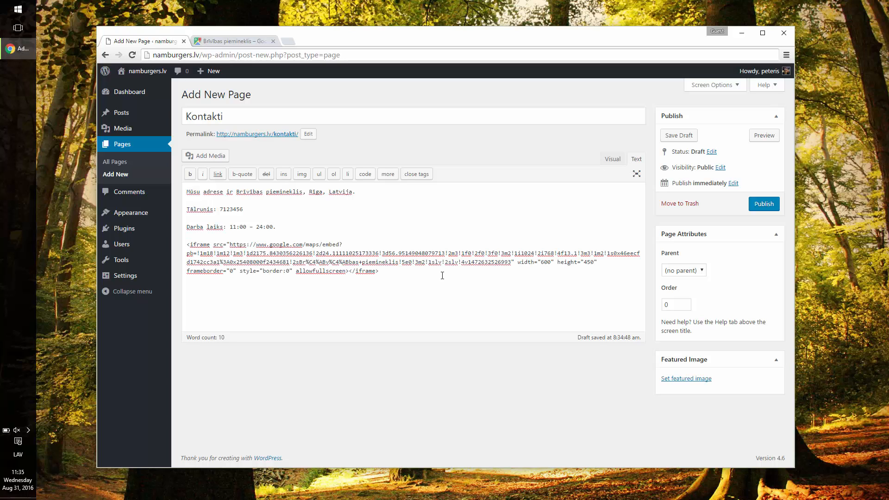
pyautogui.click(612, 160)
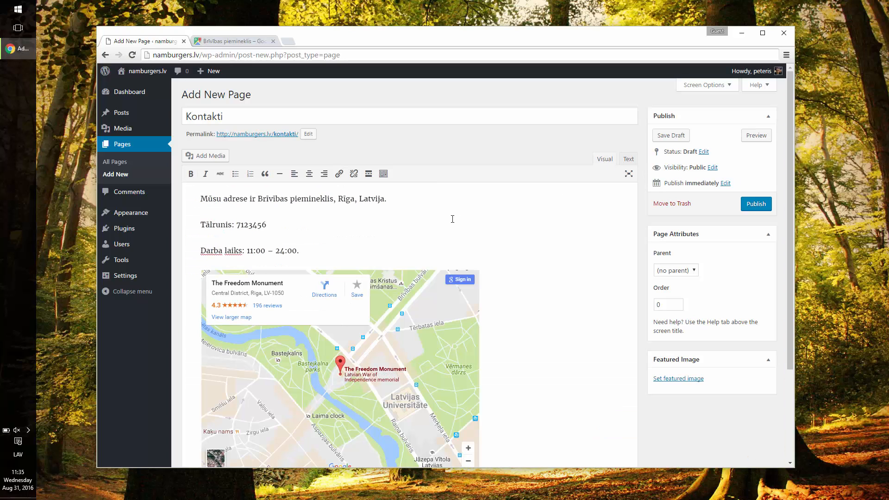
# Publish the Kontakti page, check it on the site, and return to the page editor.
pyautogui.click(755, 204)
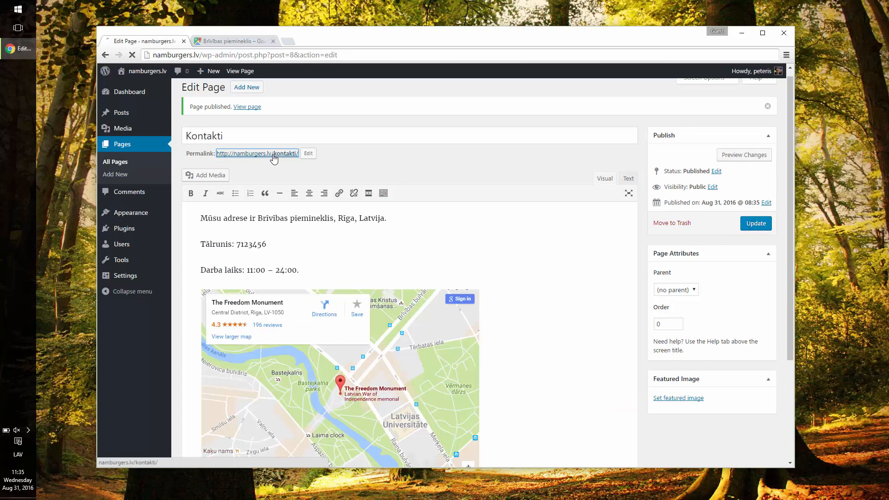
pyautogui.click(278, 161)
pyautogui.scroll(-2, 302, 191)
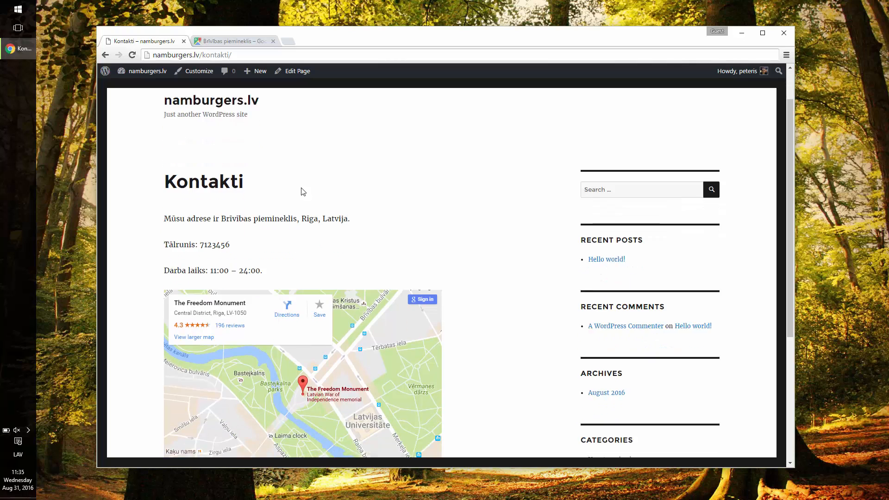
pyautogui.scroll(2, 284, 174)
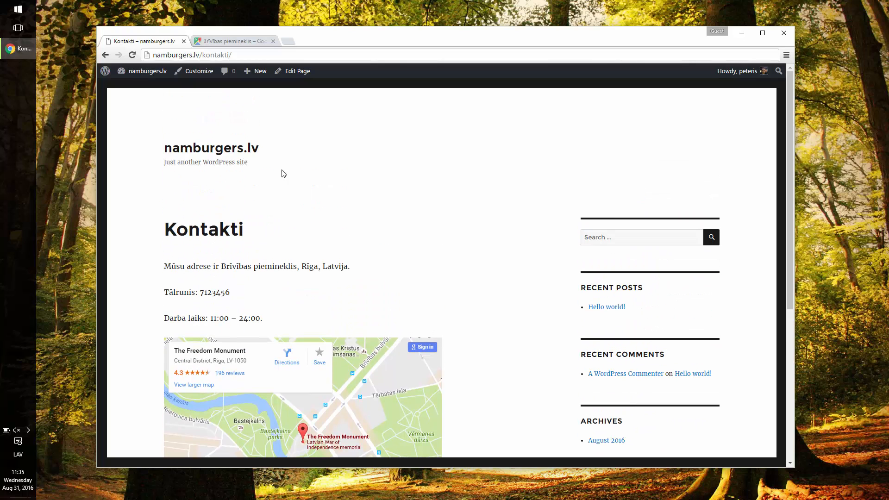
pyautogui.click(108, 57)
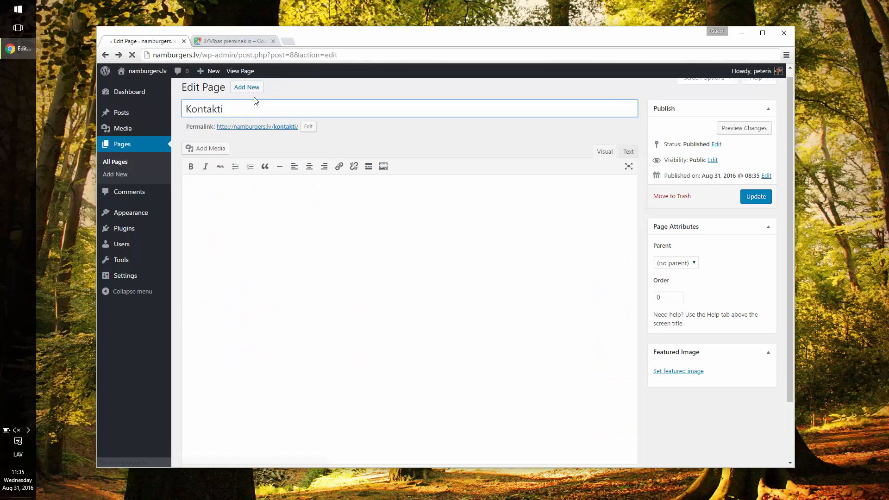
# Create a new page titled Ēdienkarte and fill it with the Jēra burgers and Zirga burgers descriptions, ingredients and prices €6,66 and €9,99.
pyautogui.click(254, 88)
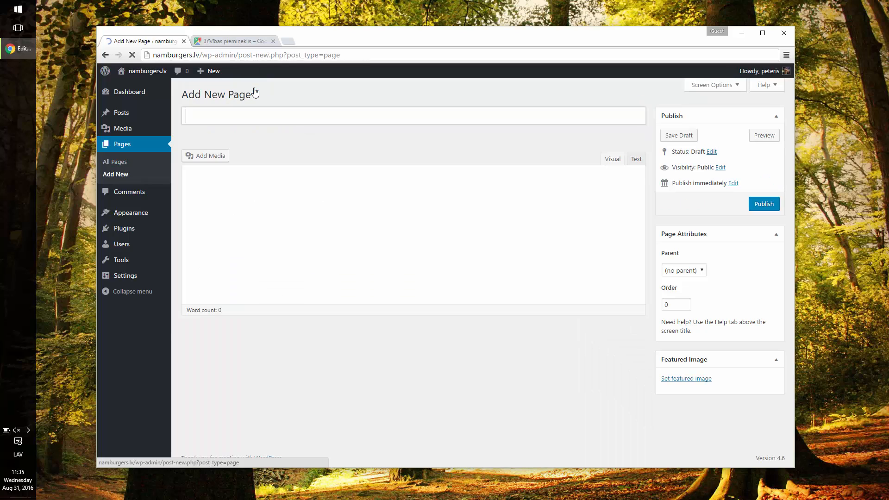
pyautogui.click(255, 116)
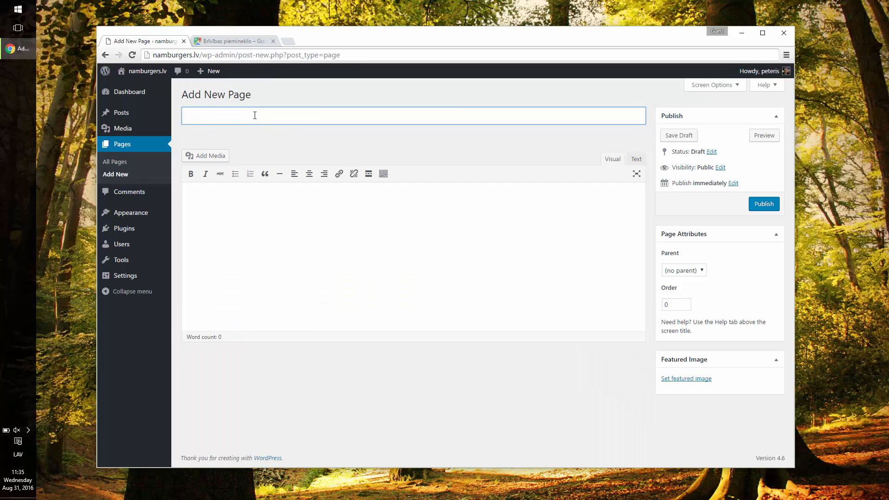
pyautogui.write('Ēdienkarte')
pyautogui.click(360, 253)
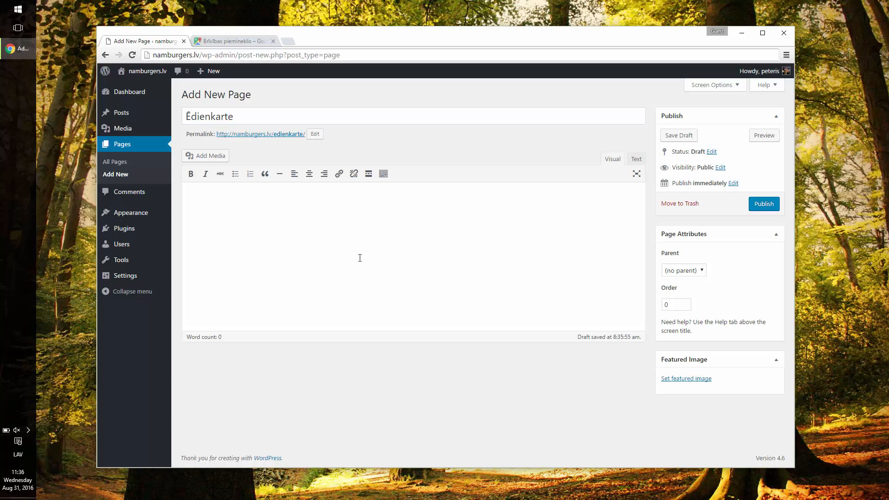
pyautogui.write('Jēra burgers Sastāvdaļas: svaigs jērs, bekons, gurkis, sīpoli, maize un BBQ mērce. Cena: €6,66 bez PVN. Zirga burgers Tautā saukts par liellopa burgeri, tas ir kvalitatīvākais zirga gaļas burgeris visā Baltijā. Sastāvdaļas: baltais kumeliņš, sīpols, tomāts, gurķis, siers no Maximas. Cena: €9,99.')
# Make the Jēra burgers and Zirga burgers headings bold.
pyautogui.tripleClick(308, 197)
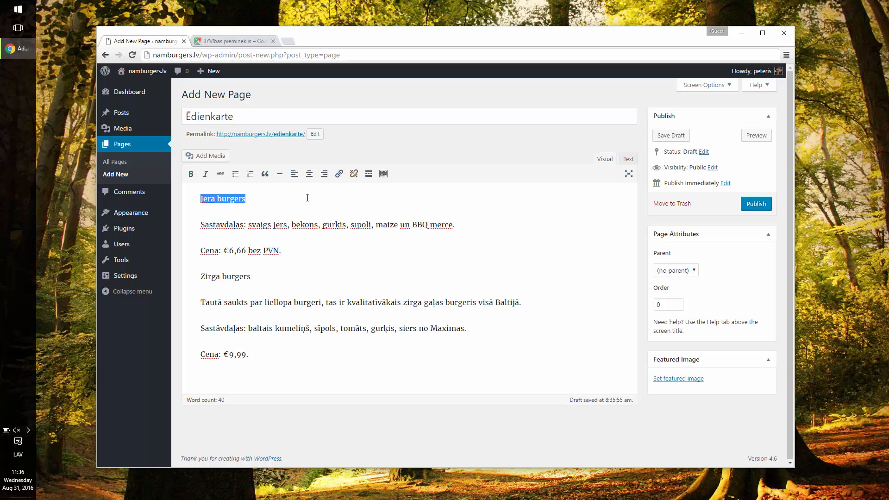
pyautogui.click(190, 174)
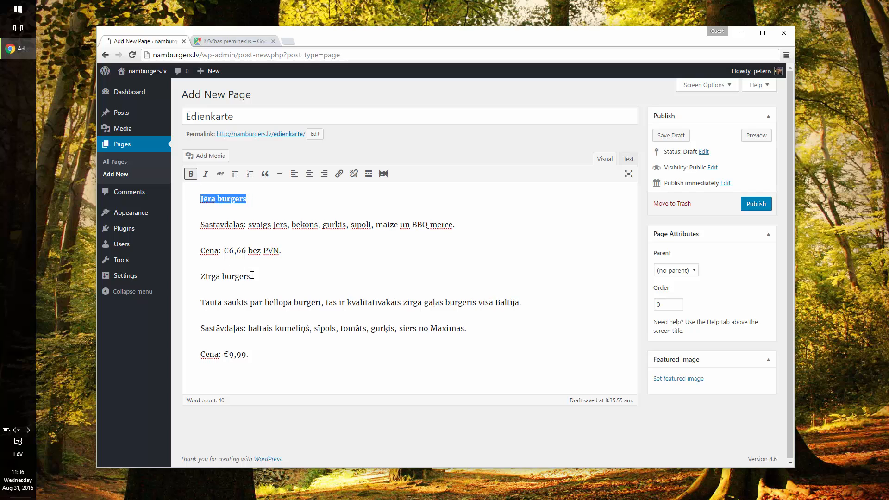
pyautogui.moveTo(252, 275); pyautogui.dragTo(197, 275)
pyautogui.click(190, 174)
pyautogui.click(293, 270)
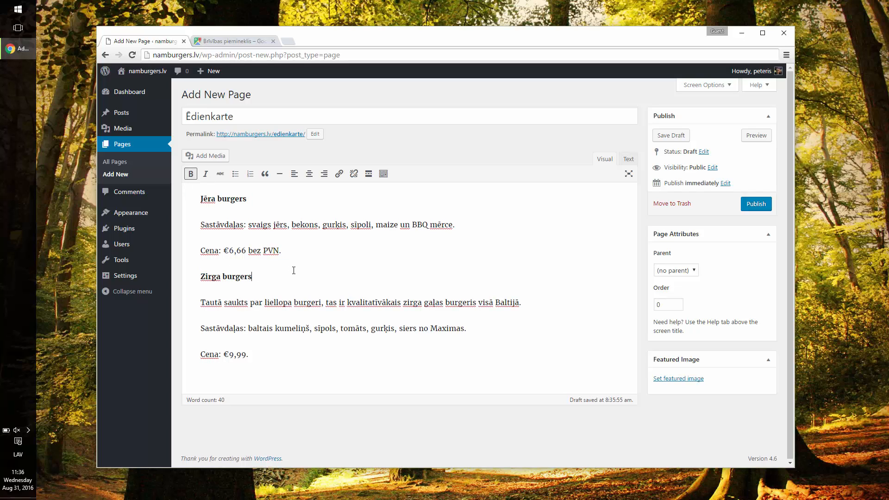
# Upload abstract-1238247_1920.jpg and hamburger-1414423_1280.jpg from the burgers folder to the media library.
pyautogui.click(219, 158)
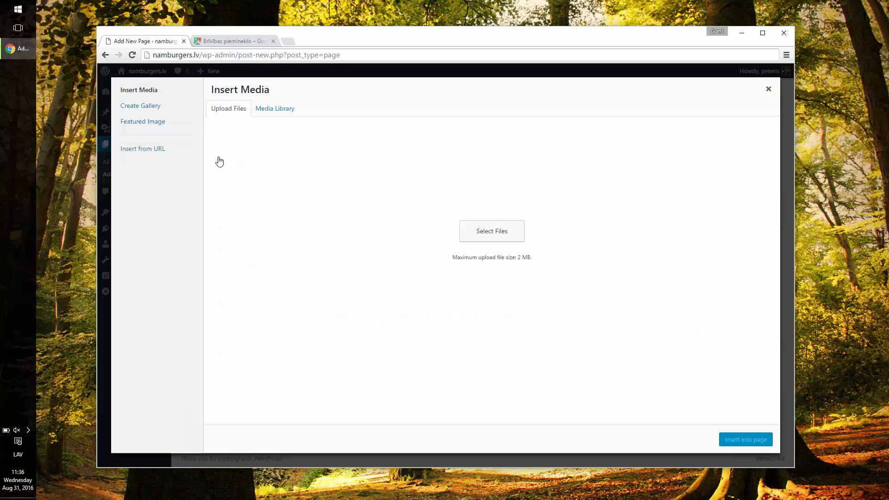
pyautogui.click(488, 260)
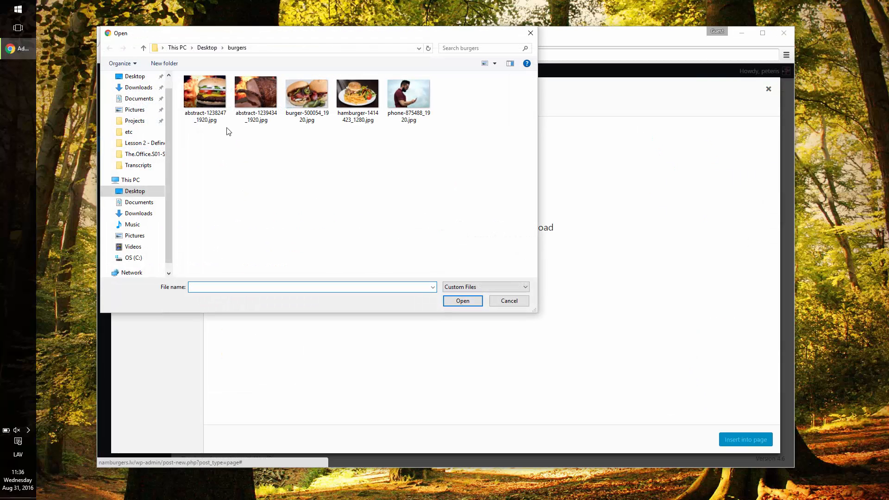
pyautogui.click(206, 97)
pyautogui.keyDown('ctrl'); pyautogui.click(358, 119); pyautogui.keyUp('ctrl')
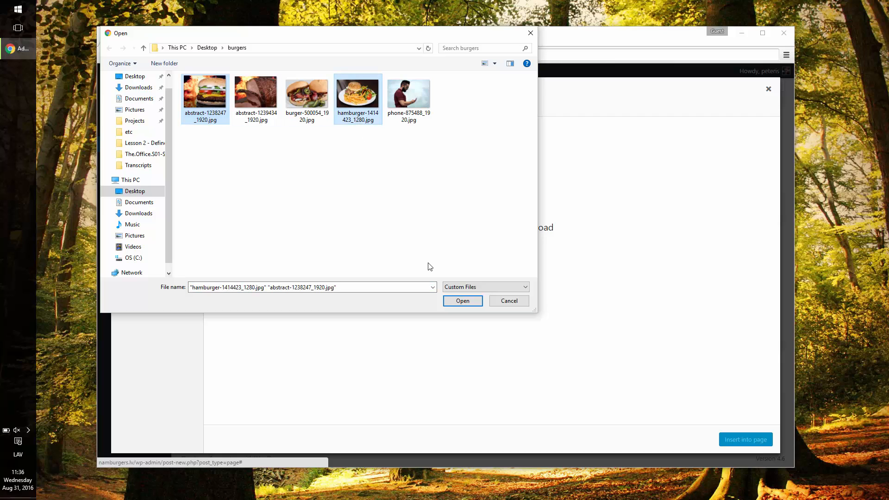
pyautogui.click(457, 301)
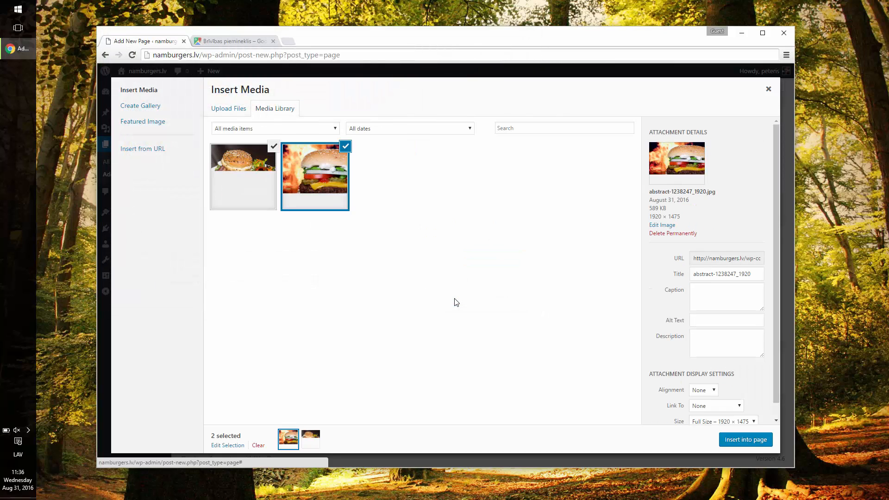
# Title the hamburger-1414423_1280.jpg image "Jēra burgers" and insert it into the page above the first heading.
pyautogui.click(256, 195)
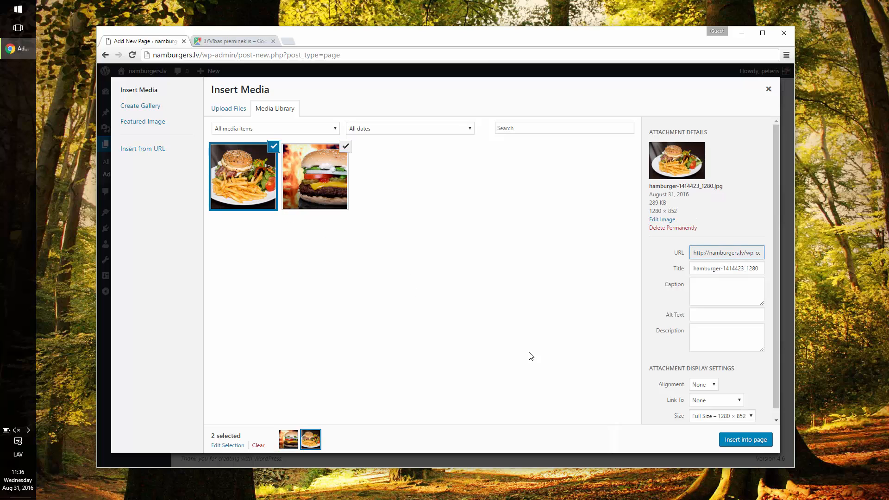
pyautogui.tripleClick(715, 268)
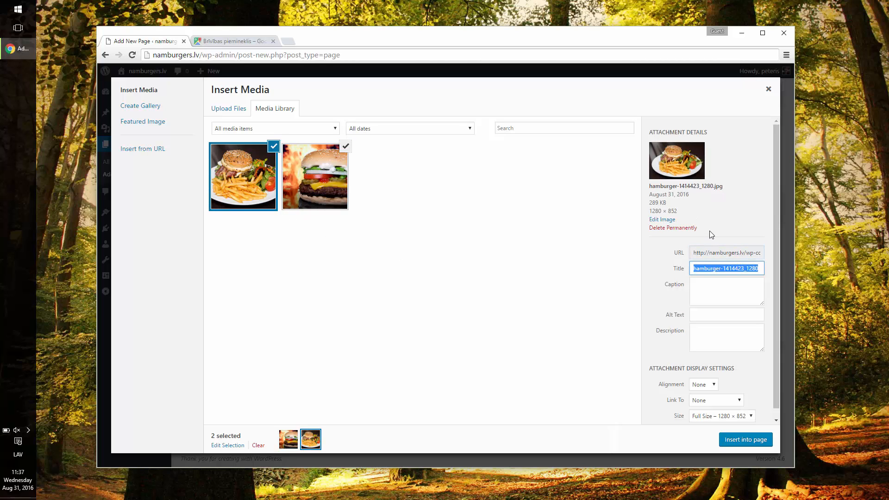
pyautogui.write('Jēra burgers')
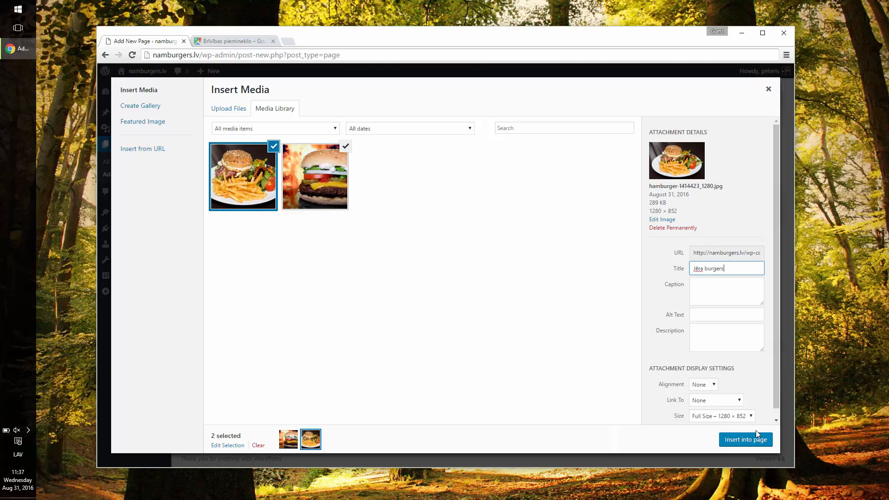
pyautogui.click(746, 440)
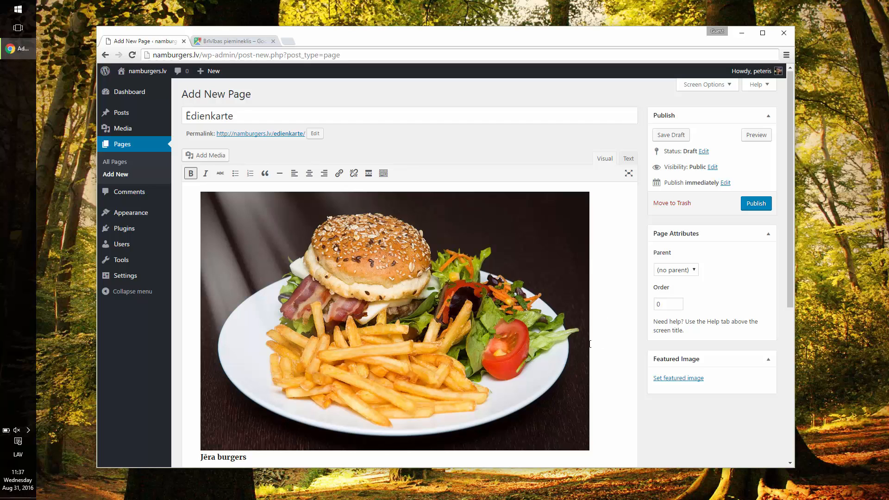
# Shrink the Jēra burgers photo and align it left, adding a blank line before the Zirga burgers heading.
pyautogui.scroll(-1, 585, 342)
pyautogui.click(590, 404)
pyautogui.moveTo(590, 404); pyautogui.dragTo(337, 235)
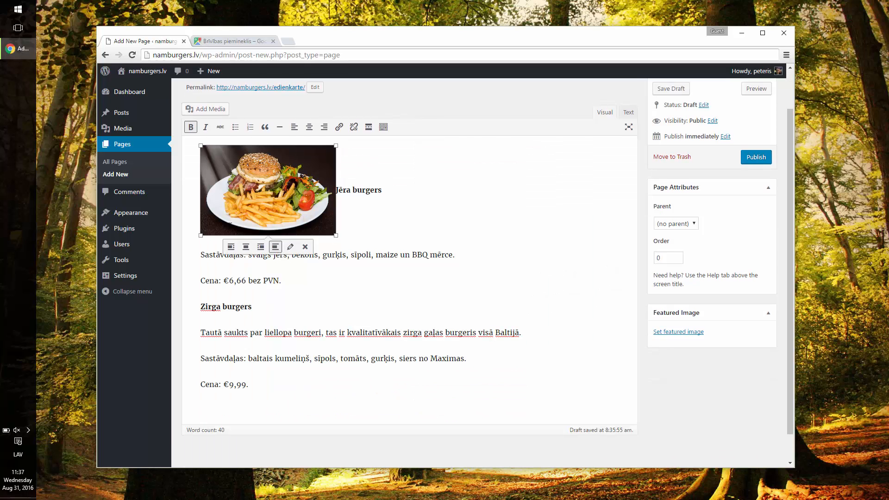
pyautogui.click(230, 247)
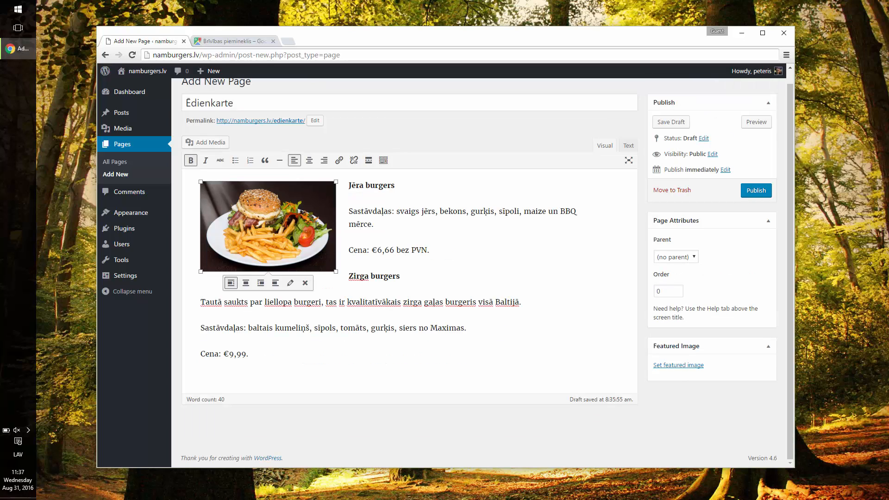
pyautogui.moveTo(334, 270); pyautogui.dragTo(319, 260)
pyautogui.click(366, 273)
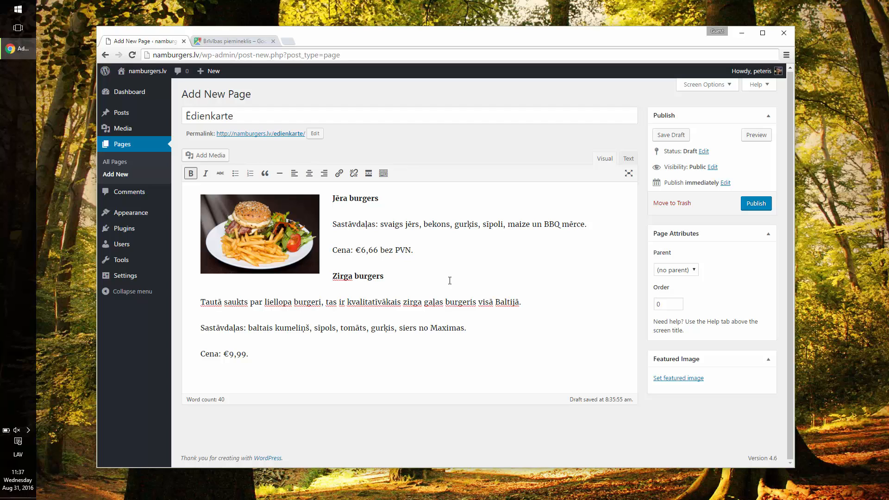
pyautogui.press('Return')
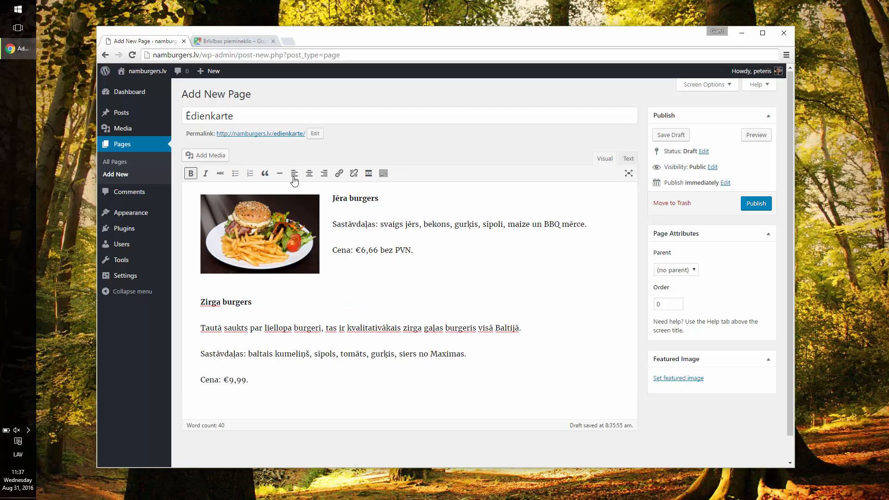
# Title the abstract-1238247_1920.jpg image "Zirga burgers" and insert it in front of the Zirga burgers heading.
pyautogui.click(205, 155)
pyautogui.click(319, 182)
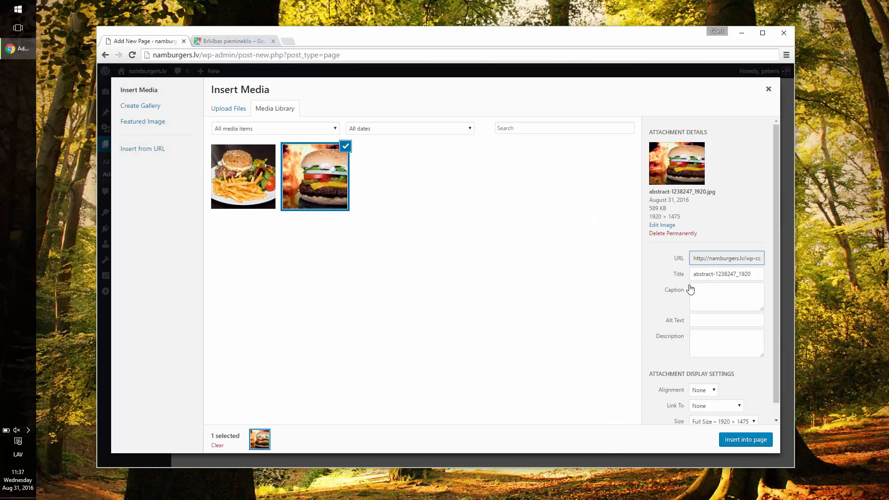
pyautogui.tripleClick(734, 270)
pyautogui.write('Zirga burgers')
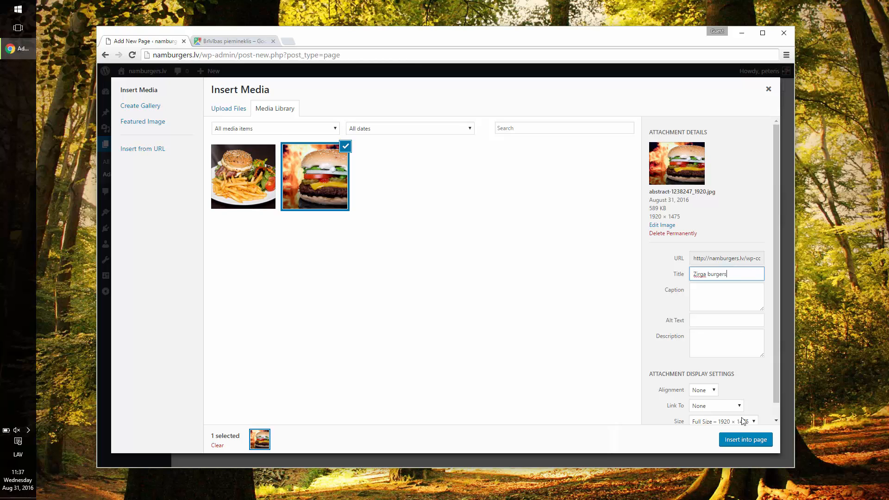
pyautogui.click(745, 439)
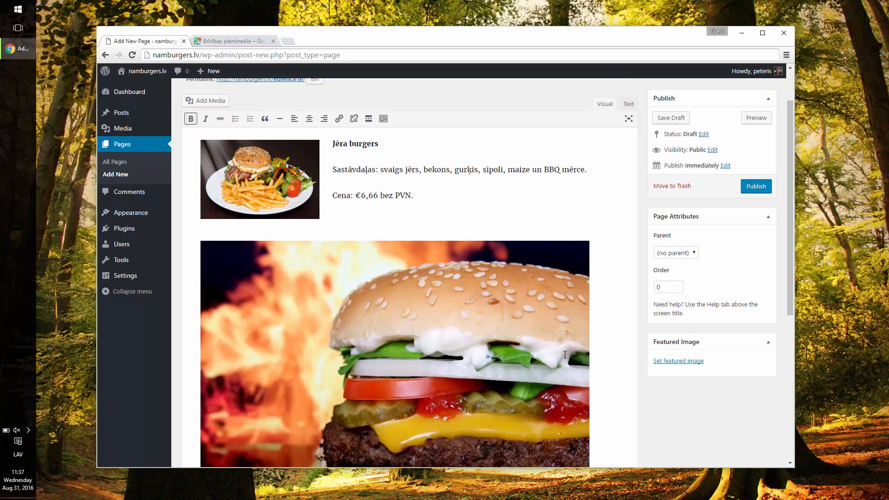
# Align the Zirga burgers photo left and shrink it to about the width of the Jēra burgers photo.
pyautogui.scroll(-2, 565, 354)
pyautogui.click(564, 354)
pyautogui.moveTo(590, 455); pyautogui.dragTo(359, 260)
pyautogui.click(241, 149)
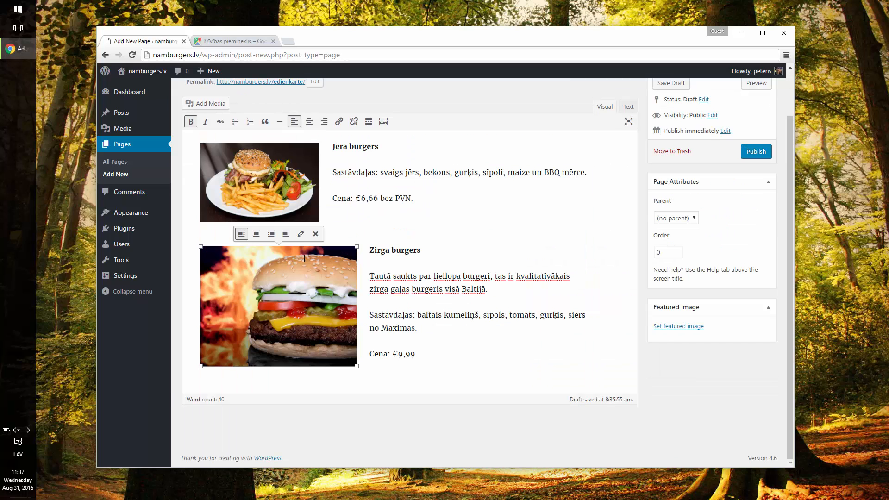
pyautogui.moveTo(356, 367); pyautogui.dragTo(317, 336)
pyautogui.click(375, 300)
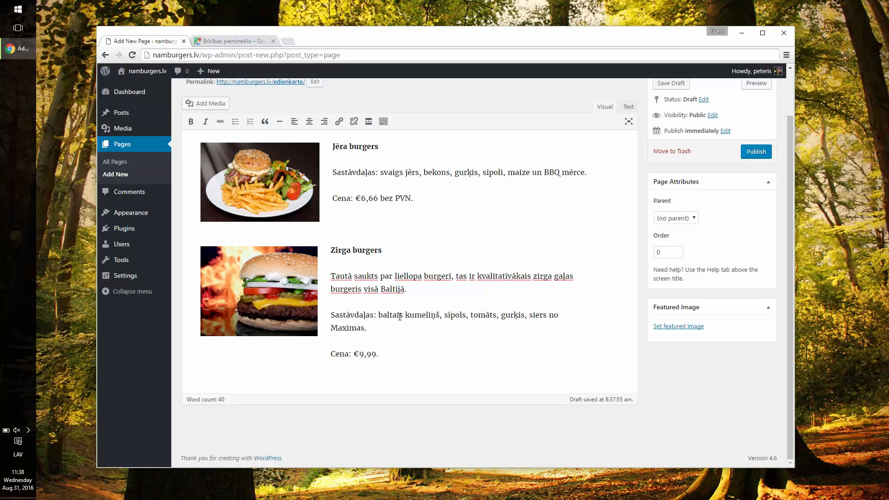
pyautogui.click(421, 255)
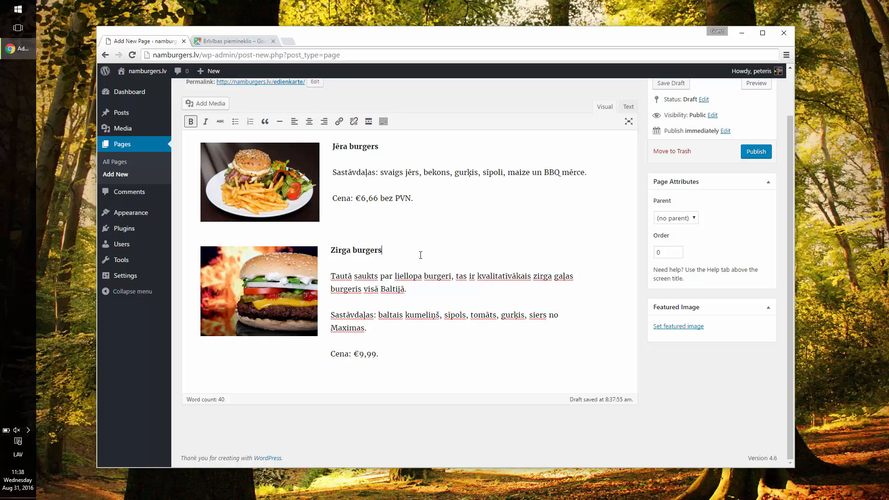
pyautogui.press('Down')
pyautogui.press('Up')
pyautogui.press('Delete')
pyautogui.press('Return')
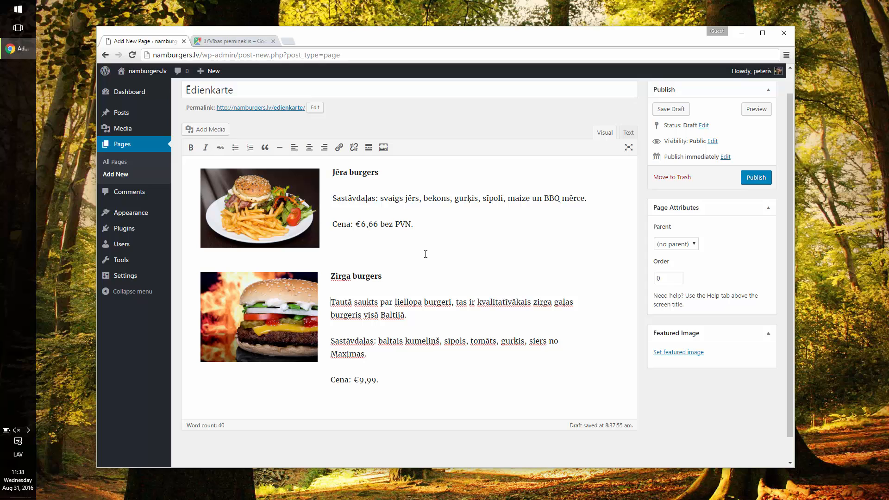
# Publish the Ēdienkarte page and review it from top to bottom on the site.
pyautogui.click(751, 180)
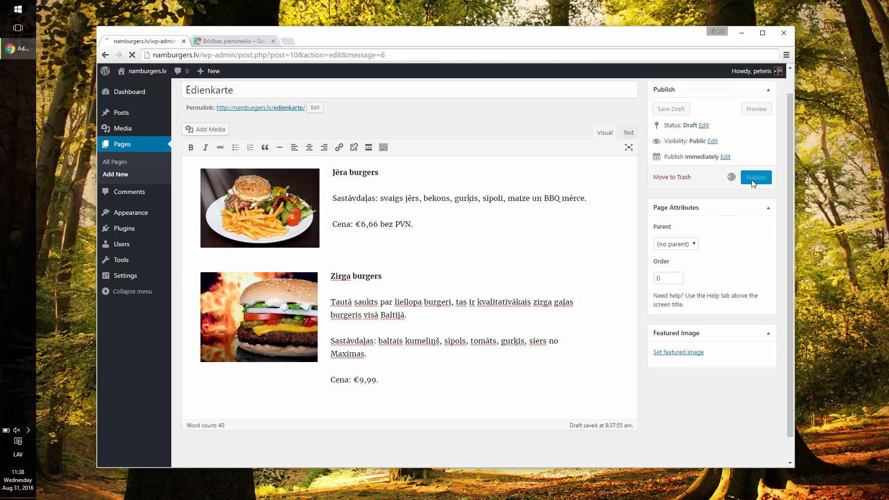
pyautogui.click(301, 153)
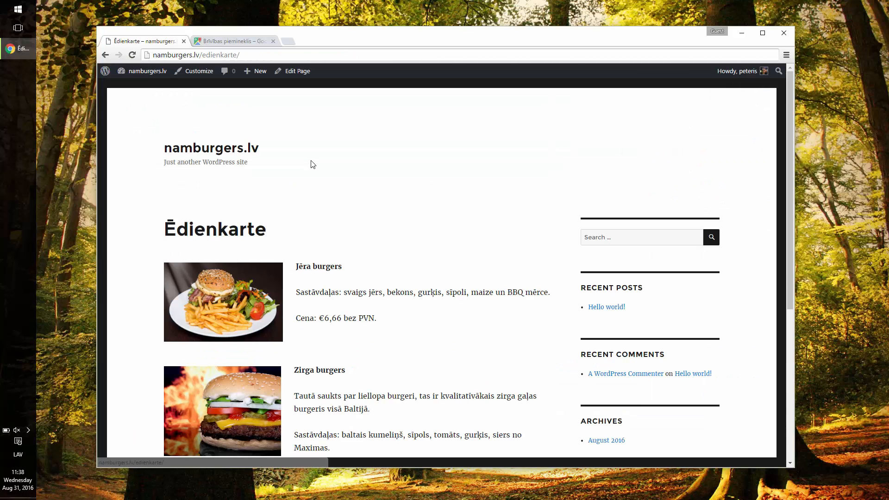
pyautogui.scroll(-2, 312, 165)
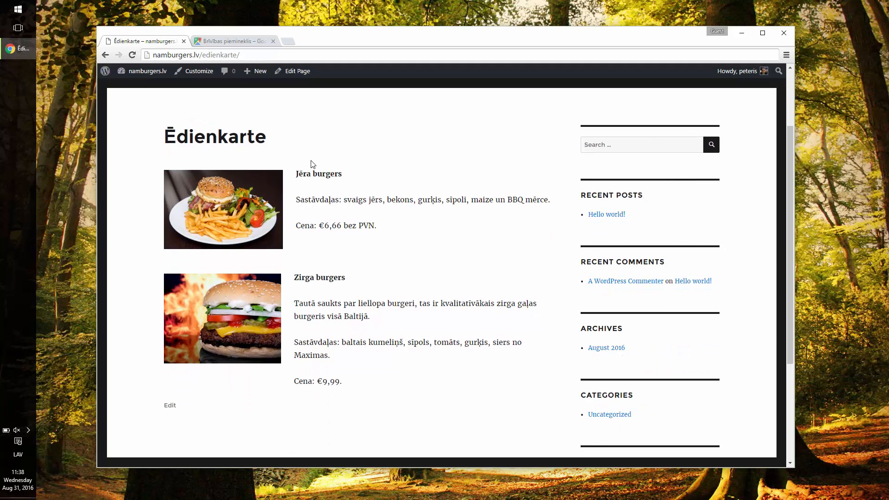
pyautogui.scroll(2, 312, 165)
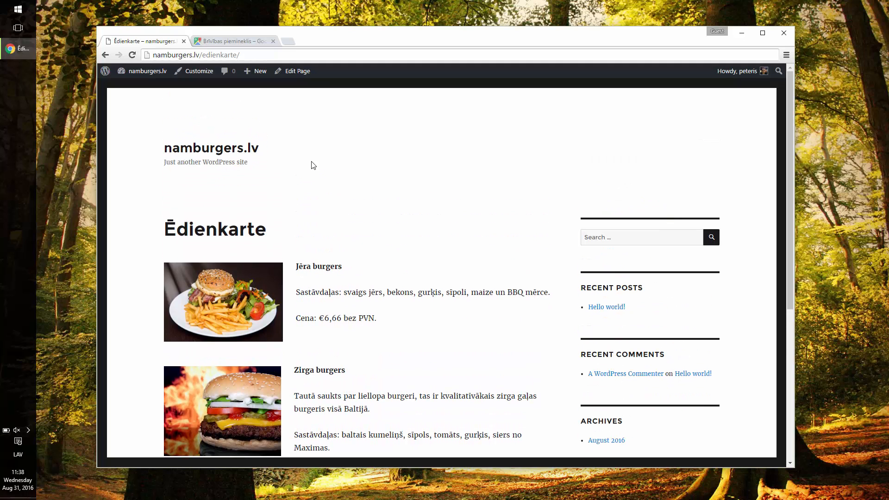
# Open pixabay.com in the Google Maps tab and search its images for "burger".
pyautogui.click(261, 44)
pyautogui.hotkey('ctrl', 'l')
pyautogui.write('pixabay.com')
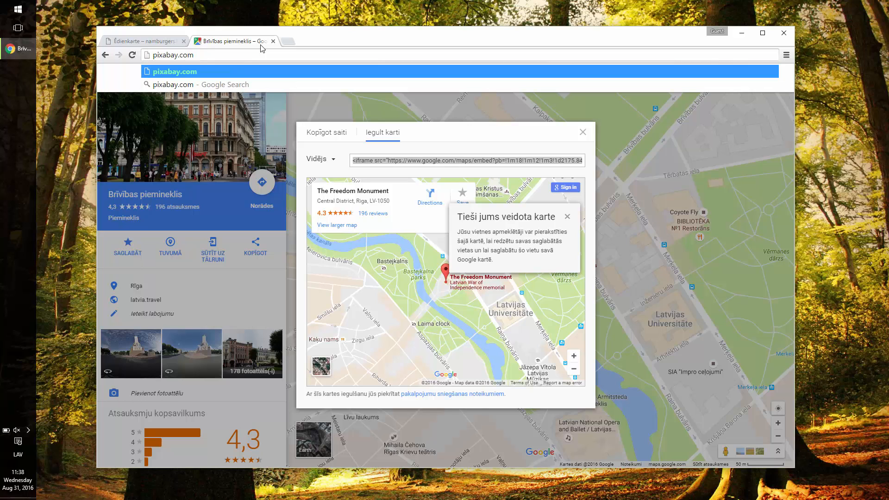
pyautogui.press('Return')
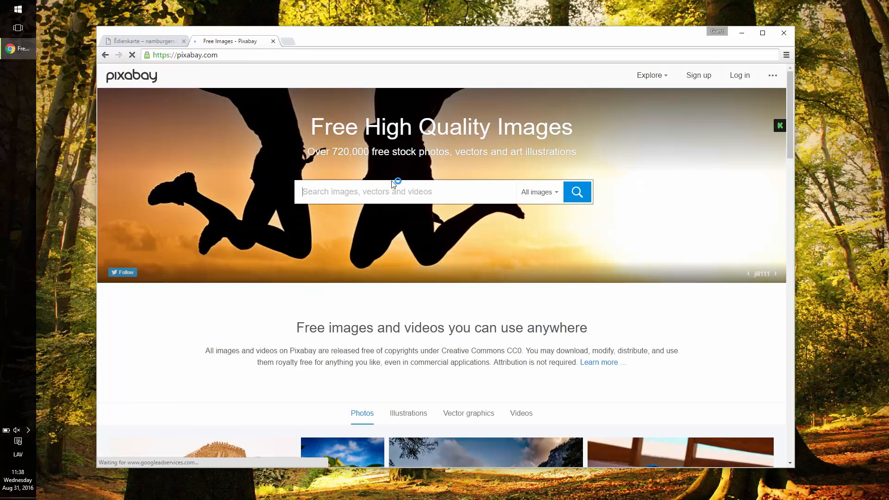
pyautogui.click(392, 184)
pyautogui.write('burger')
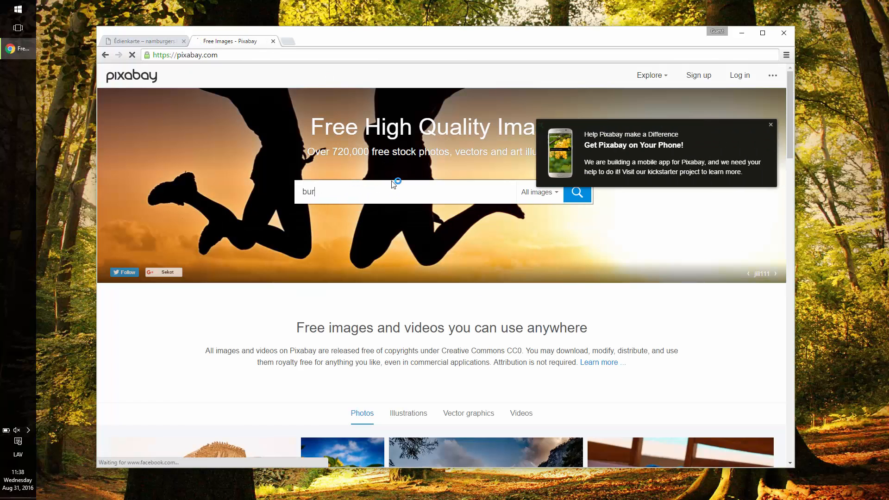
pyautogui.press('Return')
# Open the detail page of the burger photo with flames from the results and dismiss the mobile app promotion.
pyautogui.scroll(-1, 393, 186)
pyautogui.scroll(-5, 392, 185)
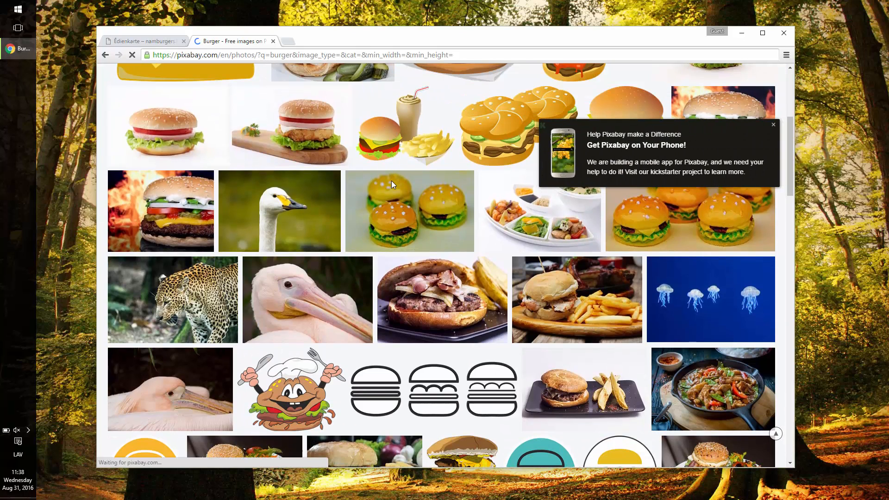
pyautogui.click(193, 206)
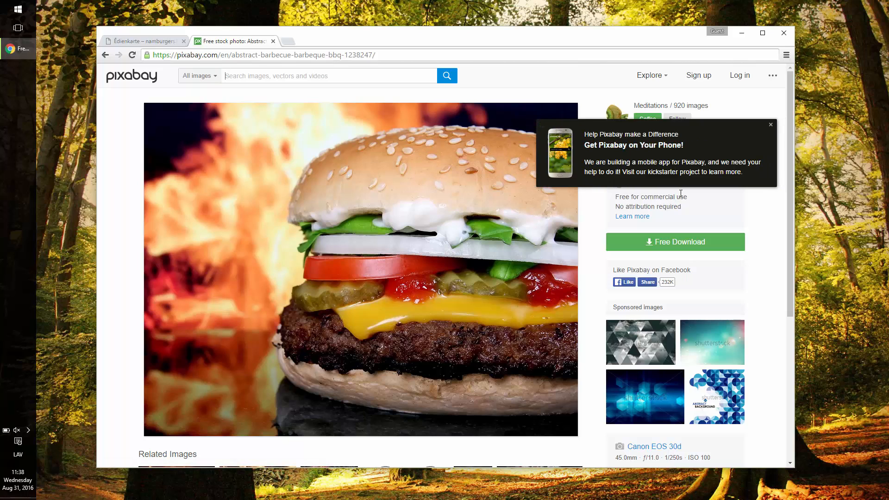
pyautogui.click(770, 125)
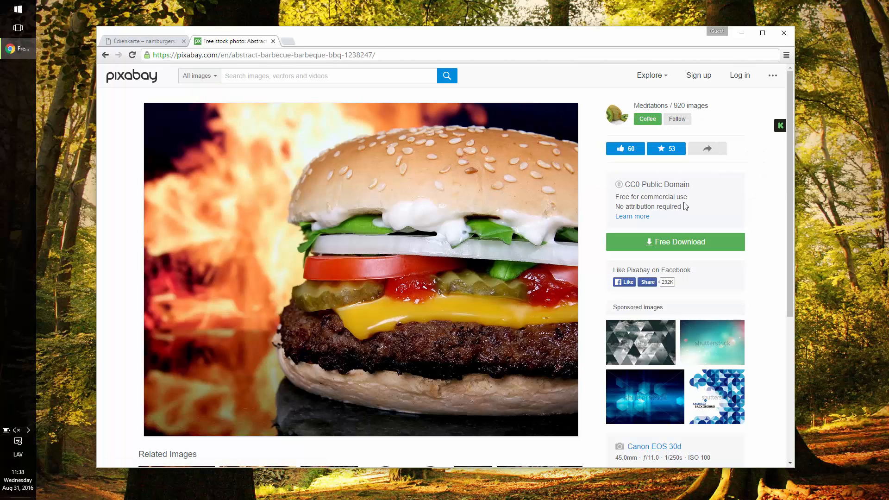
# Review the burger photo's CC0 Public Domain licence terms on its Pixabay page and close that tab.
pyautogui.moveTo(686, 207); pyautogui.dragTo(616, 185)
pyautogui.click(649, 186)
pyautogui.click(273, 41)
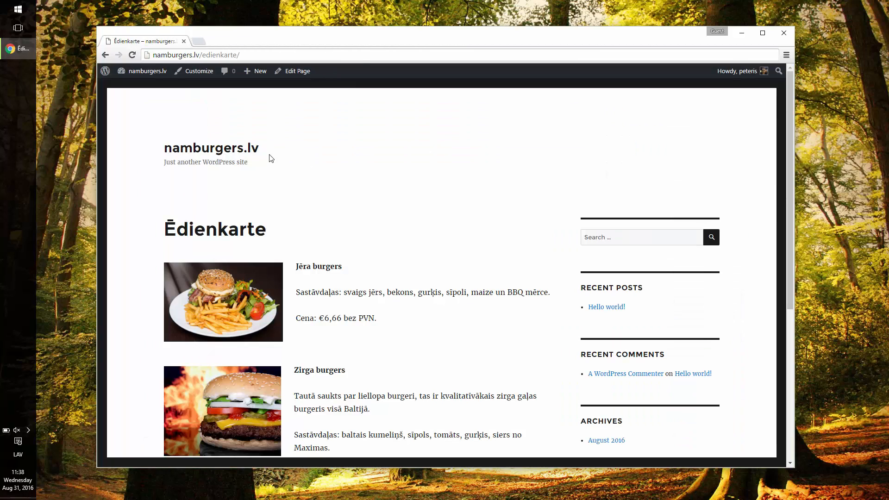
# Go to the site's menu management in the admin dashboard and create a new menu named "Main".
pyautogui.click(236, 149)
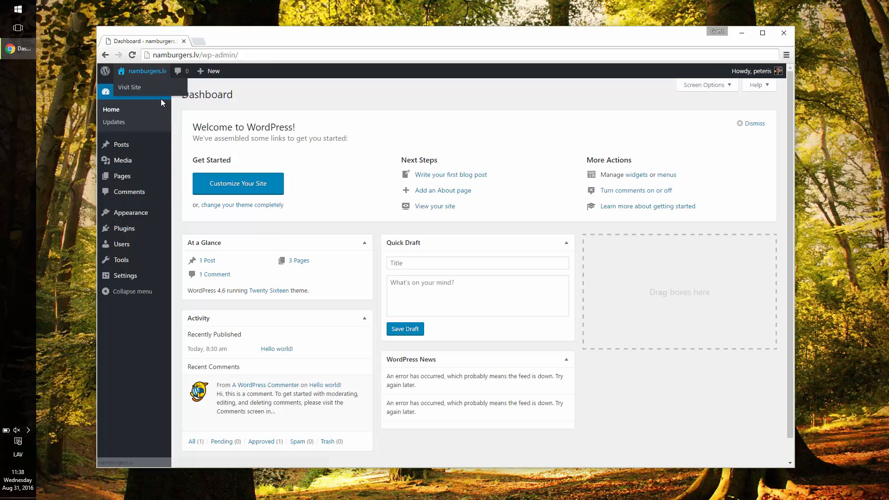
pyautogui.moveTo(156, 215)
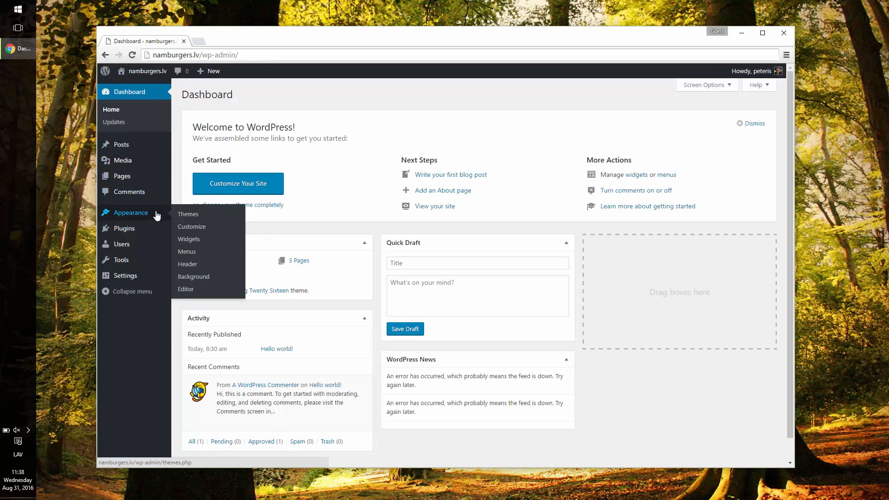
pyautogui.click(185, 252)
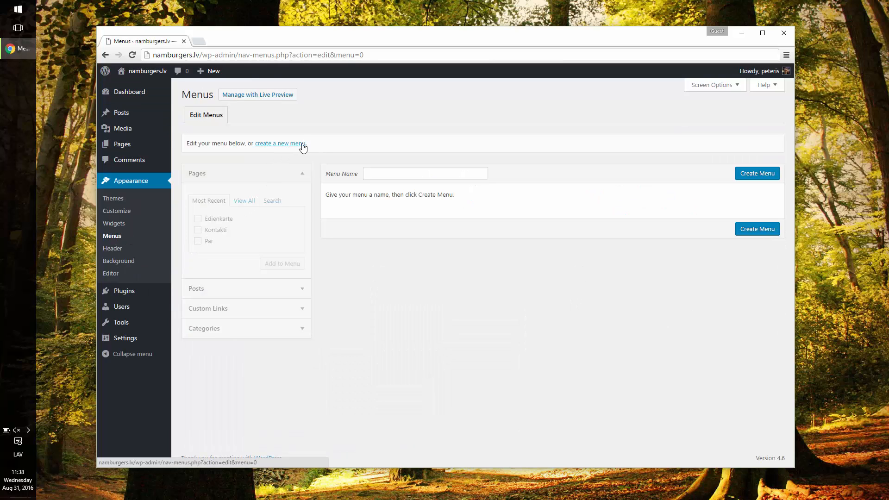
pyautogui.click(417, 172)
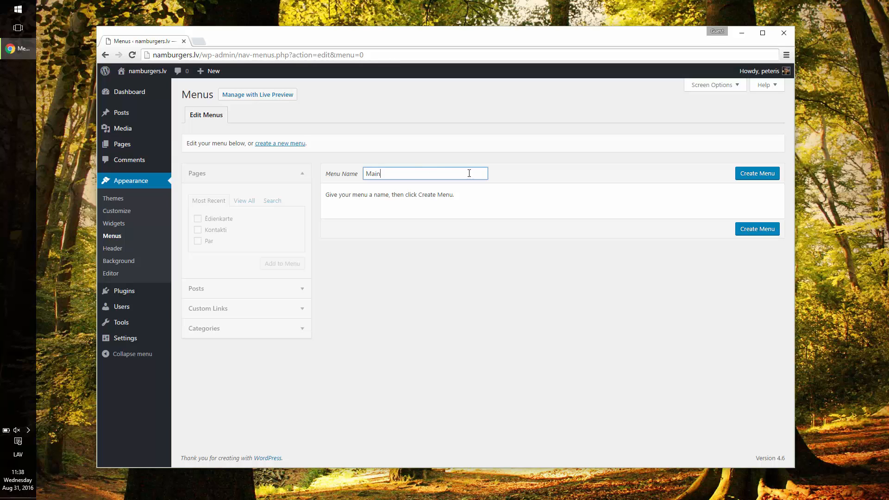
pyautogui.click(757, 175)
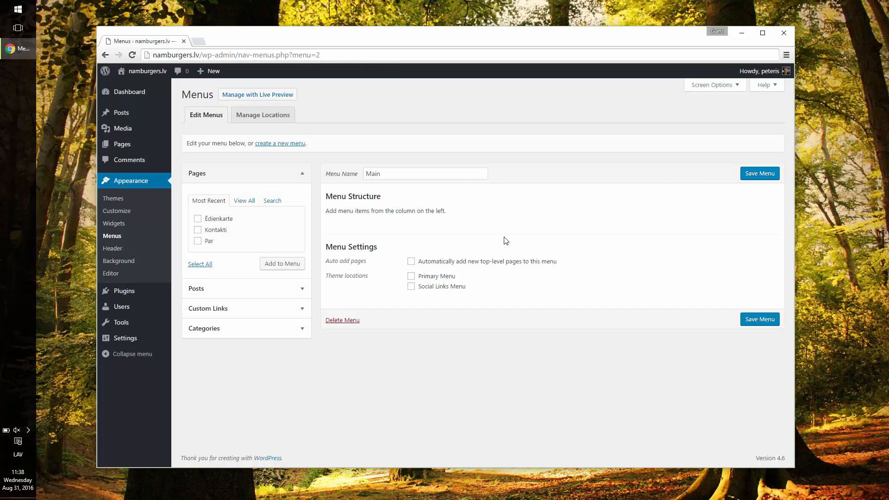
# Add the pages Ēdienkarte, Kontakti and Par to the Main menu and save it.
pyautogui.click(453, 278)
pyautogui.click(453, 278)
pyautogui.click(201, 264)
pyautogui.click(282, 263)
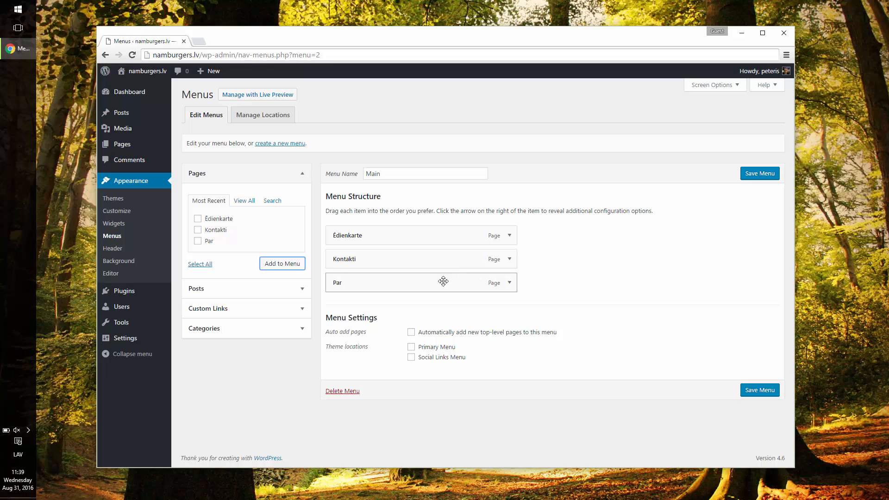
pyautogui.click(749, 391)
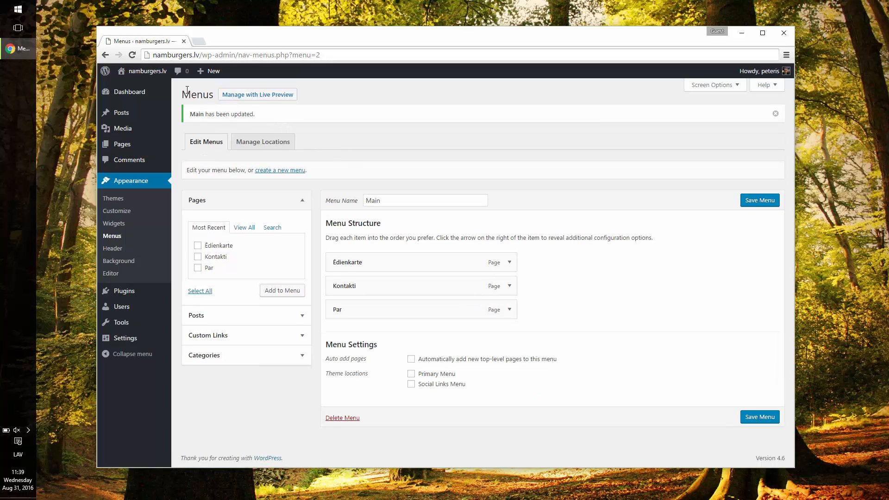
# Open the site's home page in a new tab and compare its header with the saved Main menu settings.
pyautogui.middleClick(144, 91)
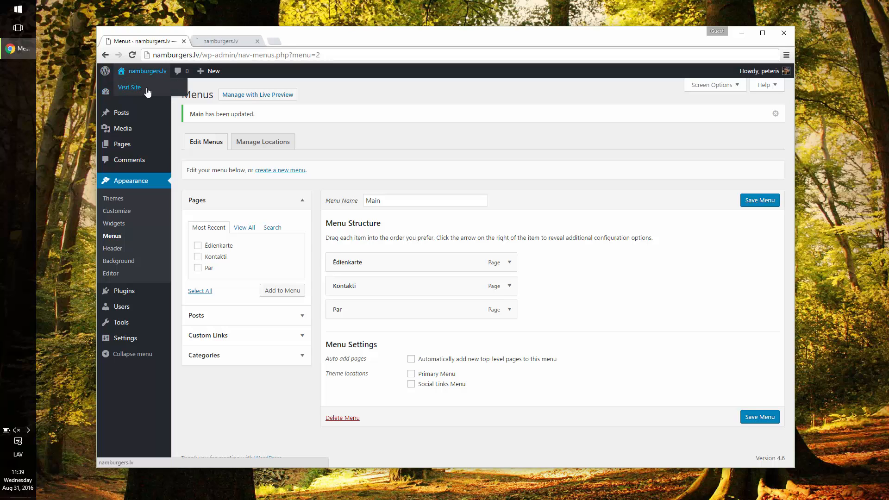
pyautogui.click(223, 43)
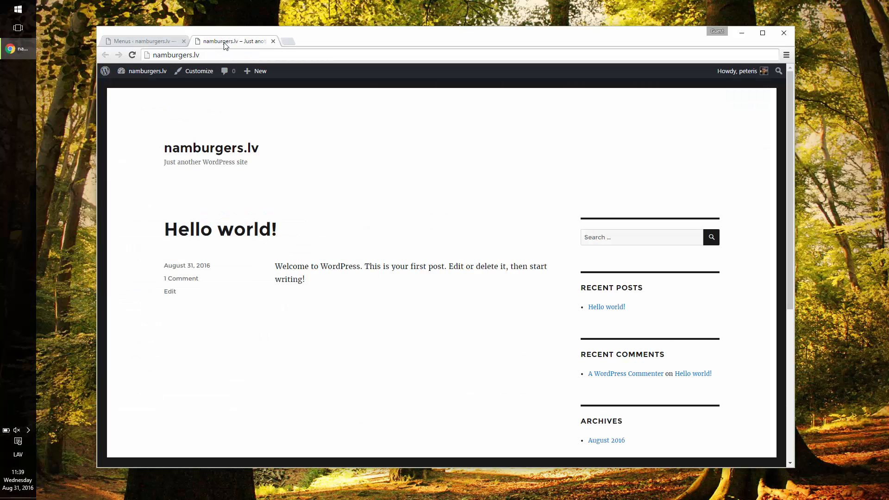
pyautogui.click(156, 46)
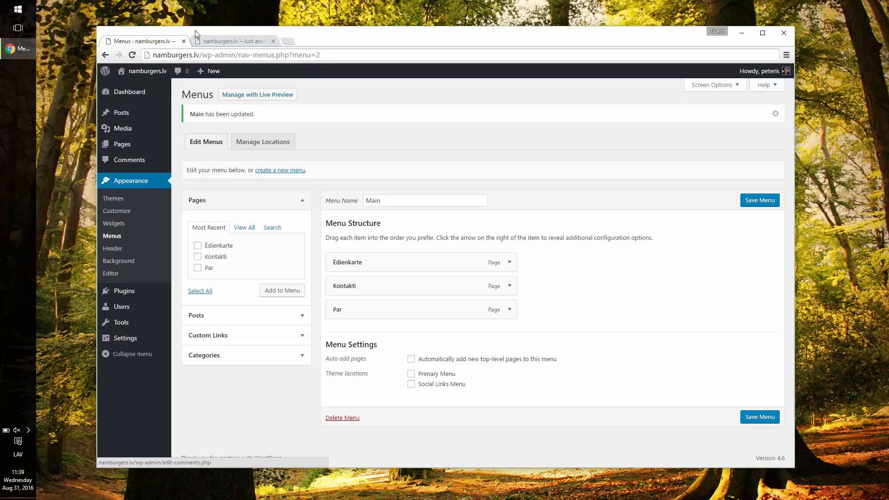
pyautogui.click(216, 46)
# Assign the Main menu to the Primary Menu location in the site customizer and publish the change.
pyautogui.click(199, 72)
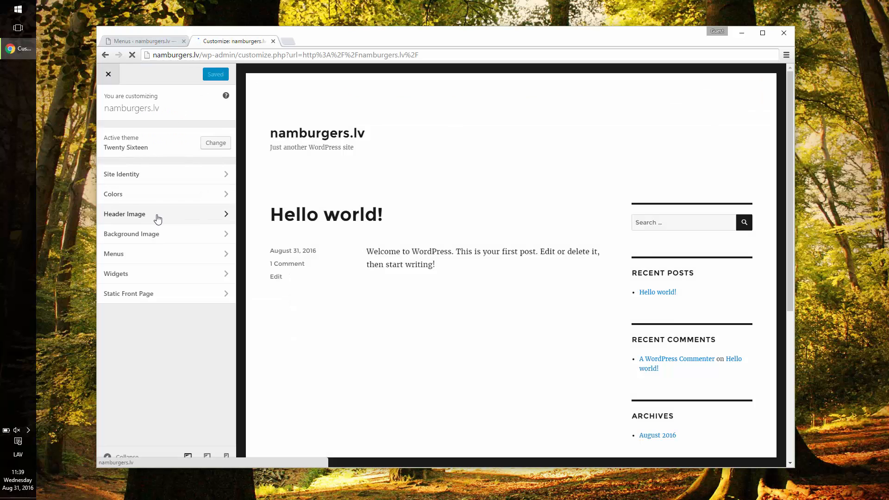
pyautogui.click(157, 252)
pyautogui.click(176, 165)
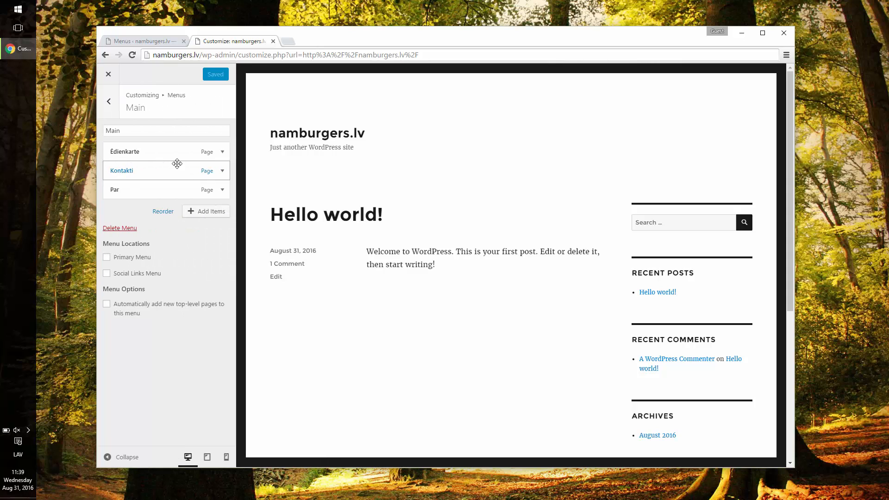
pyautogui.click(135, 261)
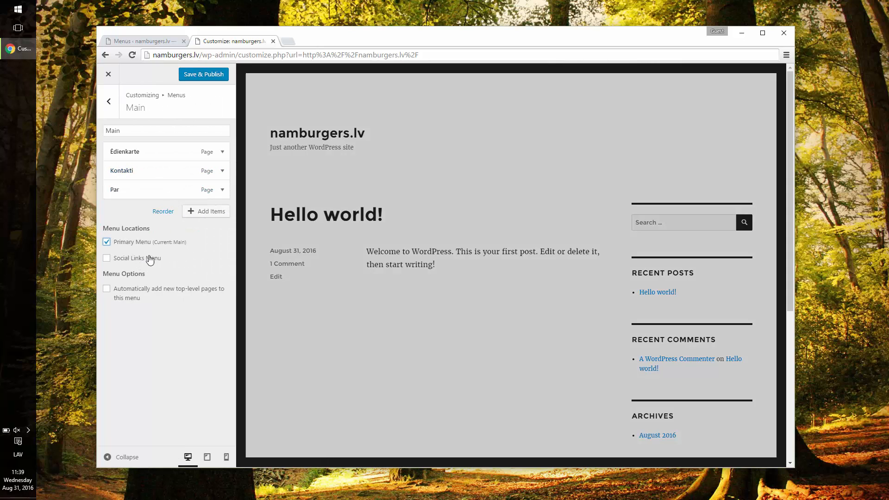
pyautogui.click(217, 75)
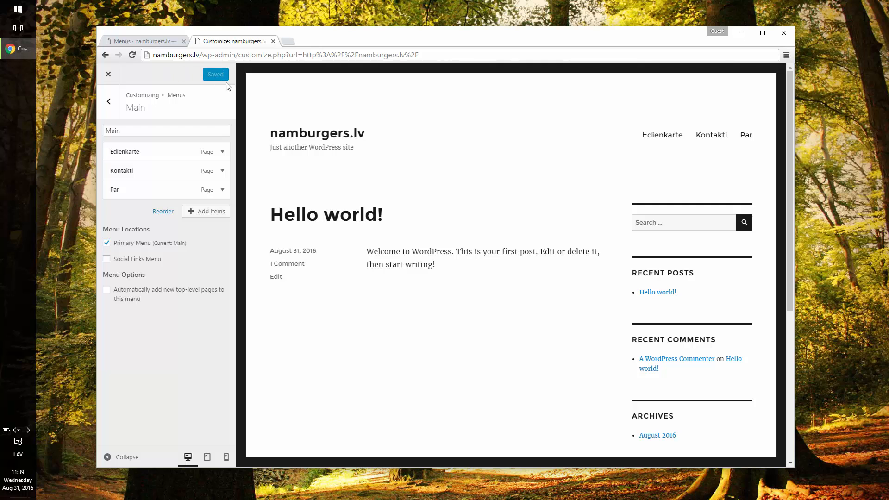
# Test the Ēdienkarte, Kontakti and Par menu links in the preview and close the customizer.
pyautogui.click(670, 143)
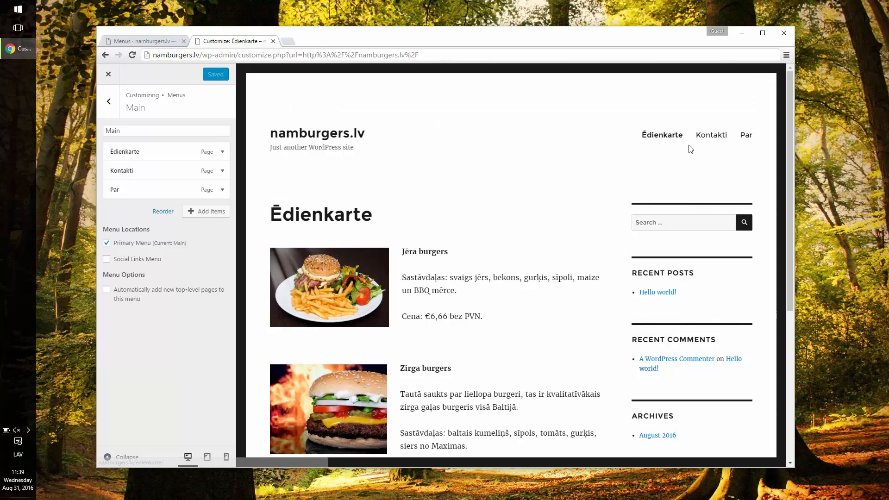
pyautogui.click(708, 139)
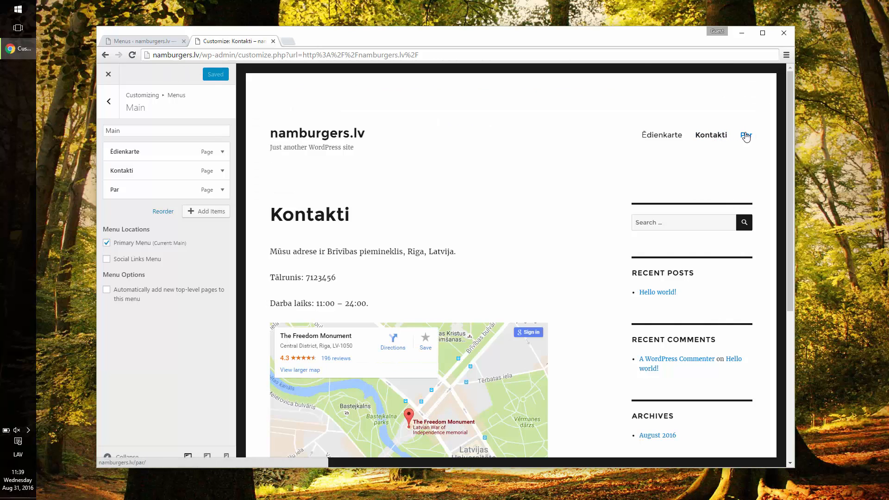
pyautogui.click(746, 136)
pyautogui.click(108, 74)
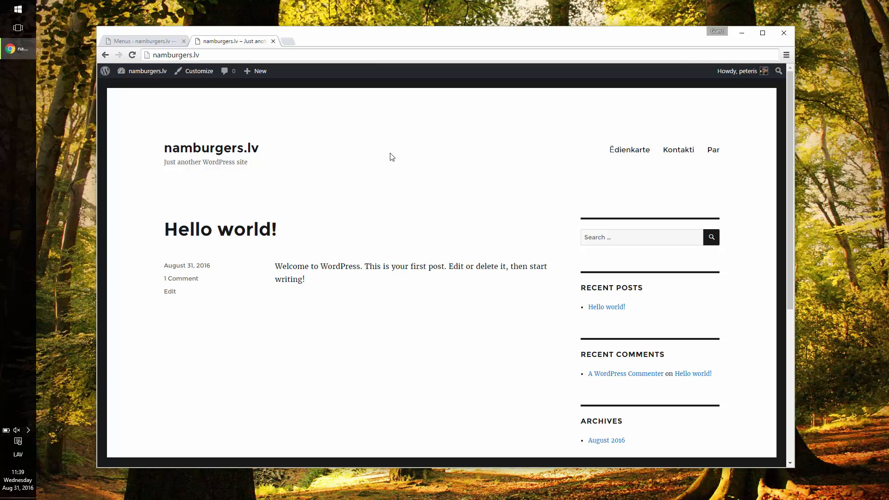
# Move the default "Hello world!" post to the trash from the admin list of posts.
pyautogui.click(171, 42)
pyautogui.click(132, 117)
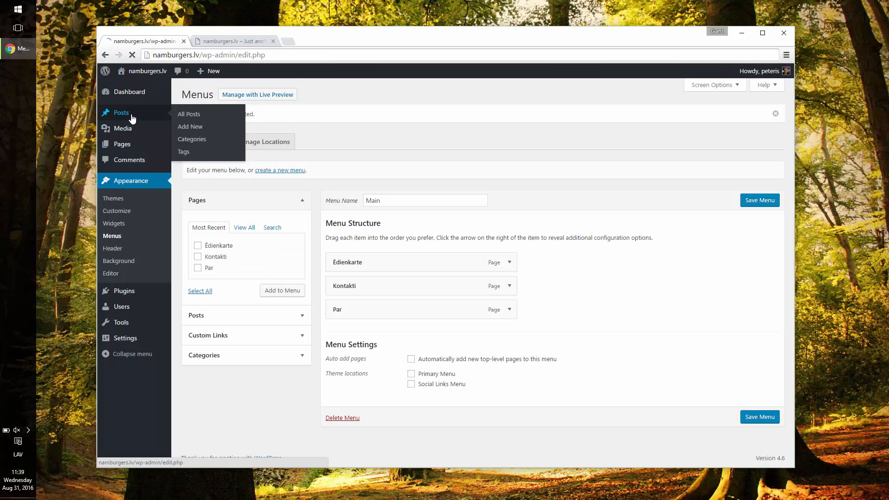
pyautogui.click(254, 171)
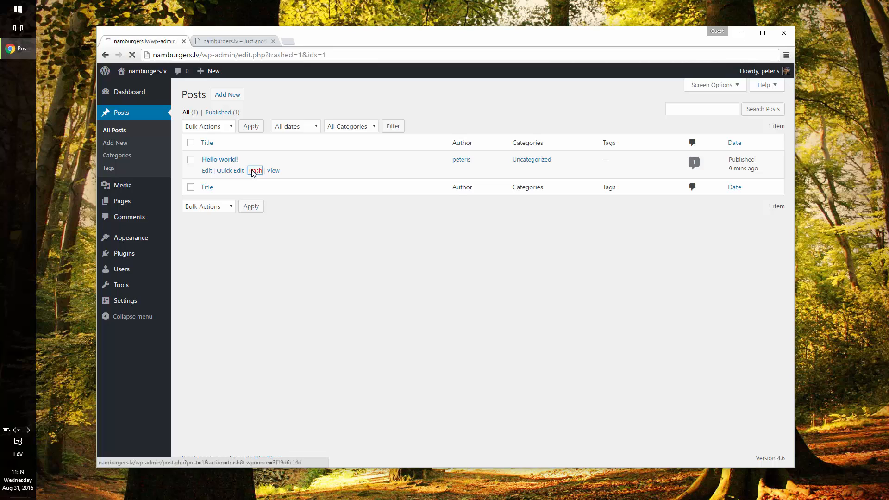
# Start a new post titled "13 lietas, ko šefpavāri nevienam nestāsta" with the intro "Jūs nekad, nekad neticēsiet lietām, kuras noklusē šefpavāri visos labajos restorānos.".
pyautogui.click(228, 94)
pyautogui.write('13 lietas, ko šefpavāri nevienam nestāsta')
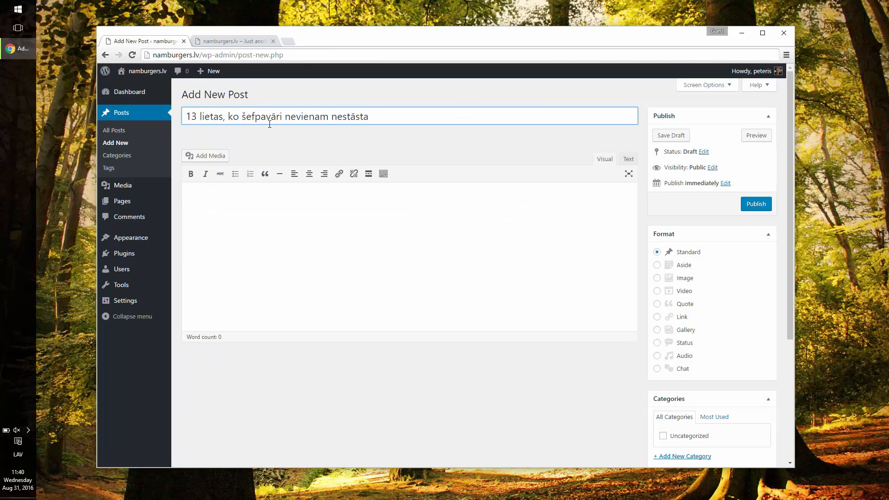
pyautogui.click(378, 211)
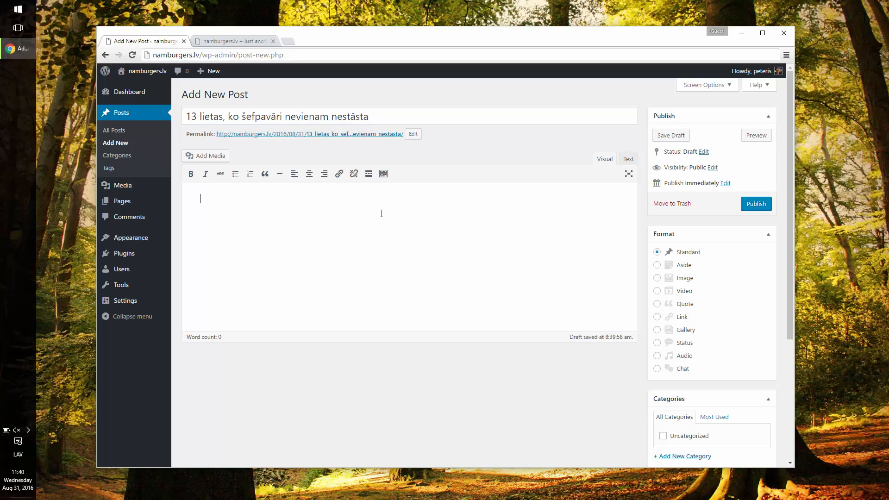
pyautogui.write('Jūs nekad, nekad ne')
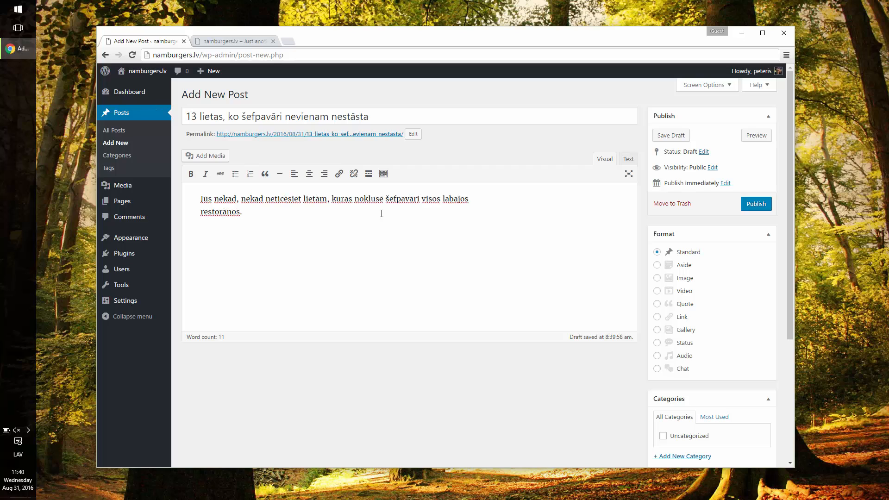
# Insert a Read More break below the intro, followed by a 13-item numbered list from "viens" to "trīspadsmit" and the line "Teicu, ka neticēsiet!".
pyautogui.click(368, 175)
pyautogui.write('1. viens')
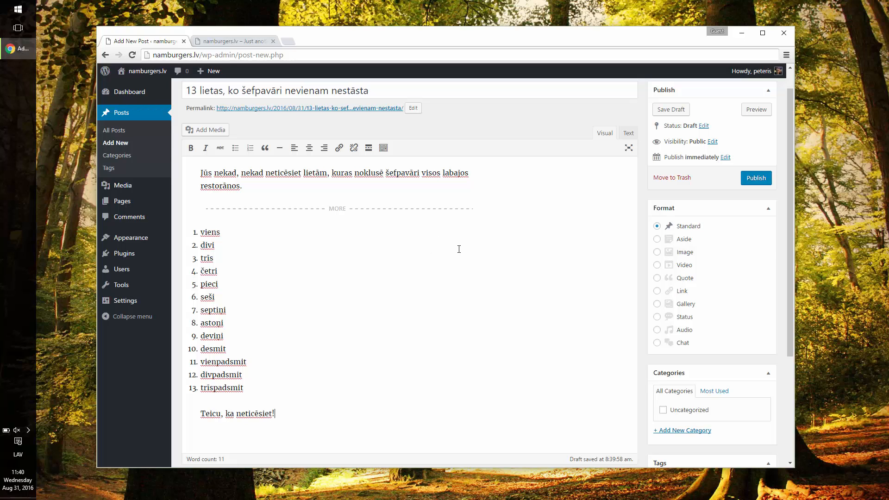
# Upload abstract-1239434_1920.jpg from the burgers folder as a candidate for the post's featured image.
pyautogui.scroll(-3, 777, 244)
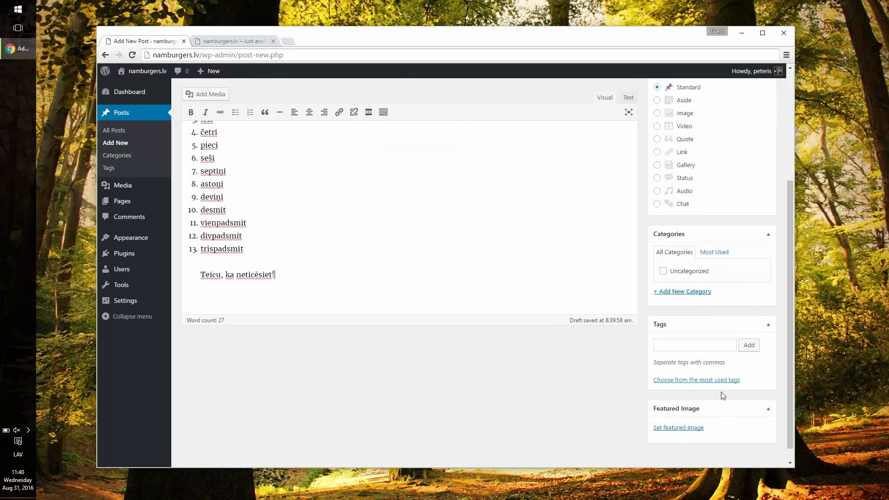
pyautogui.click(701, 429)
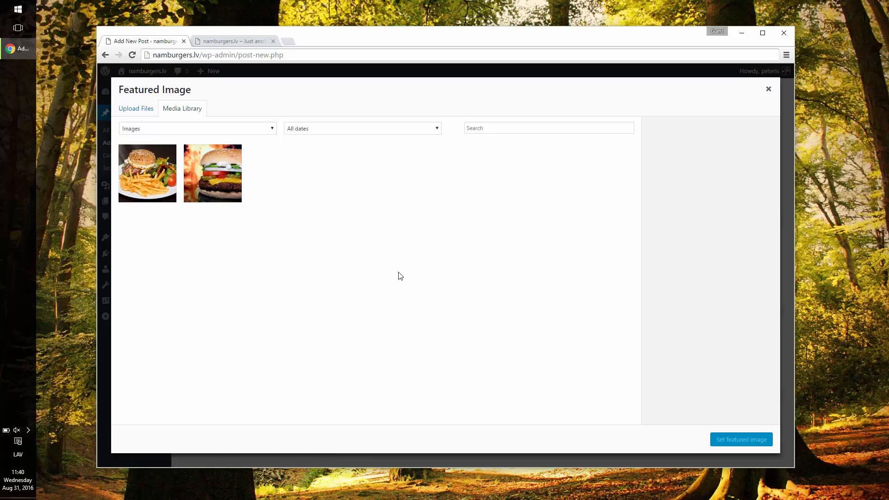
pyautogui.click(146, 116)
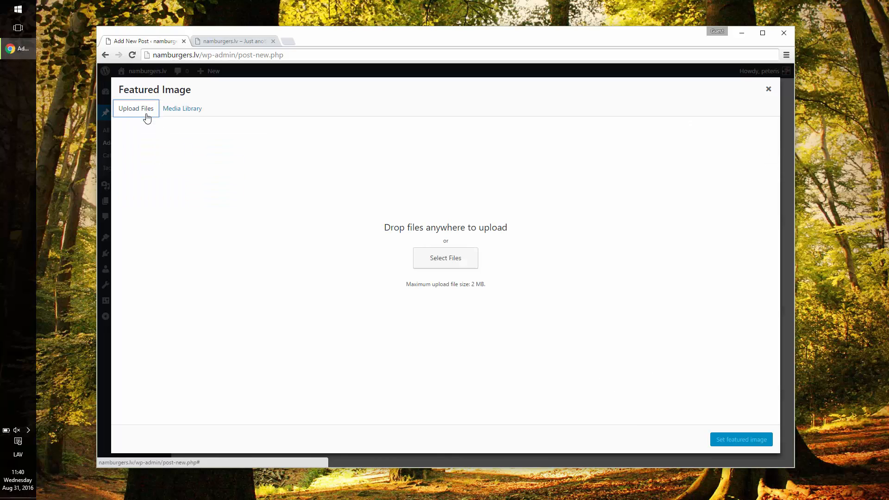
pyautogui.click(460, 260)
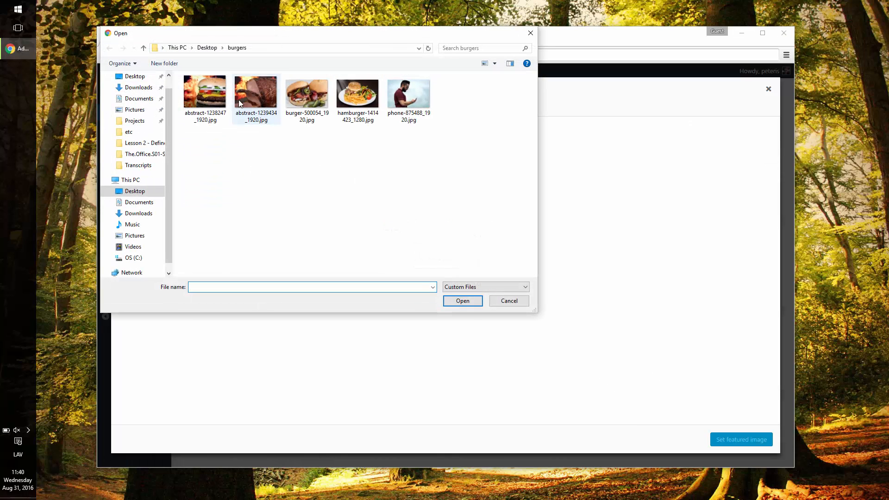
pyautogui.doubleClick(246, 97)
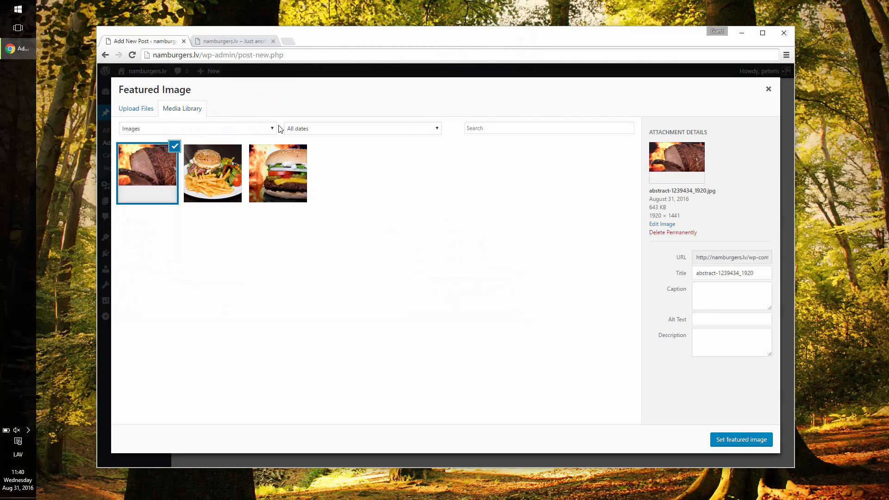
# Title the uploaded meat photo "Degoša gala" and set it as the post's featured image.
pyautogui.tripleClick(715, 273)
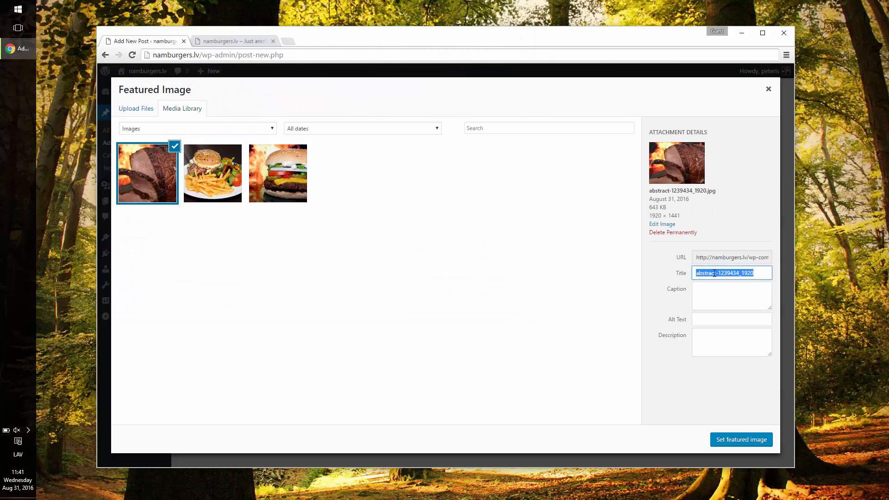
pyautogui.write('Degoša gala')
pyautogui.click(761, 437)
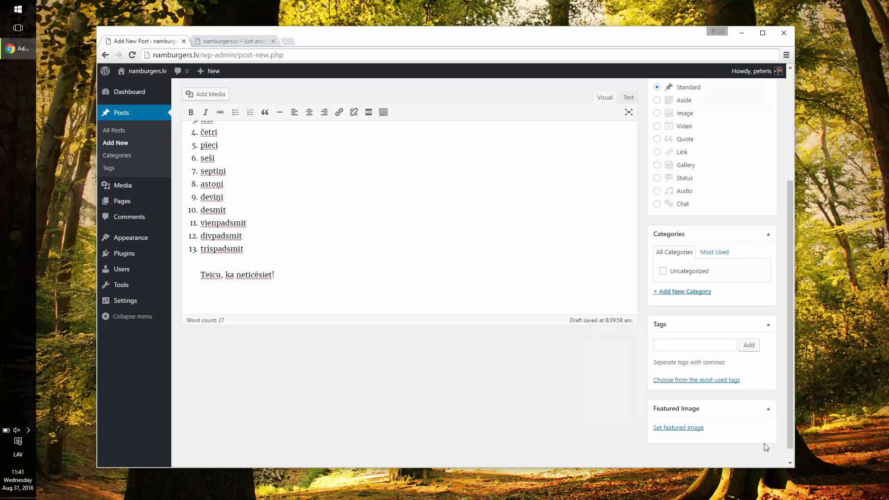
# Publish the post about the 13 things chefs never tell anyone.
pyautogui.scroll(4, 654, 240)
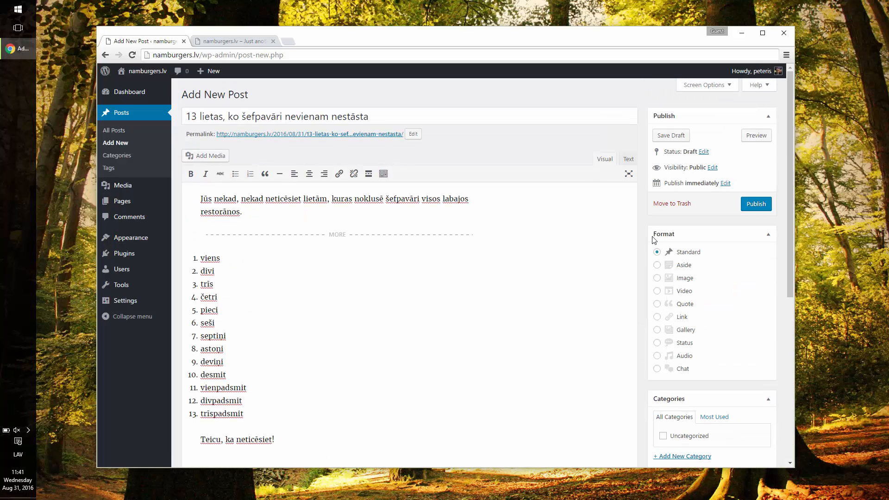
pyautogui.click(742, 208)
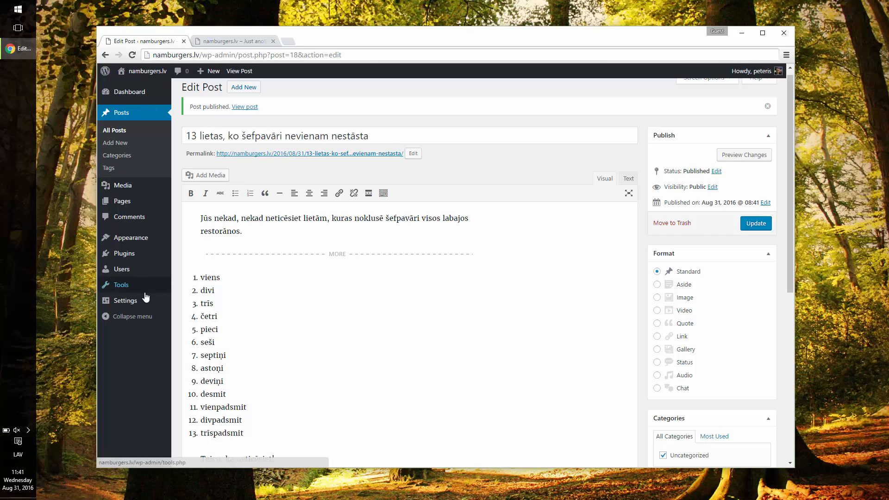
# Change the site's permalink structure to Post name and save the settings.
pyautogui.moveTo(144, 300)
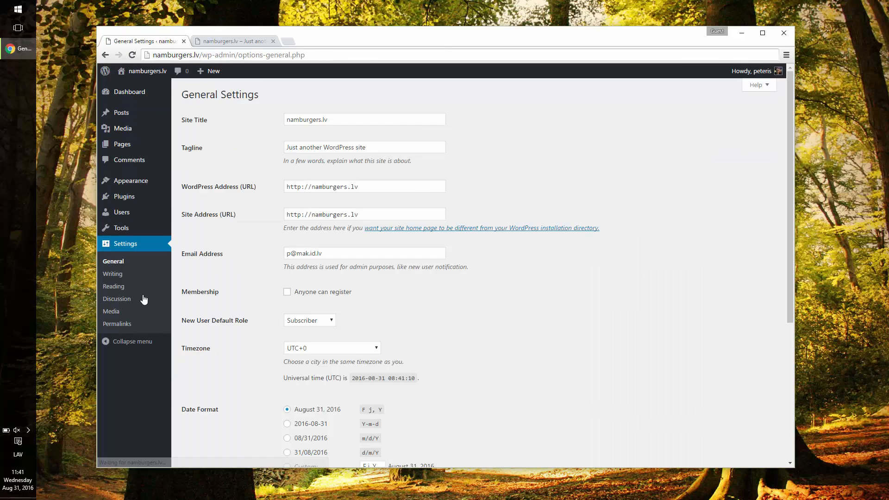
pyautogui.click(142, 324)
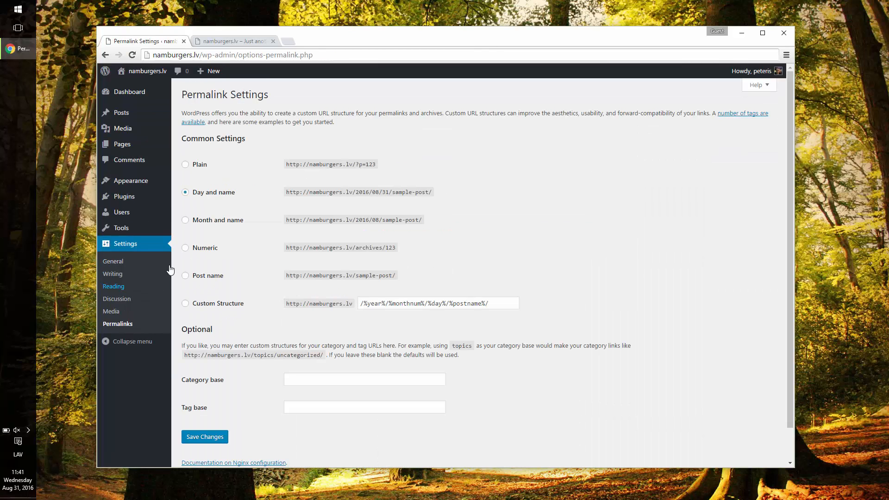
pyautogui.click(185, 275)
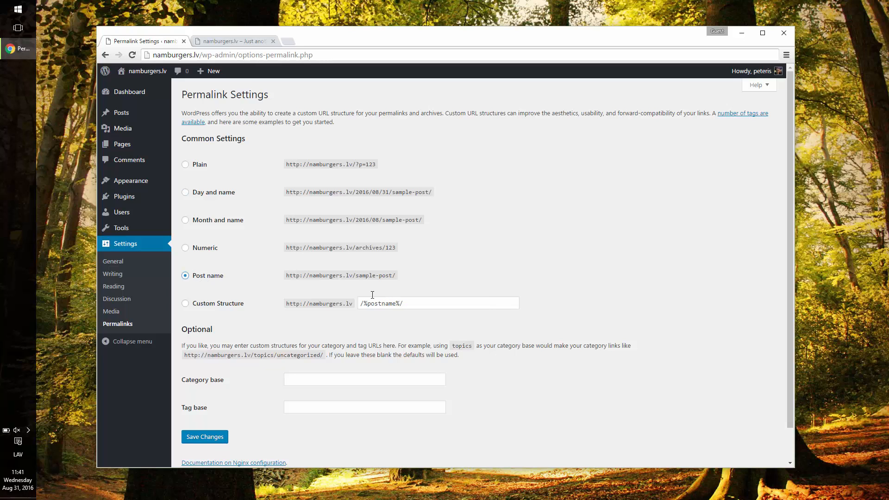
pyautogui.click(213, 437)
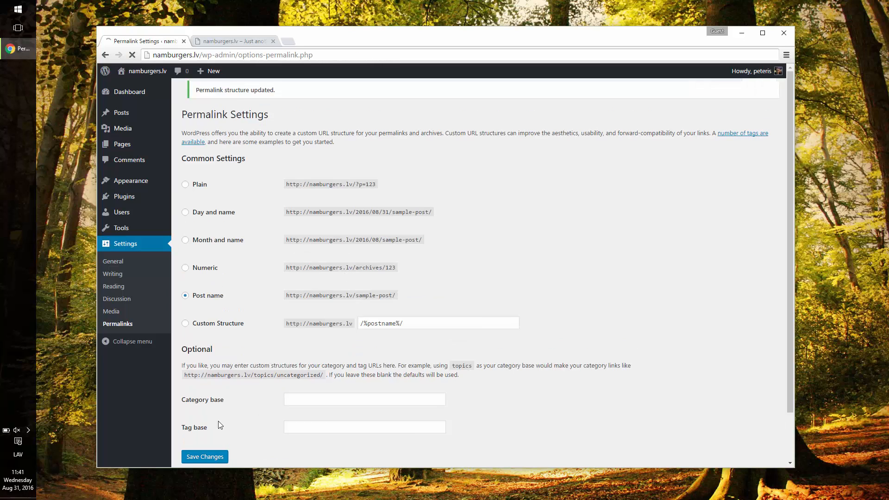
# Open the post about the 13 things chefs never tell on the live site and check its address, content and the homepage.
pyautogui.click(147, 151)
pyautogui.click(141, 117)
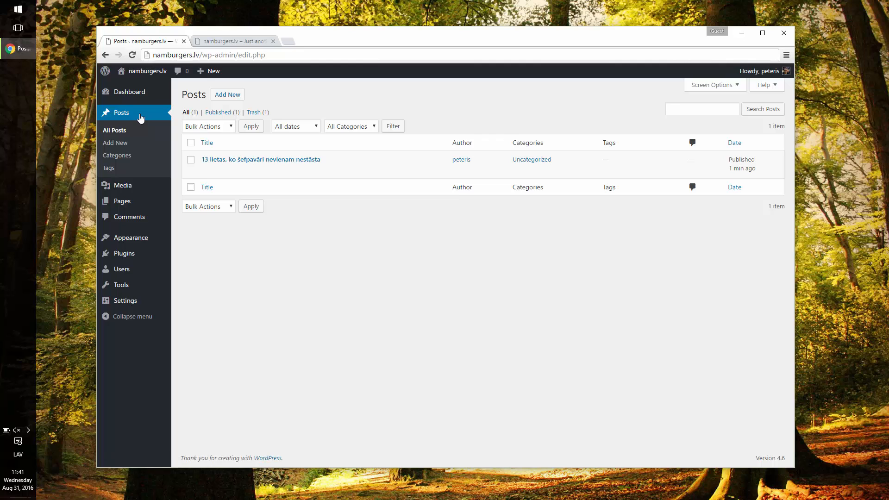
pyautogui.click(206, 171)
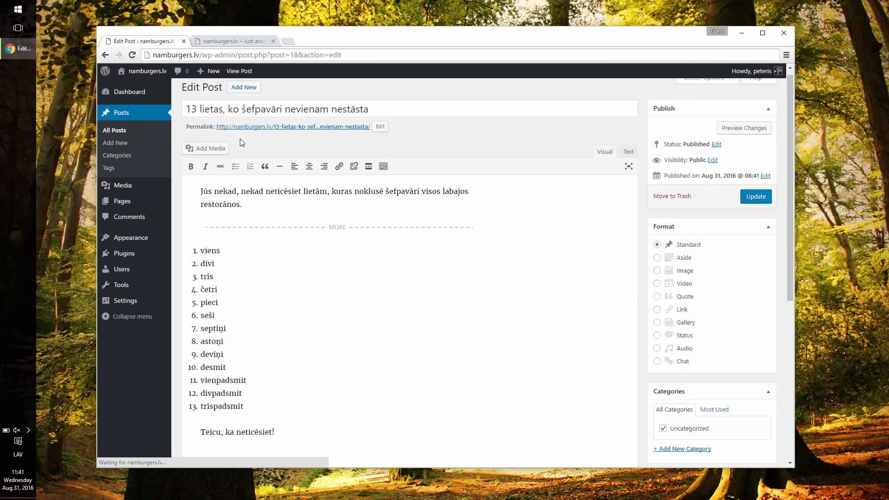
pyautogui.click(267, 130)
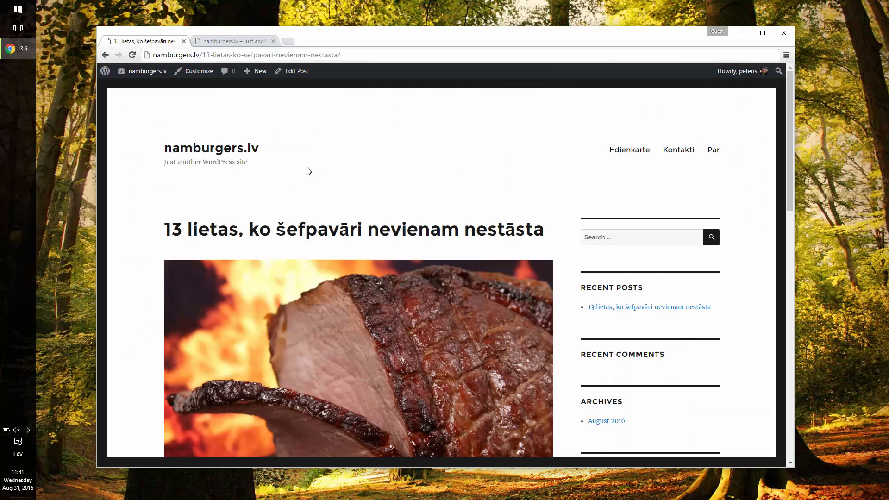
pyautogui.click(179, 54)
pyautogui.click(344, 140)
pyautogui.scroll(-4, 345, 141)
pyautogui.scroll(-2, 345, 140)
pyautogui.scroll(7, 344, 140)
pyautogui.click(224, 147)
pyautogui.click(273, 41)
# Search the theme directory for "llorix", then install and activate the Llorix One Lite theme.
pyautogui.click(141, 72)
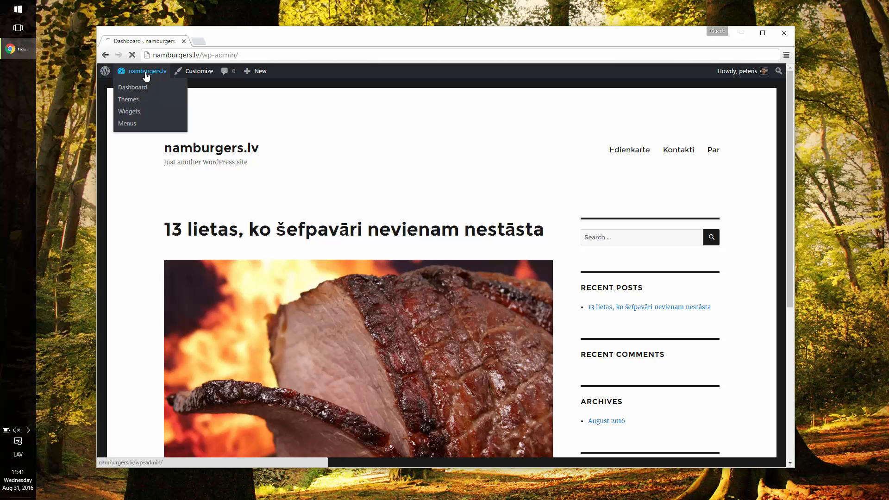
pyautogui.click(118, 212)
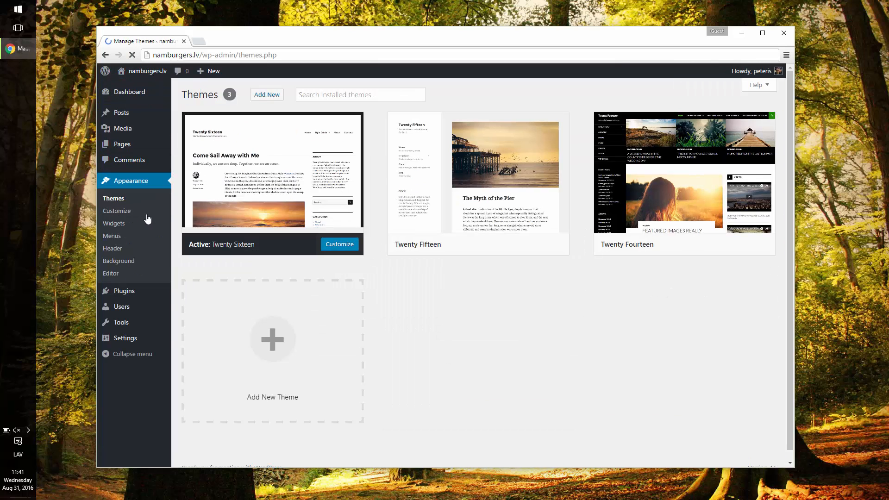
pyautogui.click(267, 94)
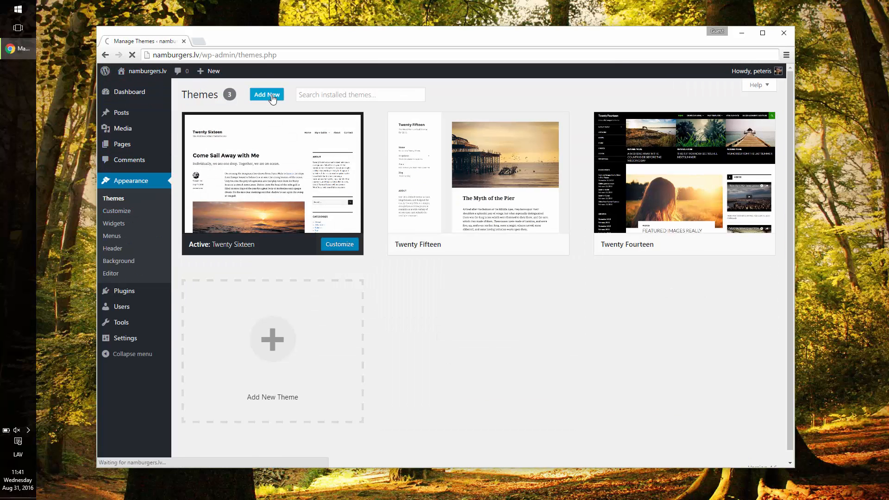
pyautogui.click(668, 116)
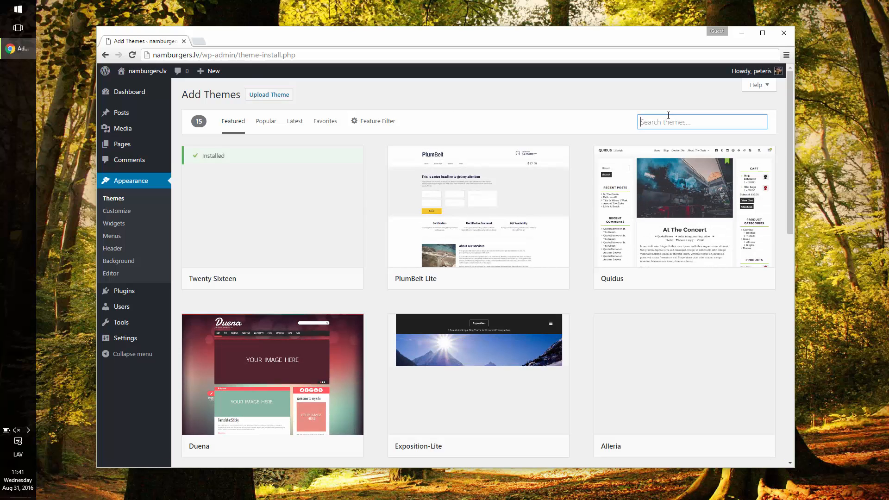
pyautogui.write('llorix')
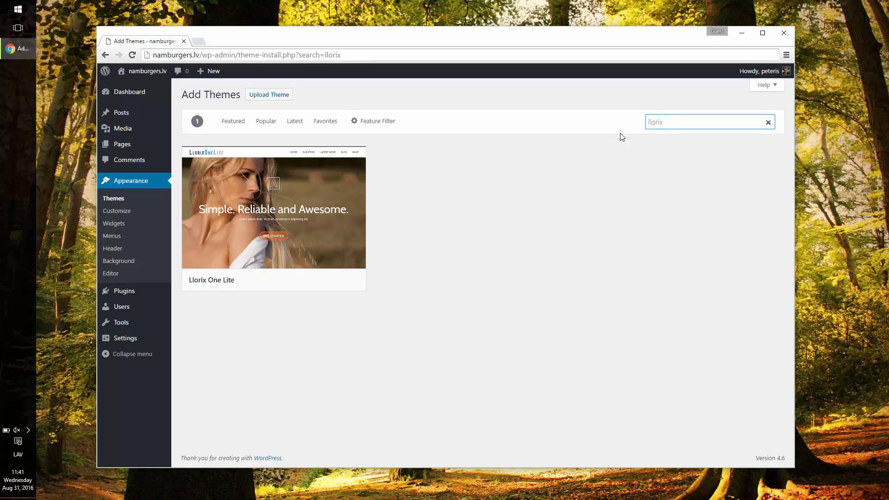
pyautogui.moveTo(338, 248)
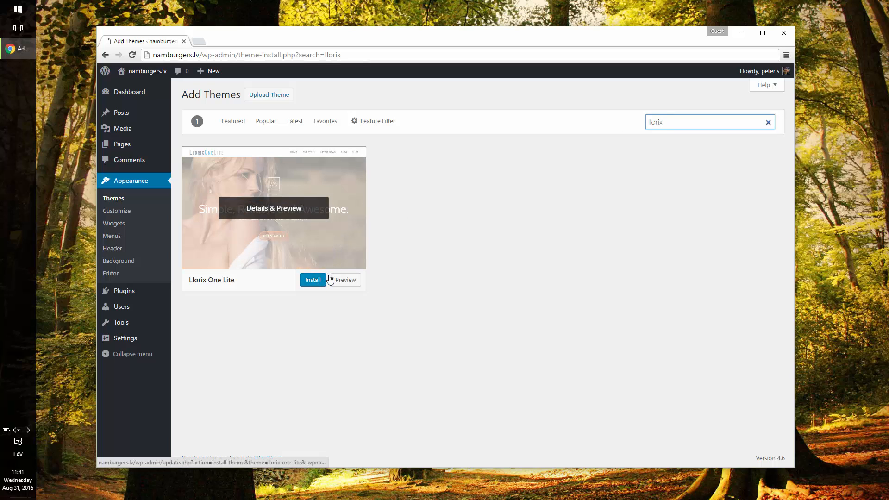
pyautogui.click(313, 280)
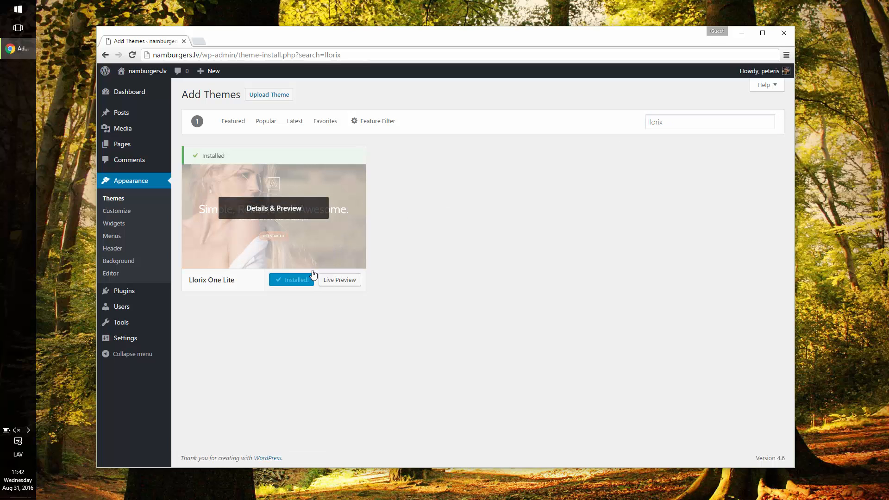
pyautogui.click(311, 279)
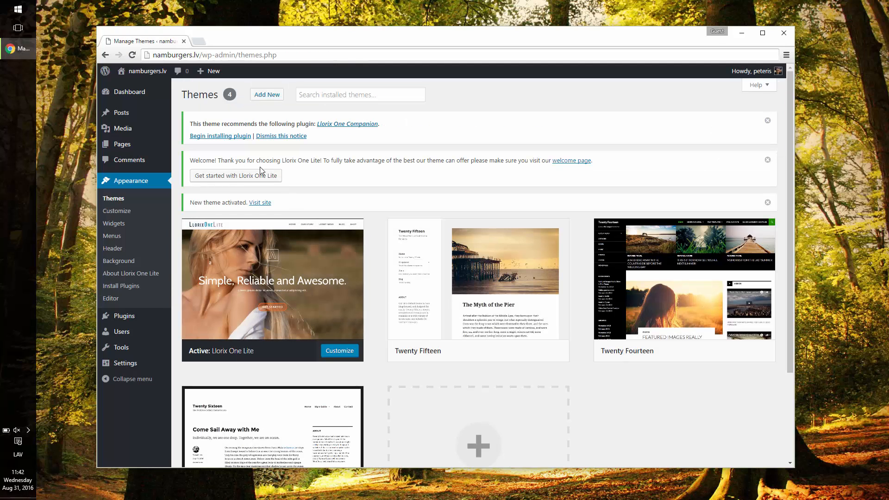
# Install the theme's recommended Llorix One Companion plugin and review the homepage in the new theme.
pyautogui.click(237, 136)
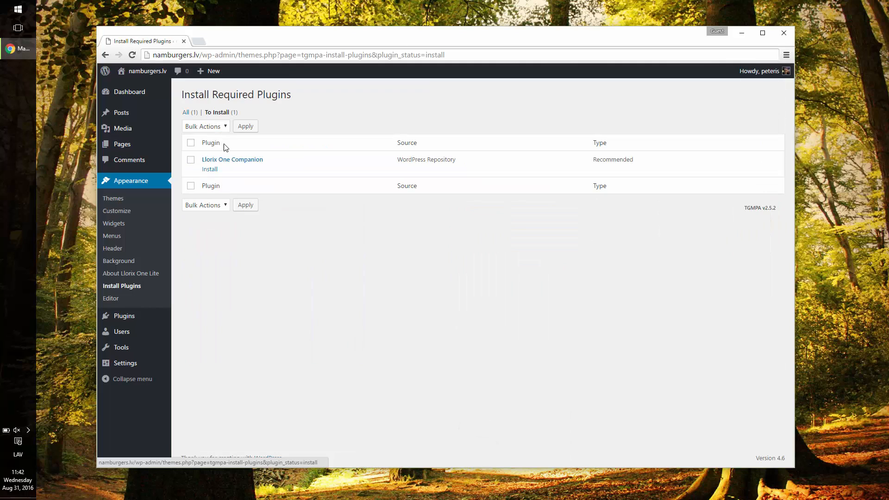
pyautogui.click(210, 170)
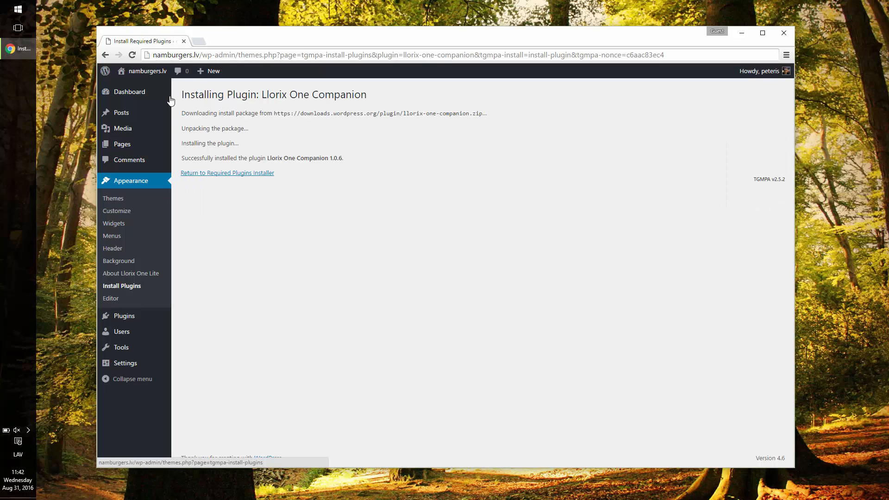
pyautogui.click(148, 71)
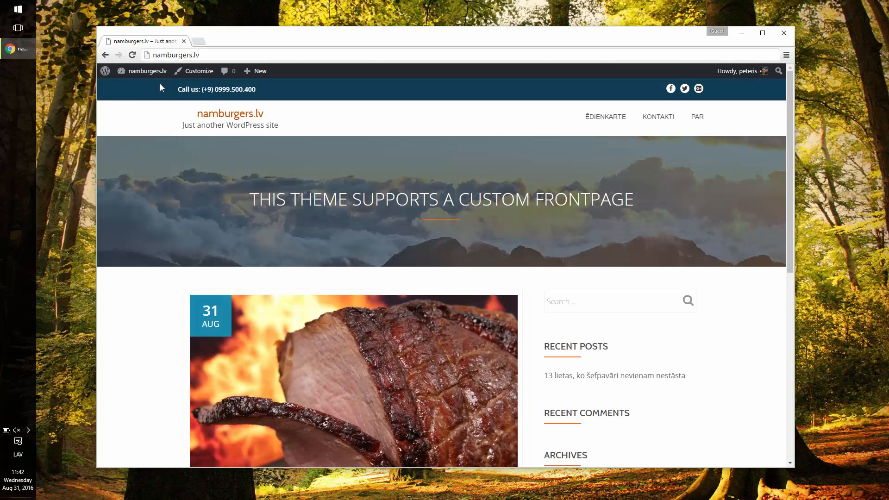
pyautogui.scroll(-8, 373, 140)
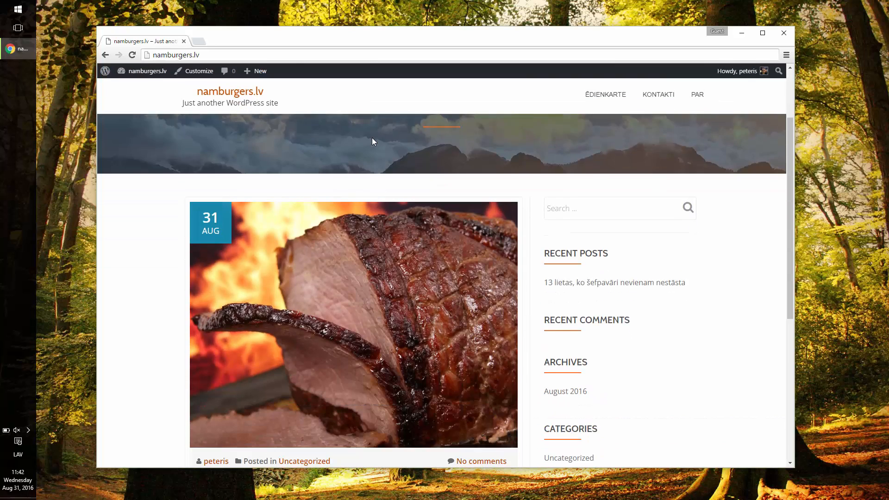
pyautogui.scroll(8, 373, 142)
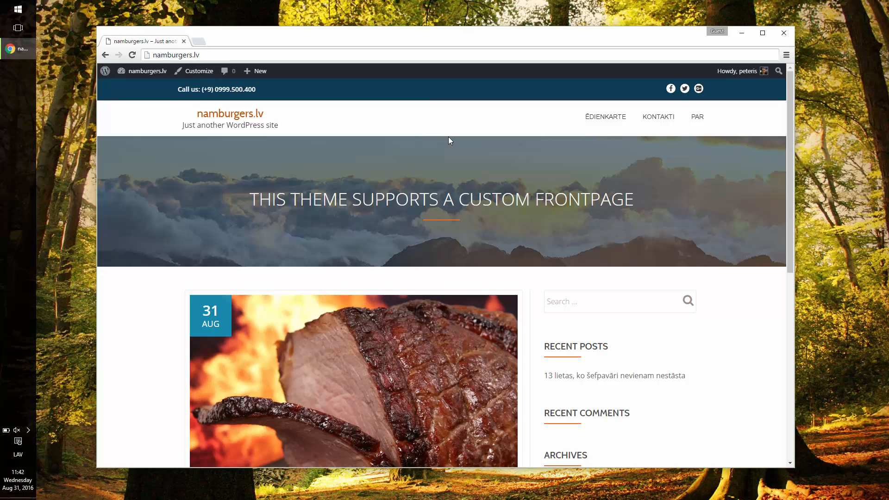
# Customize the theme's advanced options with the site title "Ņamburgers" and the tagline "Burgeru ēstuve".
pyautogui.click(199, 71)
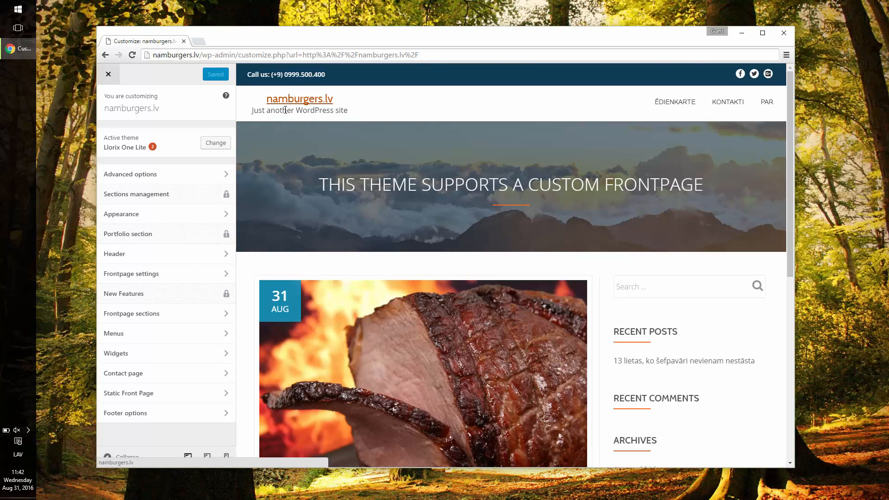
pyautogui.click(147, 175)
pyautogui.tripleClick(150, 169)
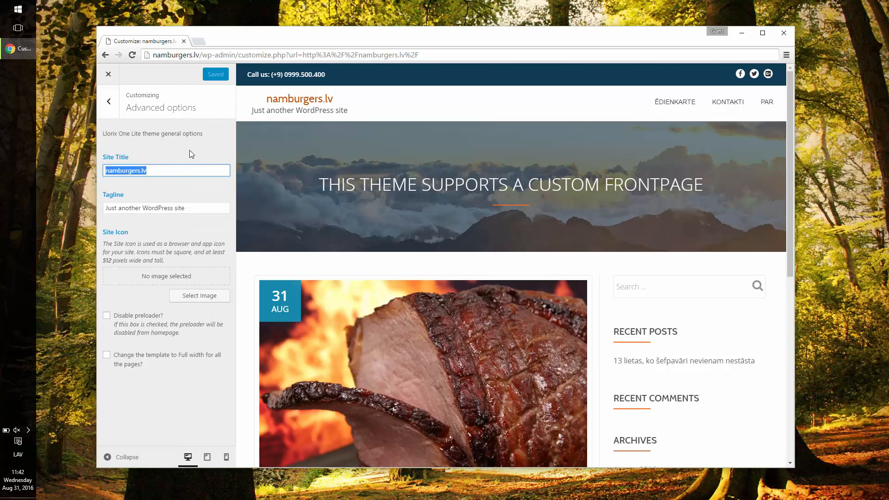
pyautogui.write('Namburgers')
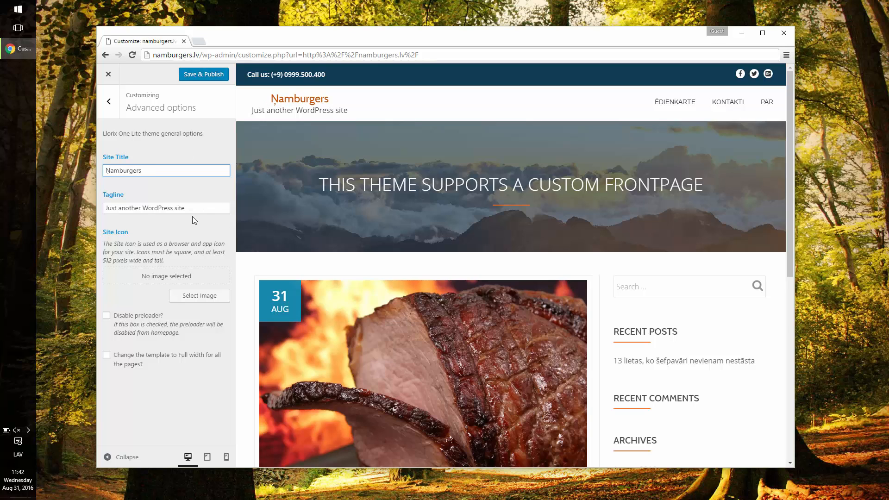
pyautogui.moveTo(185, 208); pyautogui.dragTo(105, 208)
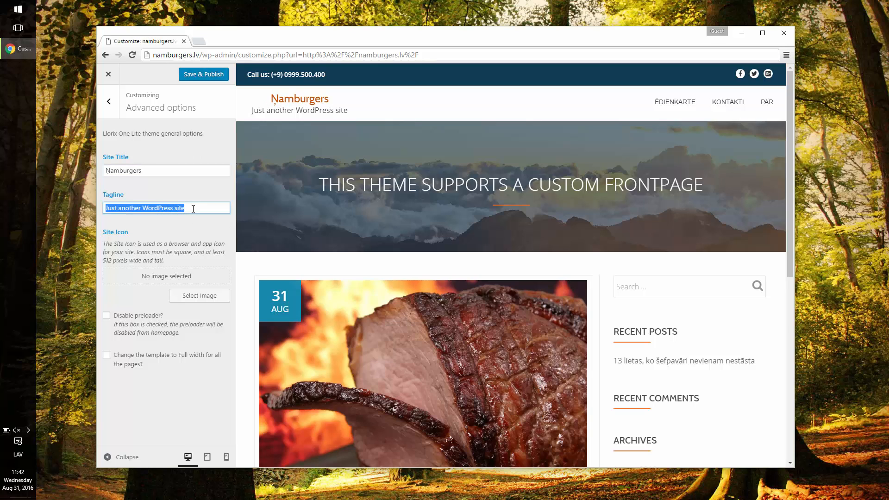
pyautogui.write('Burgeru ēstuve')
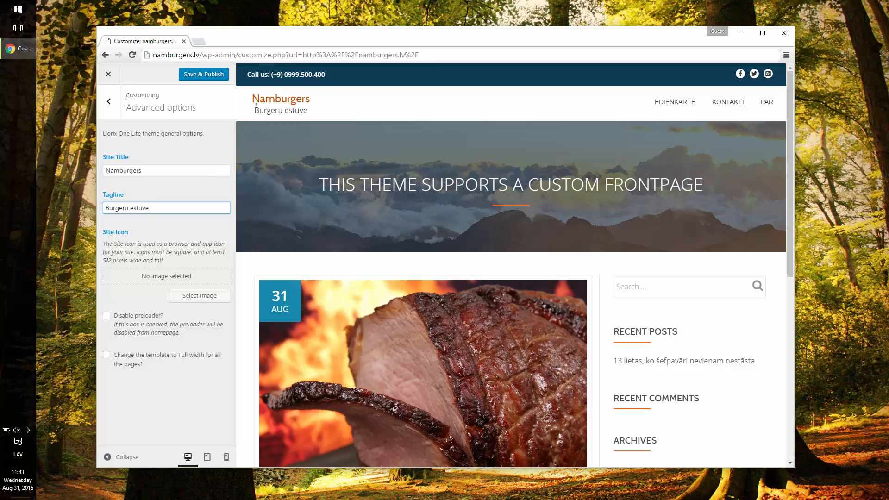
pyautogui.click(108, 102)
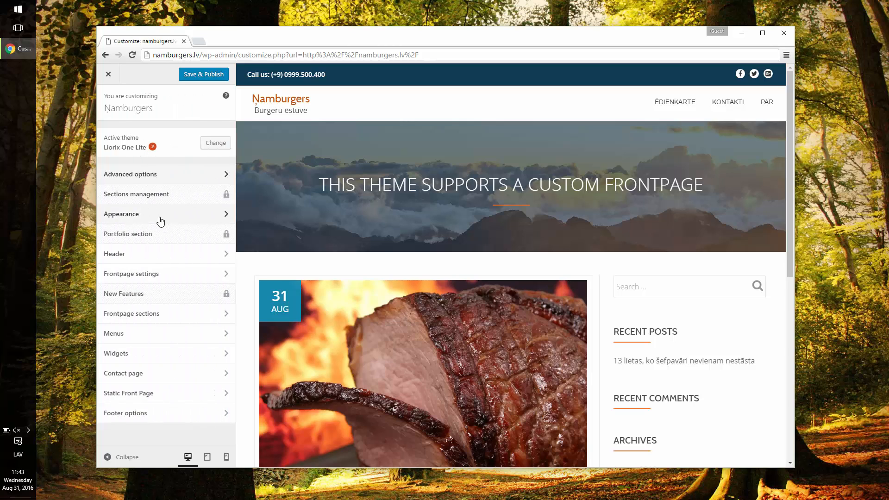
# Fill the very top header with the restaurant's address, the hours "P-Sv 09:00-23:00" and "Tel:", and enter its phone number in the separate field.
pyautogui.click(159, 254)
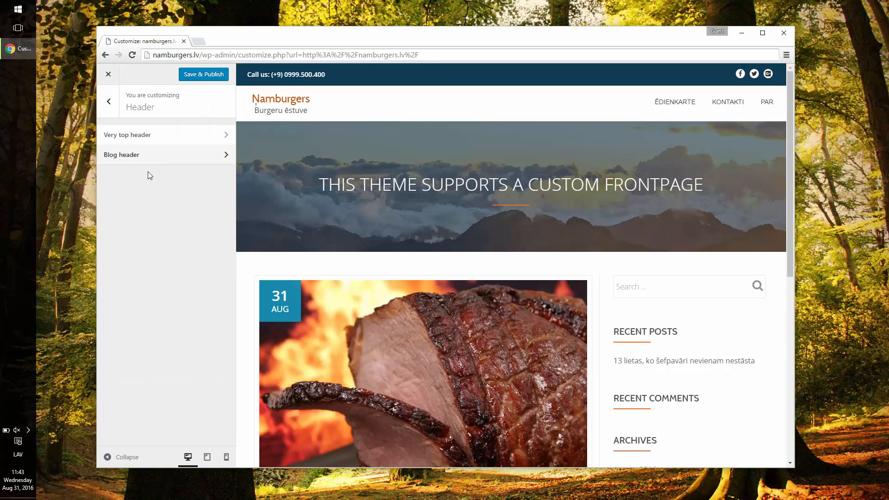
pyautogui.click(148, 134)
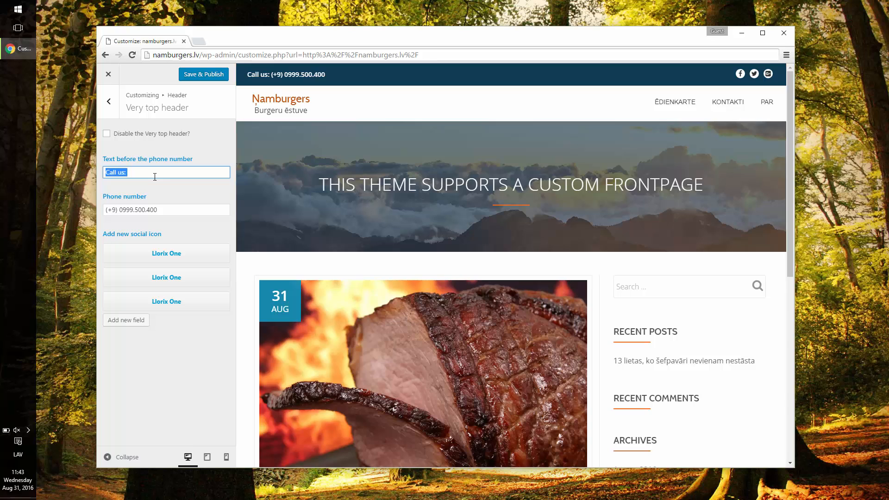
pyautogui.press('Tab')
pyautogui.press('BackSpace')
pyautogui.hotkey('shift', 'Tab')
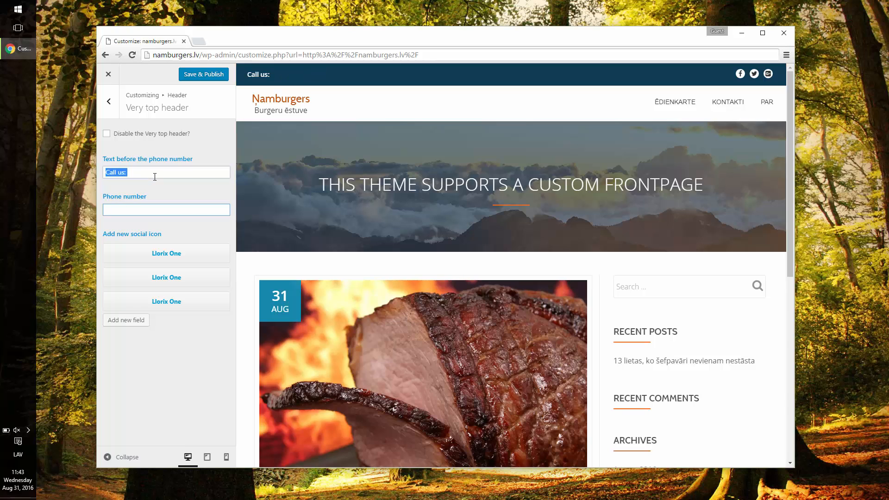
pyautogui.hotkey('ctrl', 'v')
pyautogui.doubleClick(208, 172)
pyautogui.hotkey('ctrl', 'x')
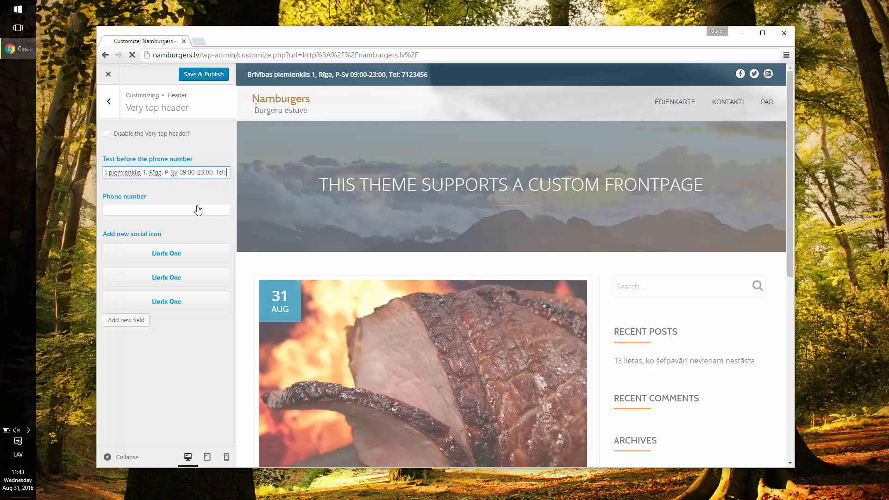
pyautogui.click(198, 207)
pyautogui.hotkey('ctrl', 'v')
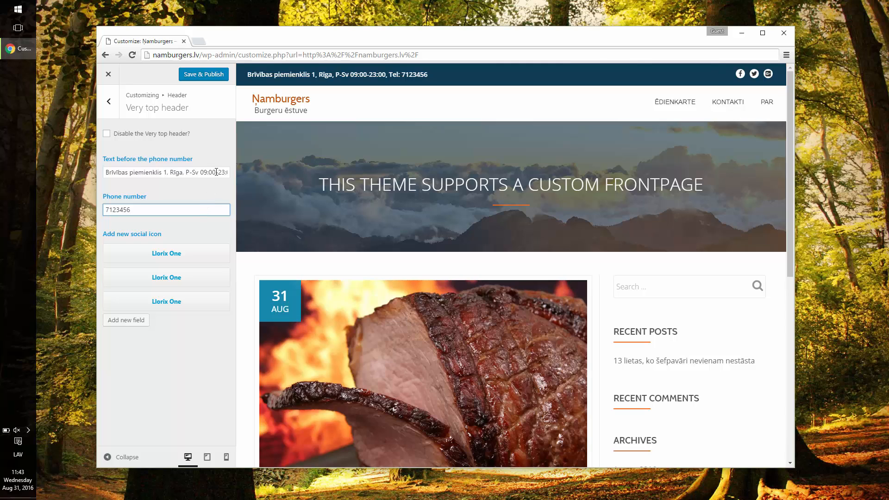
pyautogui.click(199, 299)
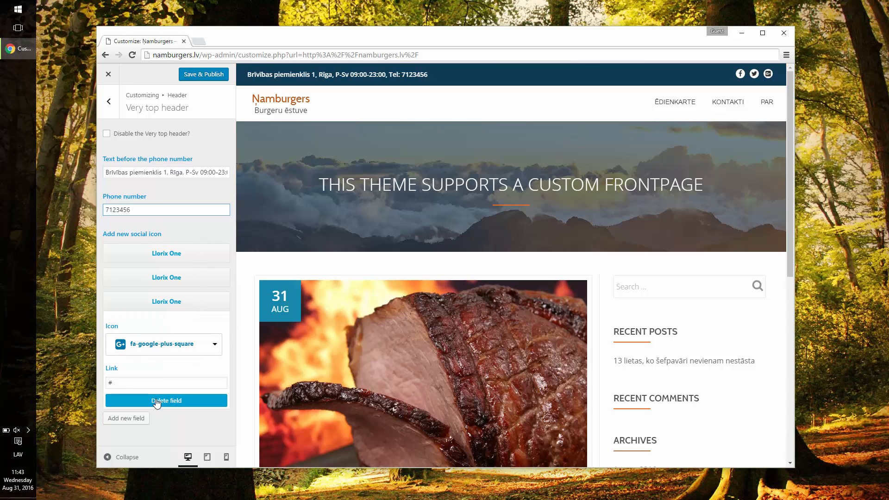
pyautogui.click(157, 401)
pyautogui.click(205, 245)
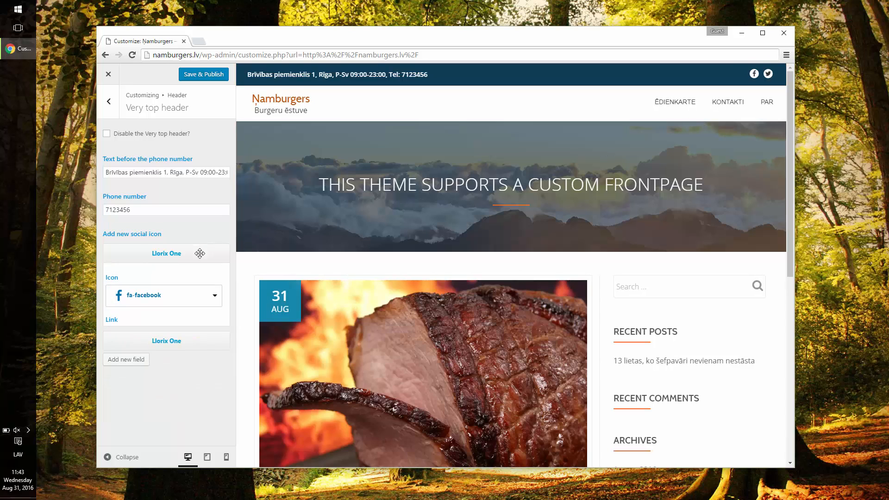
pyautogui.click(160, 333)
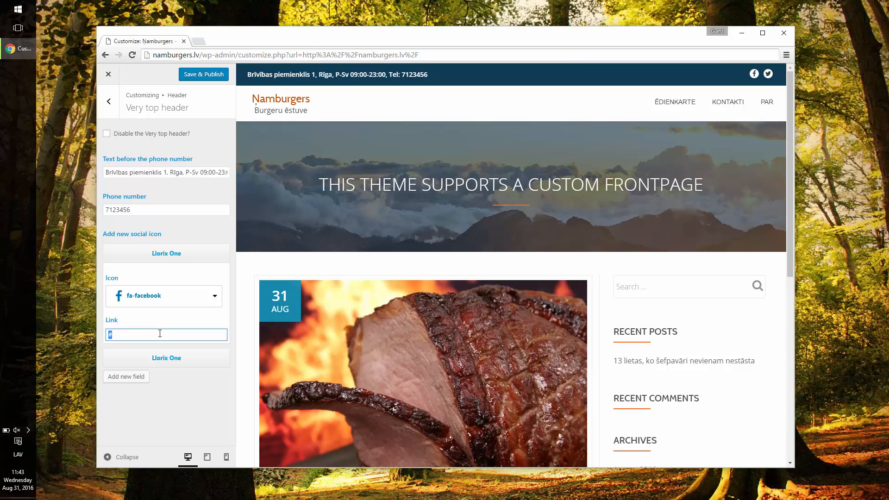
pyautogui.write('http://facebook.com/namburgerizzz')
pyautogui.click(215, 418)
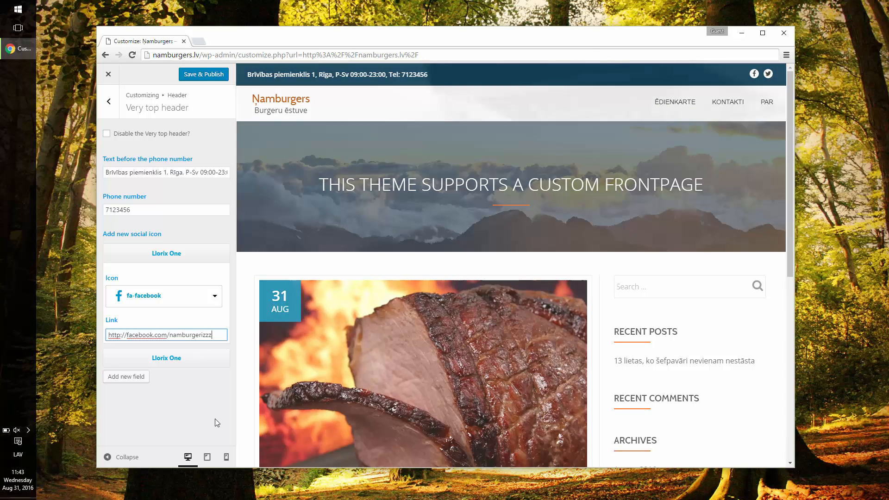
# Preview the Kontakti page and remove the Search and Recent Posts widgets from the theme's Sidebar widget area.
pyautogui.click(199, 253)
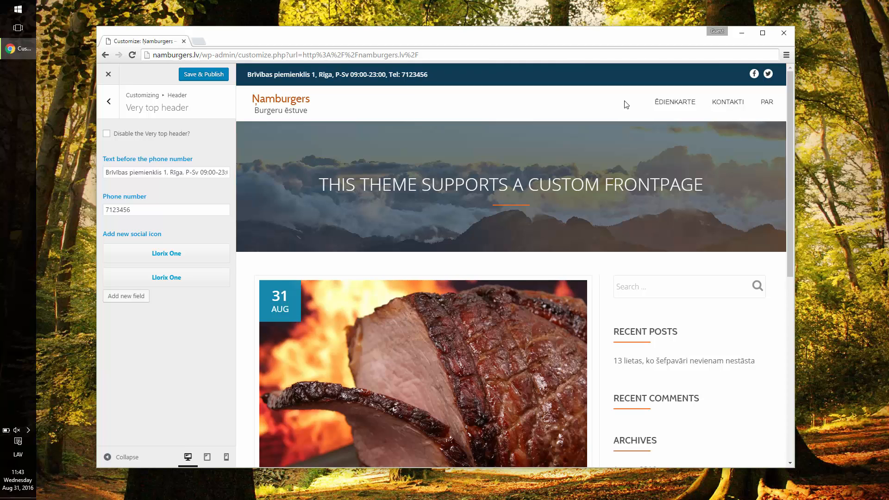
pyautogui.click(728, 102)
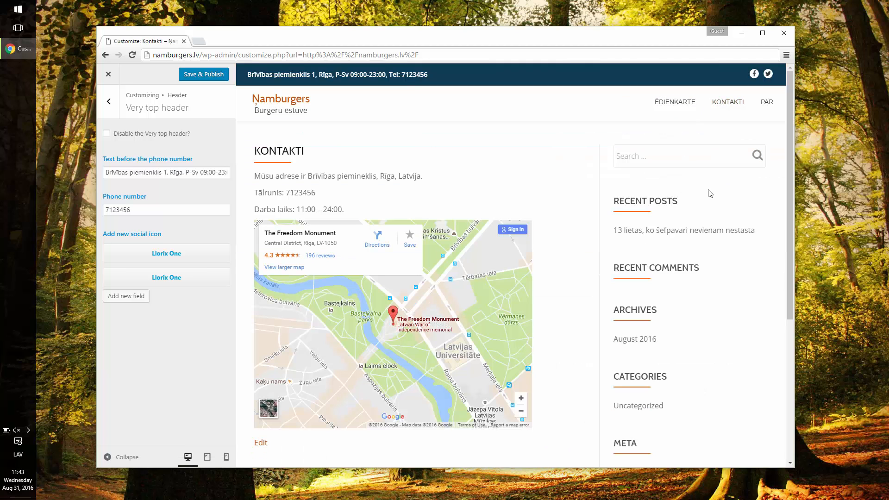
pyautogui.click(108, 102)
pyautogui.click(109, 104)
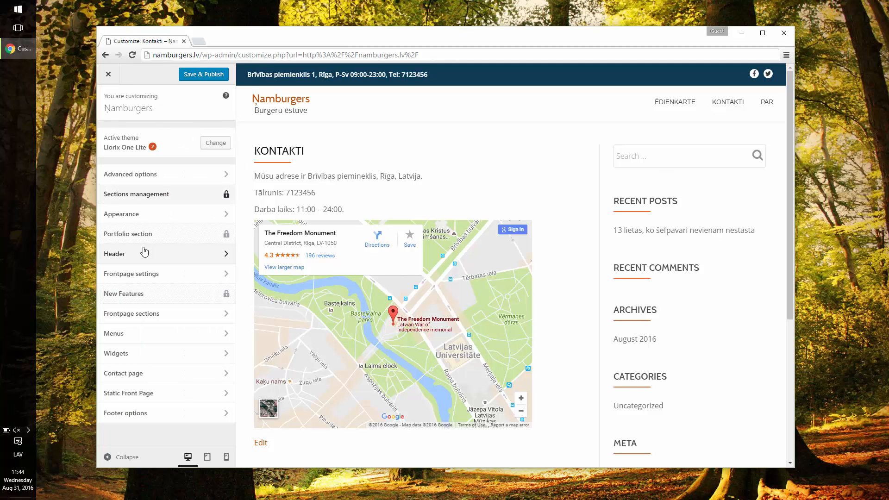
pyautogui.click(147, 355)
pyautogui.click(184, 145)
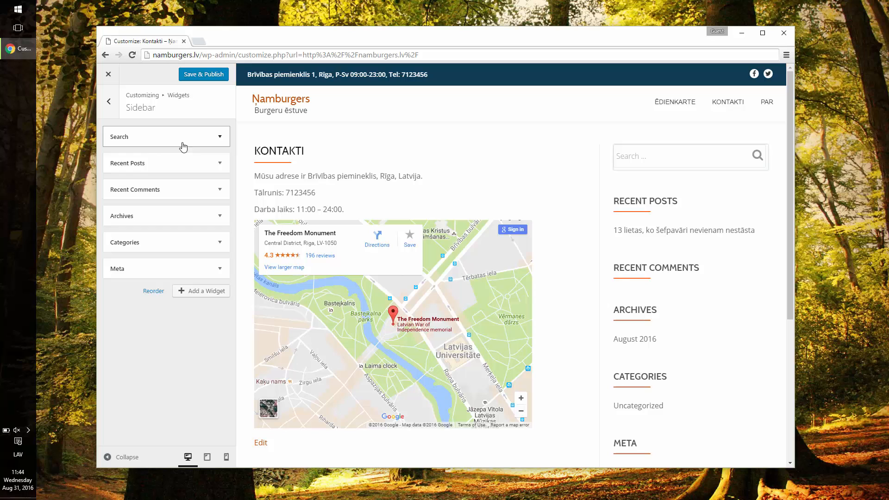
pyautogui.click(220, 137)
pyautogui.click(119, 185)
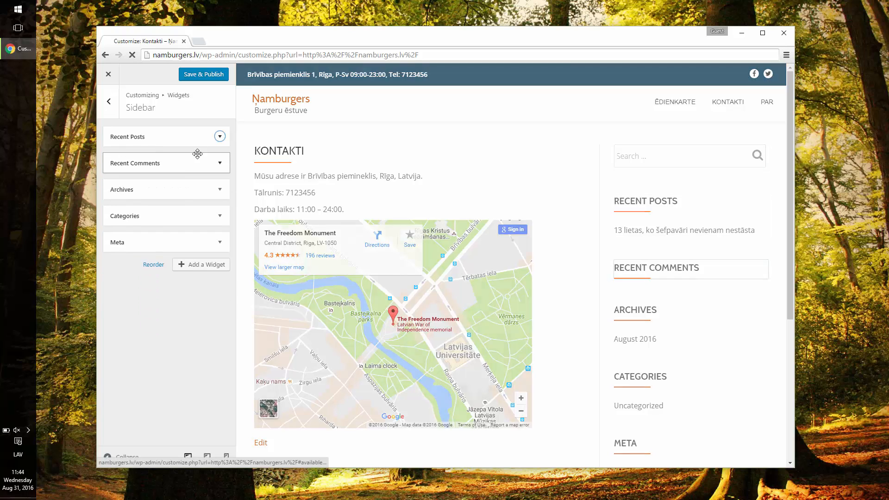
pyautogui.click(220, 137)
pyautogui.click(113, 229)
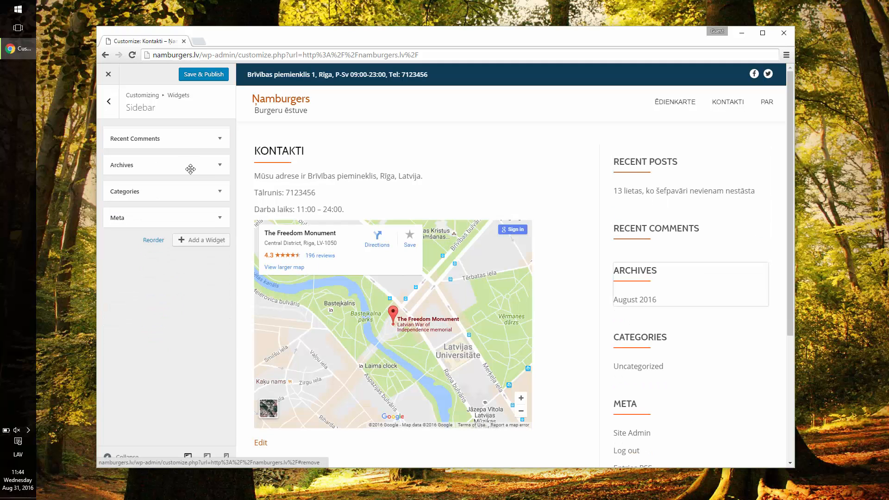
# Remove the Recent Comments, Archives, Categories and Meta widgets from the Sidebar widget area.
pyautogui.click(220, 137)
pyautogui.click(119, 213)
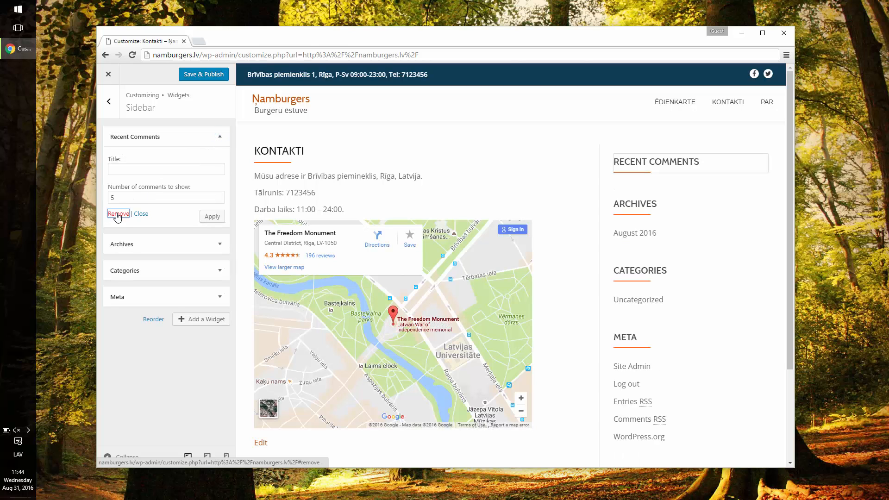
pyautogui.click(220, 138)
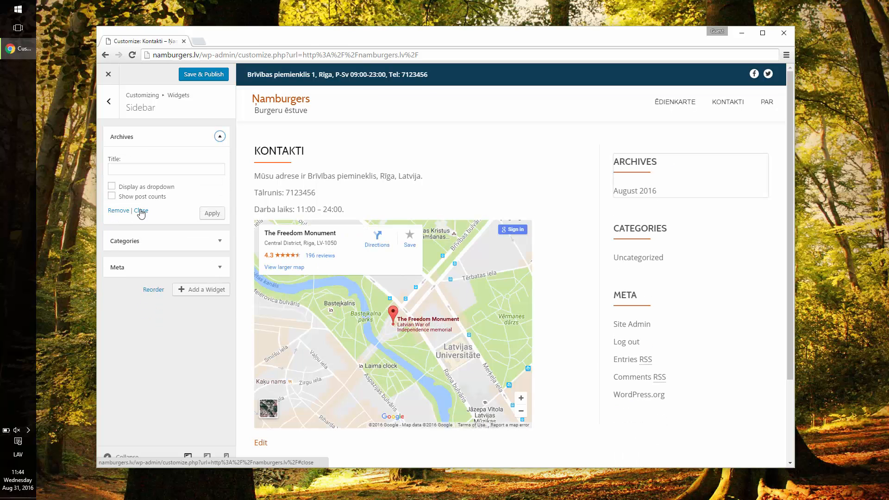
pyautogui.click(113, 207)
pyautogui.click(220, 136)
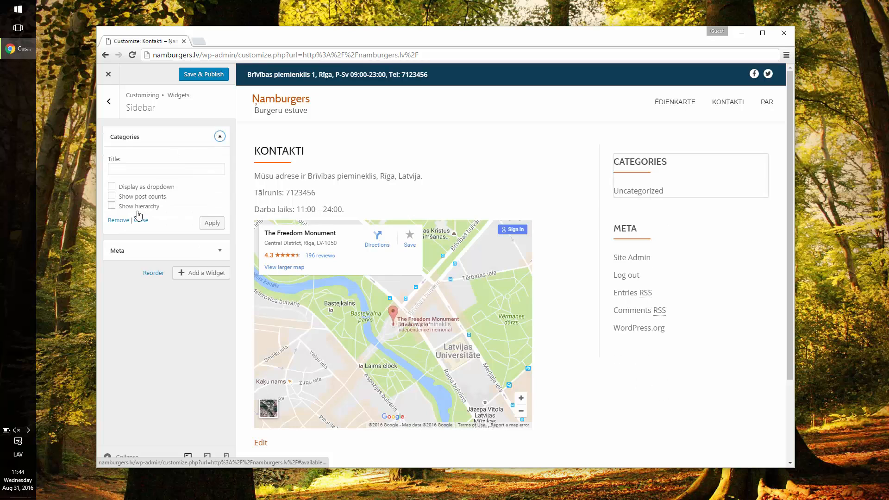
pyautogui.click(114, 221)
pyautogui.click(219, 136)
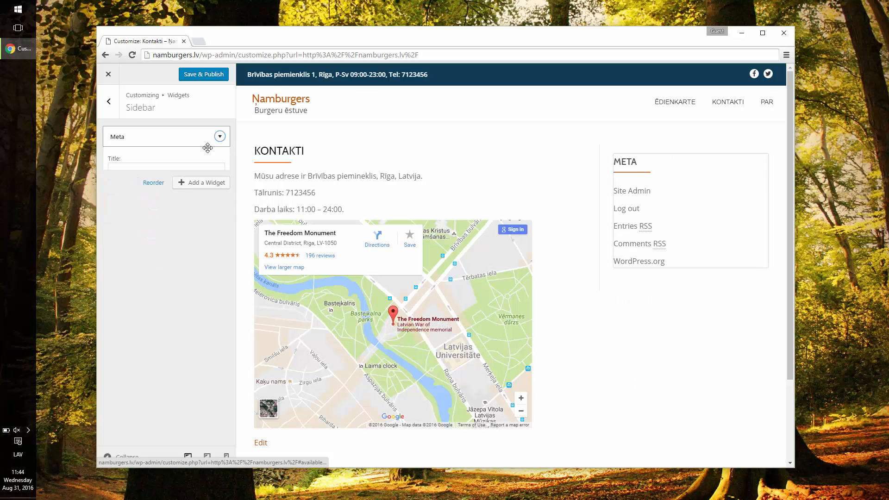
pyautogui.click(114, 184)
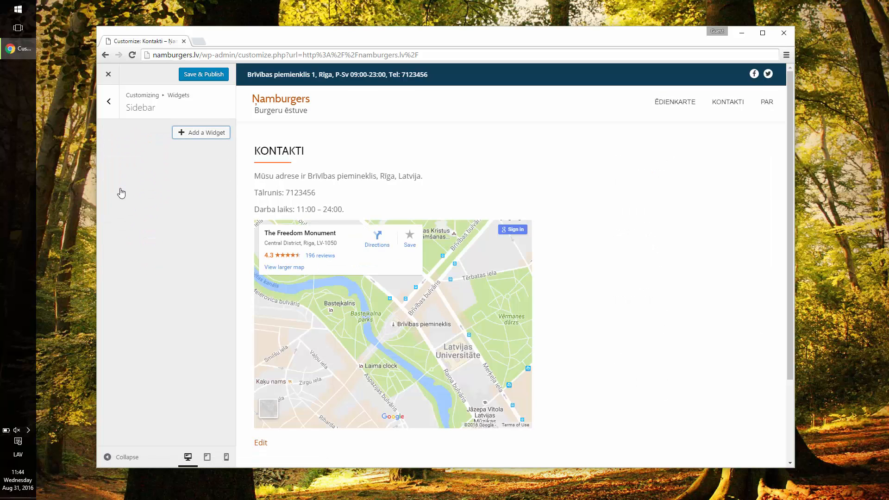
pyautogui.scroll(-3, 546, 179)
pyautogui.scroll(3, 543, 177)
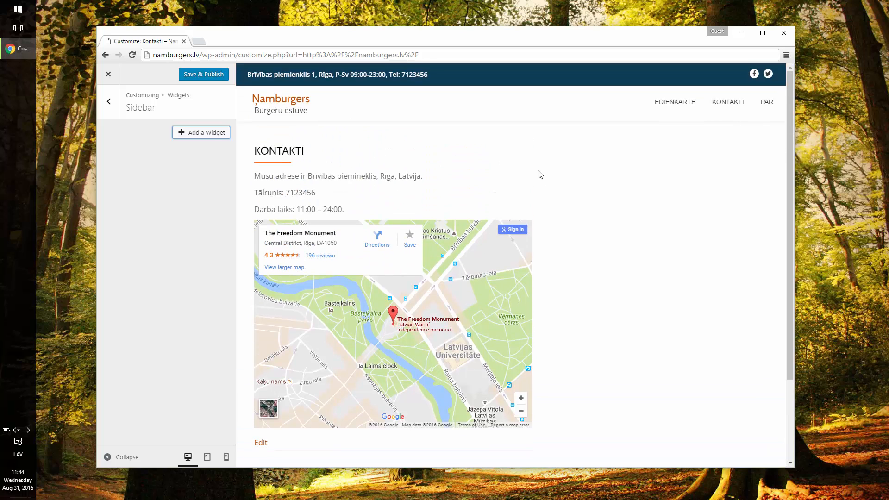
# Set the footer's copyright text to "Ņamburgers" followed by the restaurant's address.
pyautogui.click(111, 105)
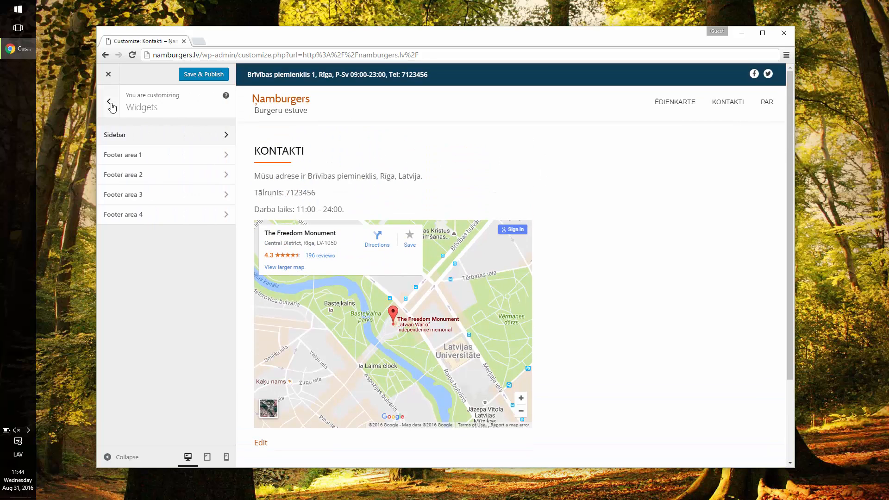
pyautogui.click(112, 107)
pyautogui.scroll(-1, 451, 251)
pyautogui.scroll(-3, 582, 391)
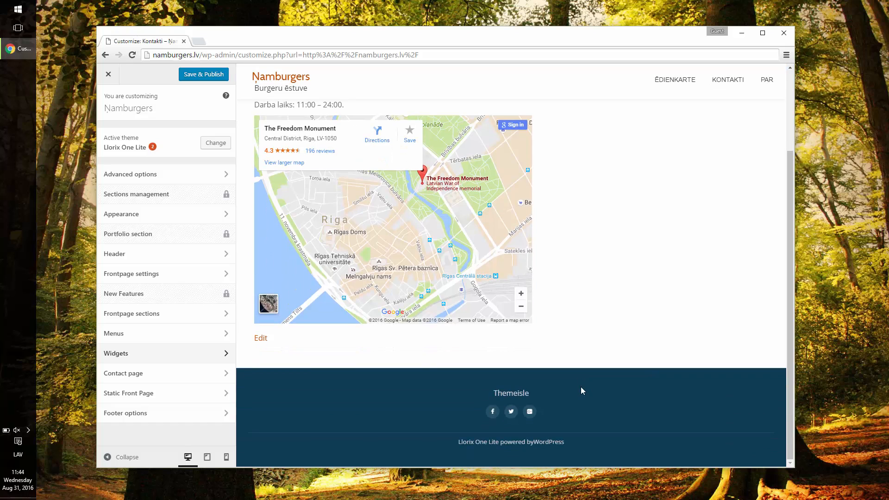
pyautogui.click(168, 412)
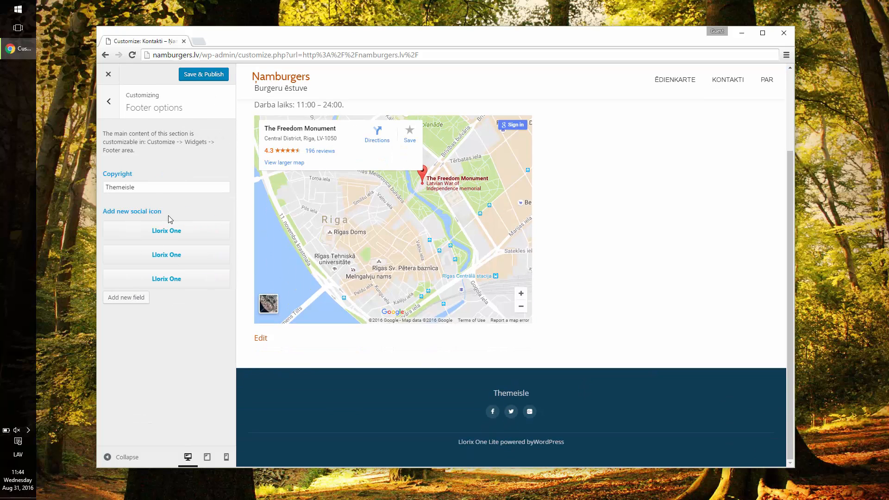
pyautogui.click(169, 187)
pyautogui.hotkey('ctrl', 'a')
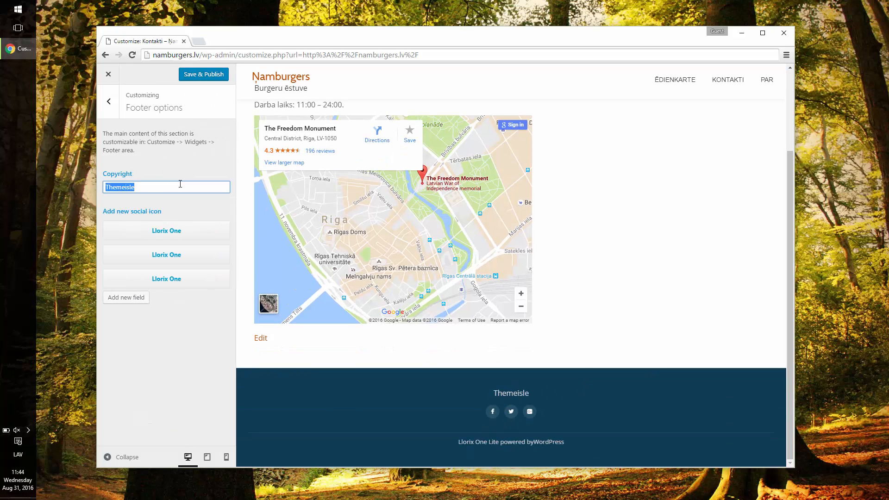
pyautogui.write('Namburgers, Brīvības piemineklis 1, Rīga')
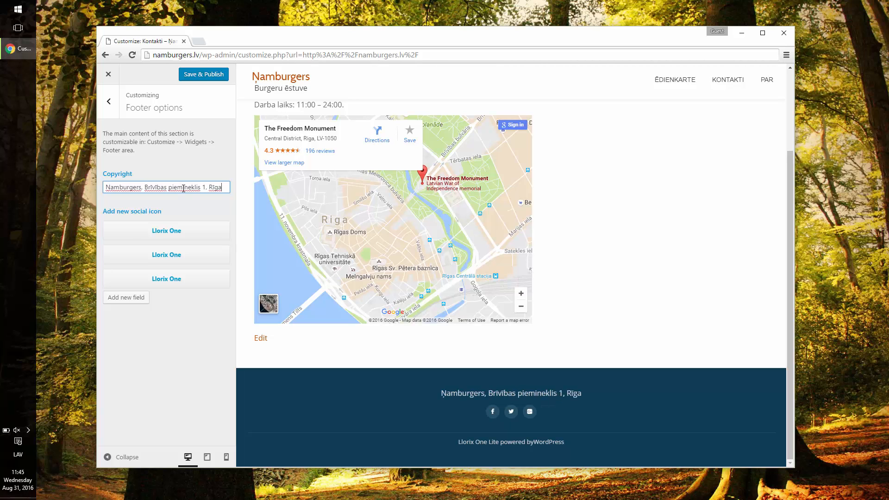
# Delete the Google Plus icon from the footer's social icons.
pyautogui.click(174, 279)
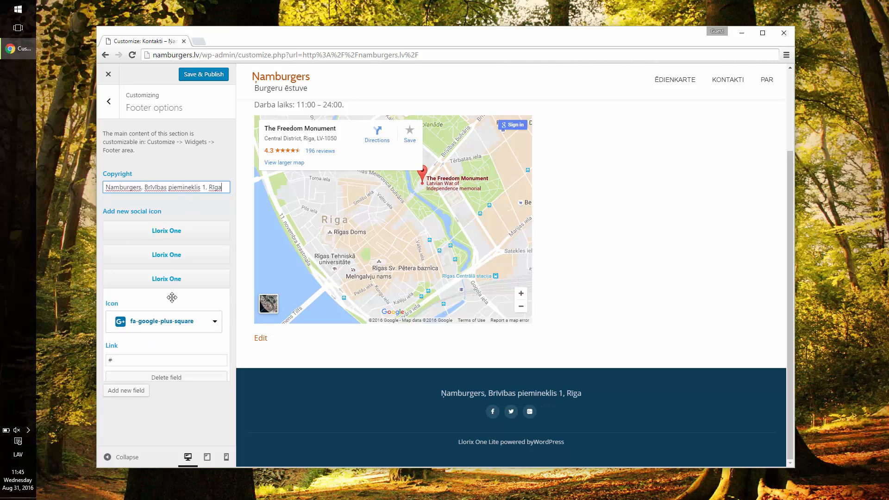
pyautogui.click(145, 379)
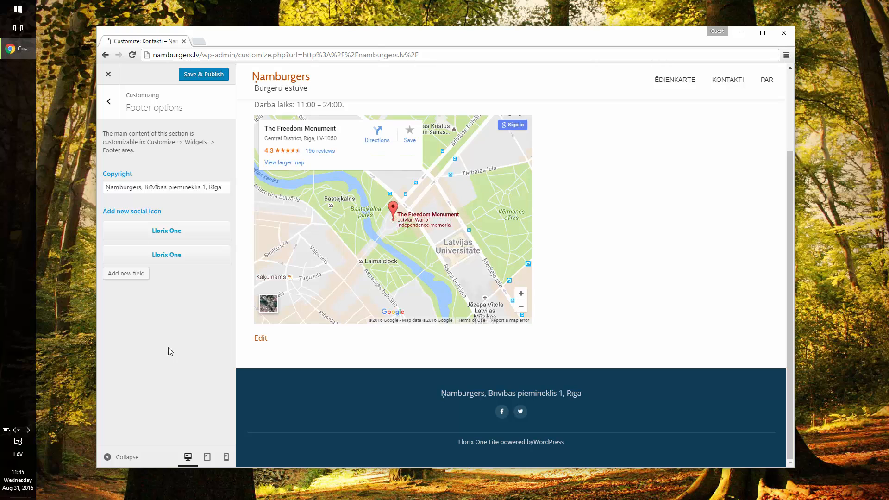
pyautogui.scroll(1, 297, 281)
pyautogui.scroll(3, 603, 234)
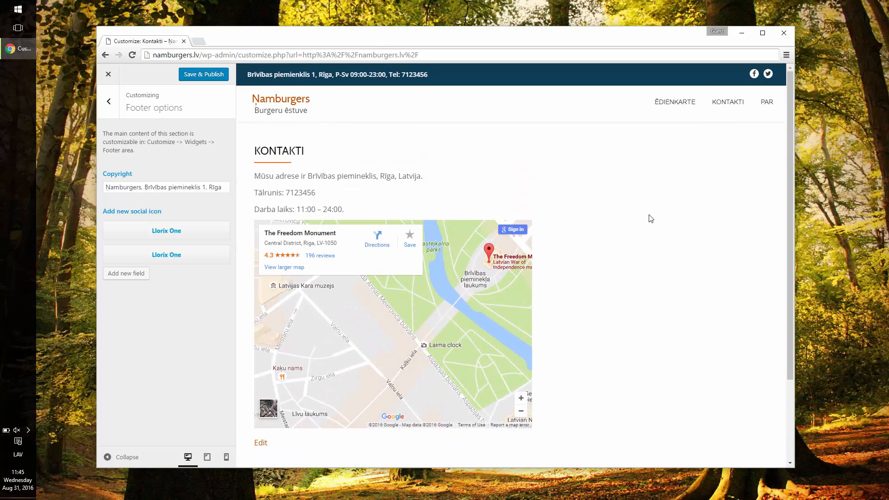
# Preview the Par page, save and publish the theme customizations, and close the customizer.
pyautogui.click(721, 106)
pyautogui.click(766, 103)
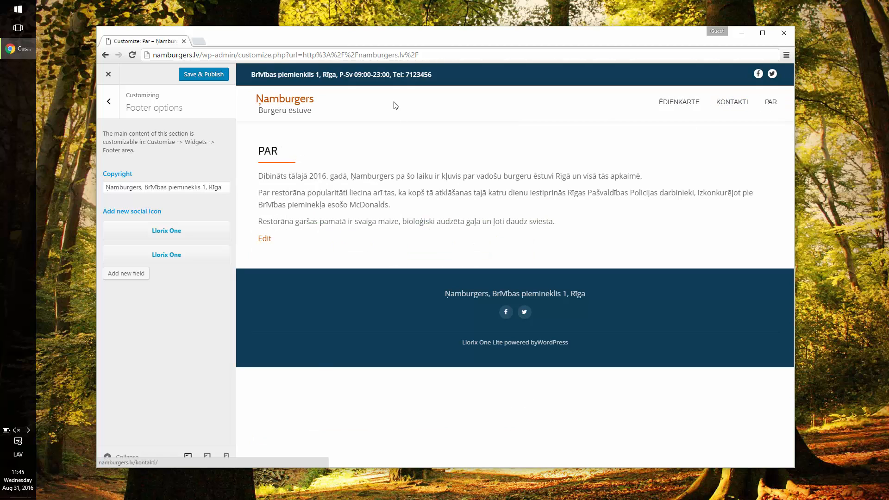
pyautogui.click(212, 76)
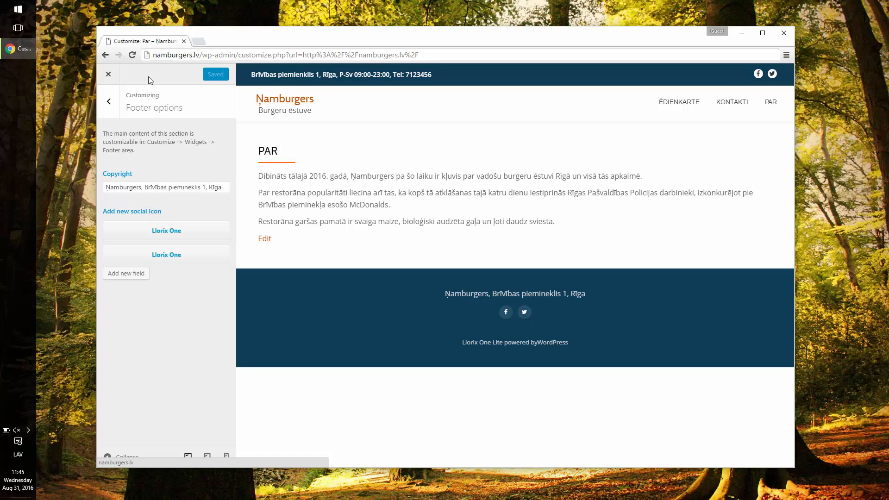
pyautogui.click(108, 74)
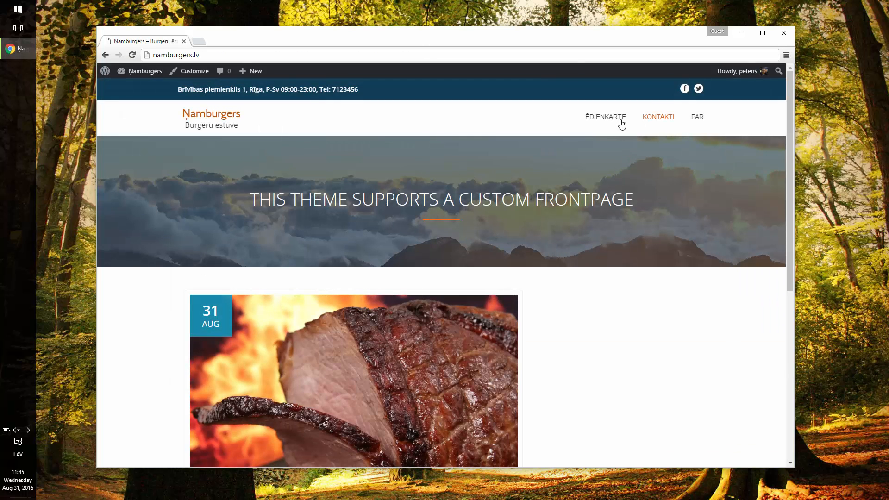
# Edit the Ēdienkarte page to add an extra blank line between the Jēra burgers and Zirga burgers entries, and update the page.
pyautogui.click(618, 122)
pyautogui.click(655, 119)
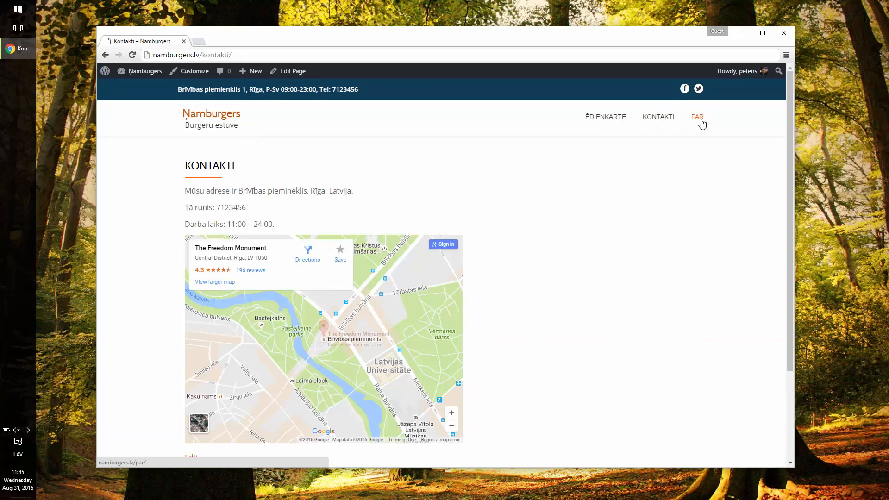
pyautogui.click(701, 124)
pyautogui.click(602, 123)
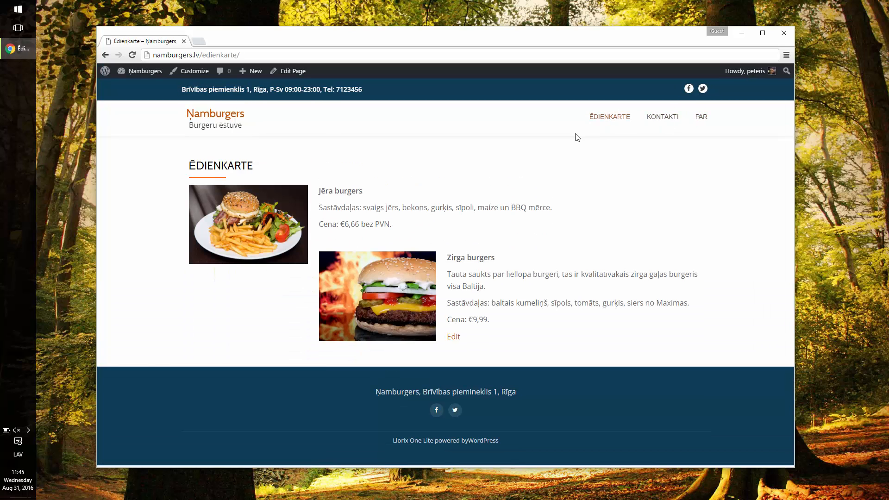
pyautogui.click(453, 337)
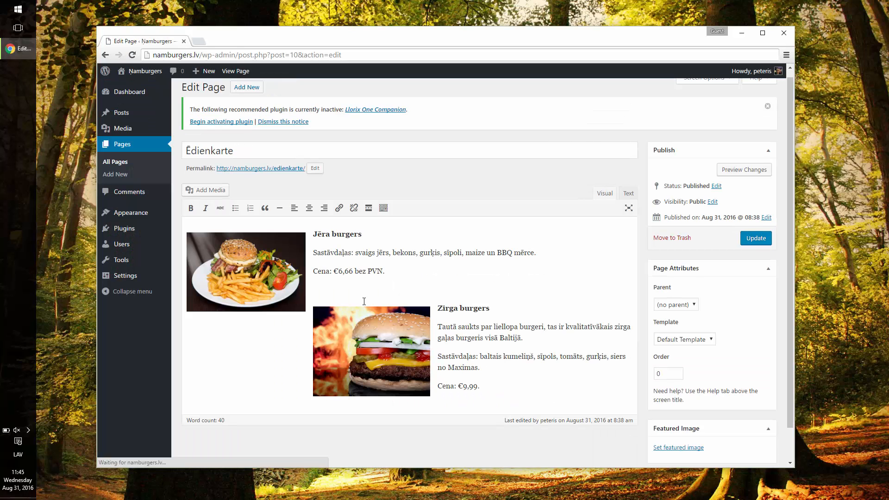
pyautogui.click(393, 295)
pyautogui.click(398, 291)
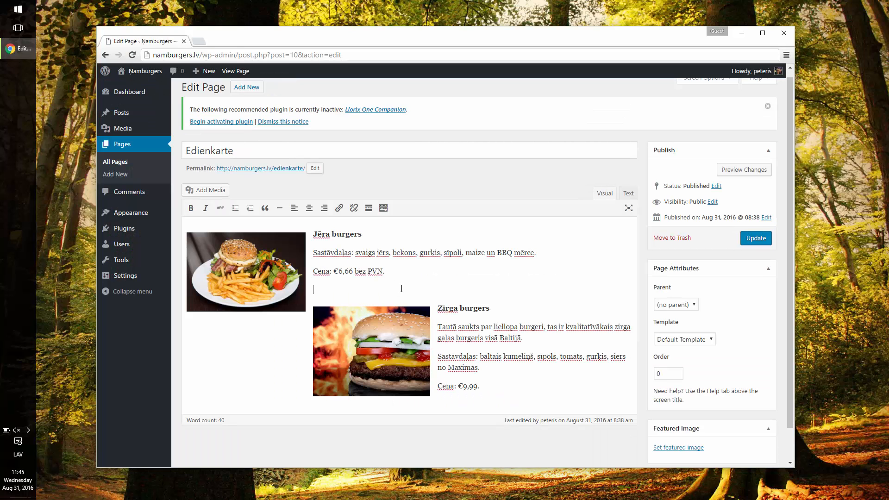
pyautogui.press('Return')
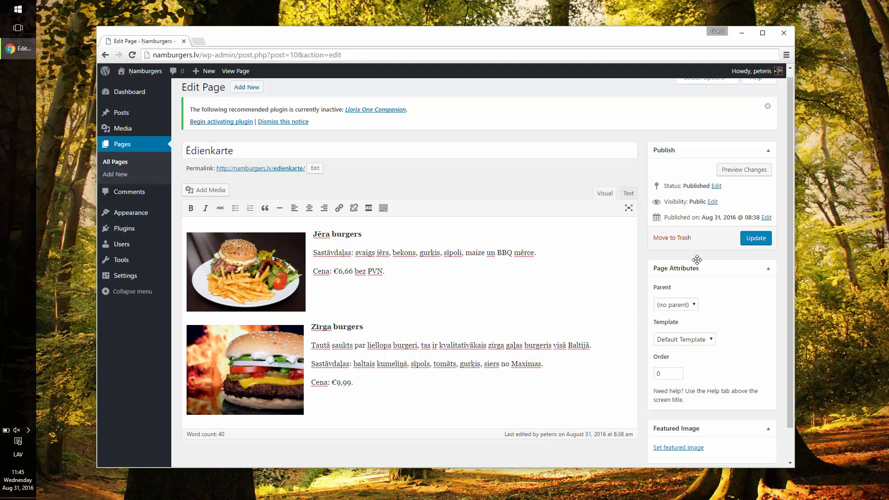
pyautogui.click(756, 238)
pyautogui.moveTo(286, 207); pyautogui.dragTo(288, 160)
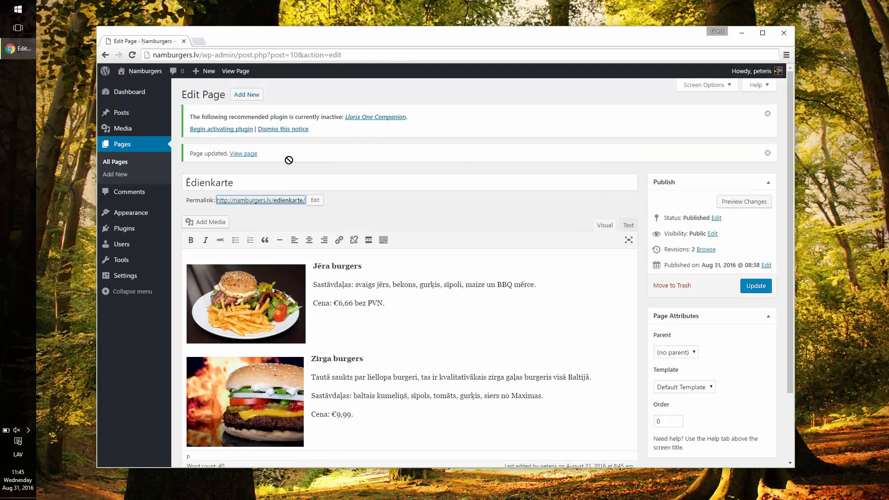
# Activate the recommended Llorix One Companion plugin and review the live site's homepage and its Kontakti, Ēdienkarte and Par pages.
pyautogui.click(236, 131)
pyautogui.click(219, 170)
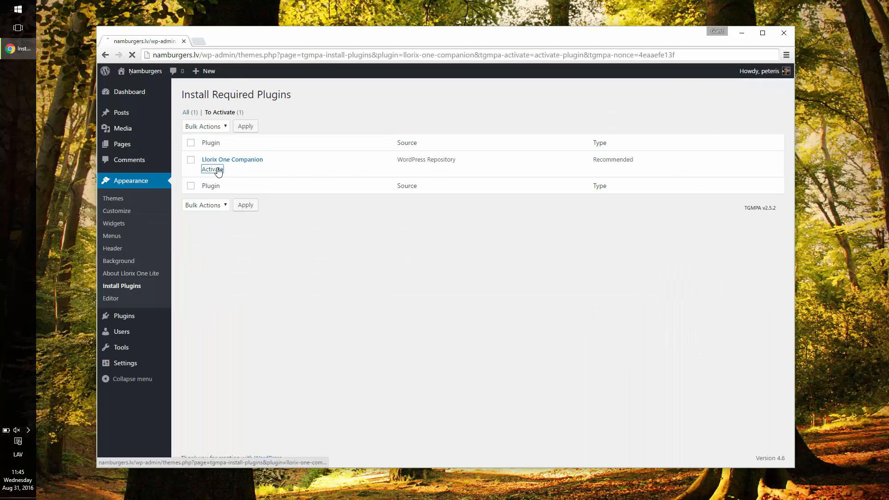
pyautogui.click(145, 71)
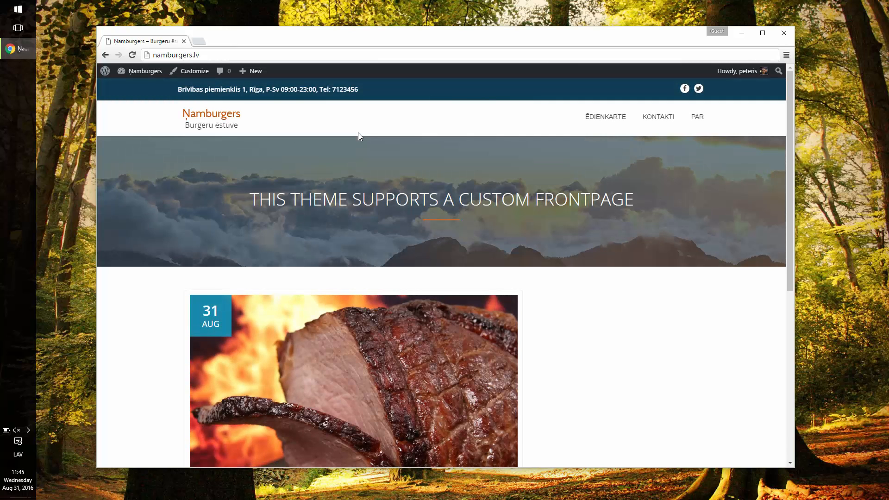
pyautogui.click(655, 123)
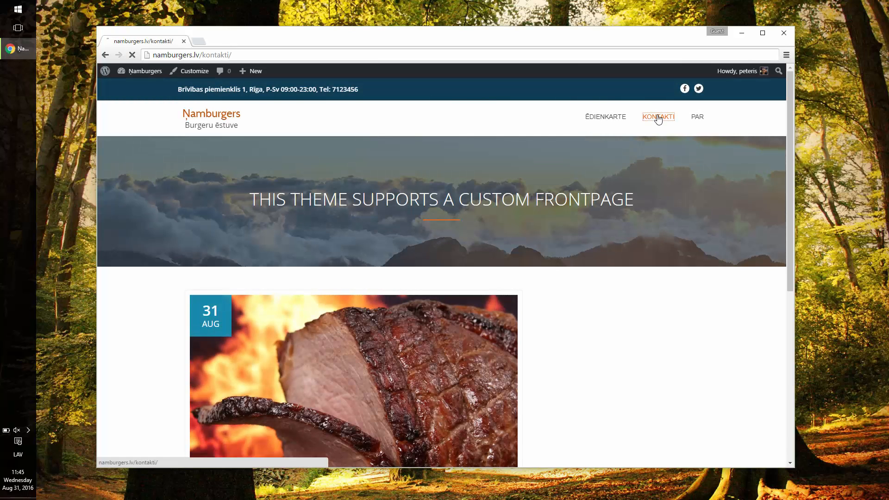
pyautogui.click(614, 116)
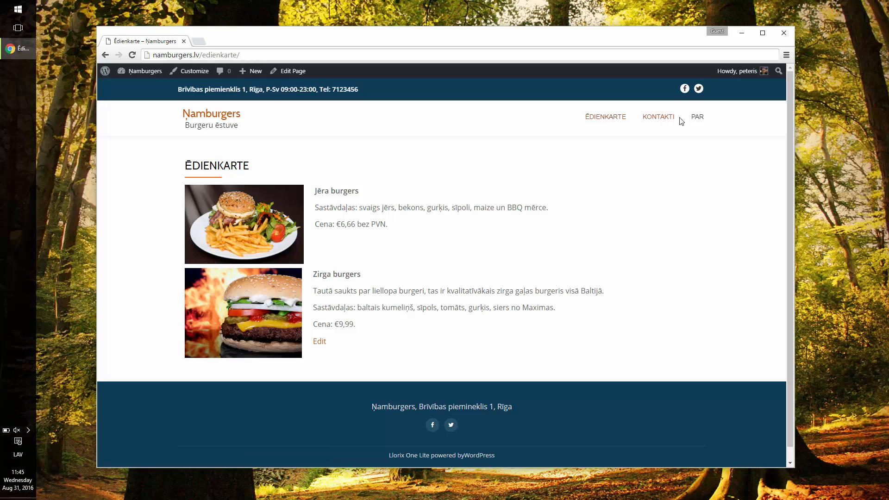
pyautogui.click(692, 119)
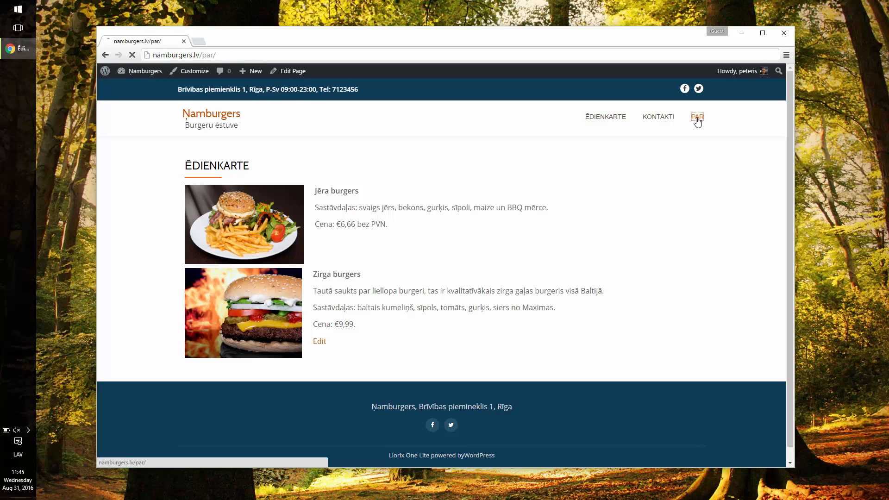
pyautogui.click(244, 122)
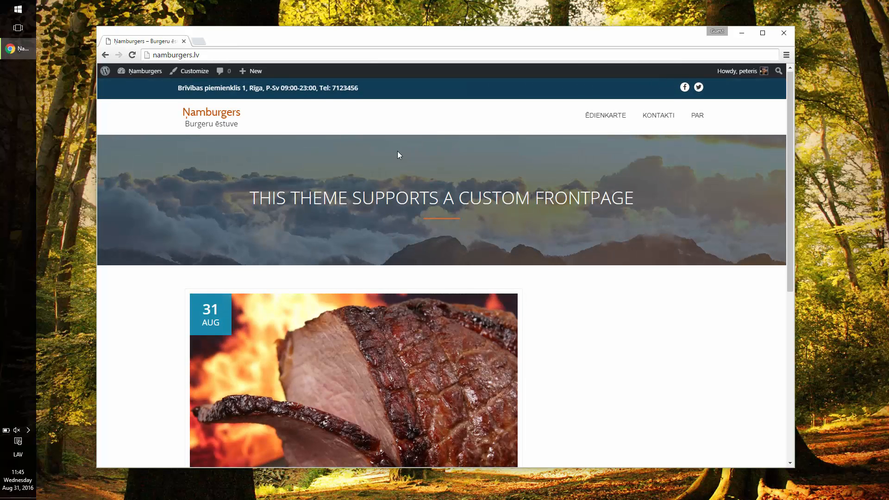
# Add a new page to the site with the title "Sākumlapa".
pyautogui.scroll(-6, 399, 154)
pyautogui.scroll(5, 398, 154)
pyautogui.scroll(1, 398, 154)
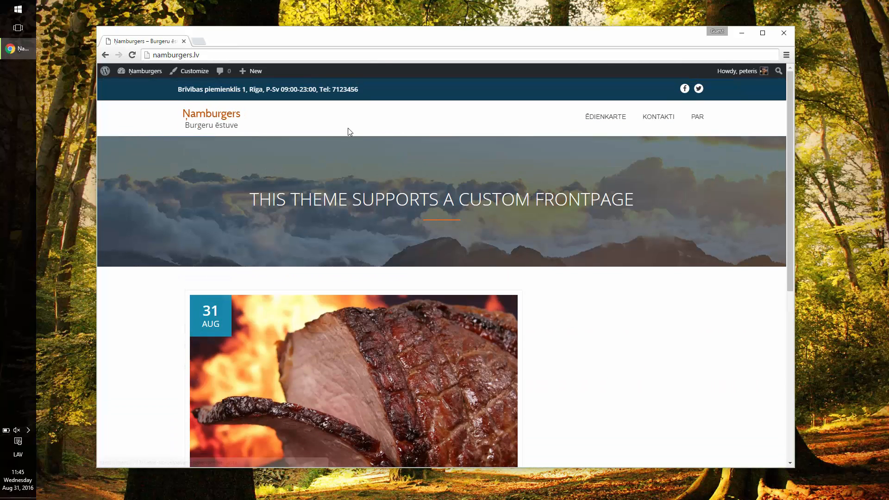
pyautogui.click(155, 73)
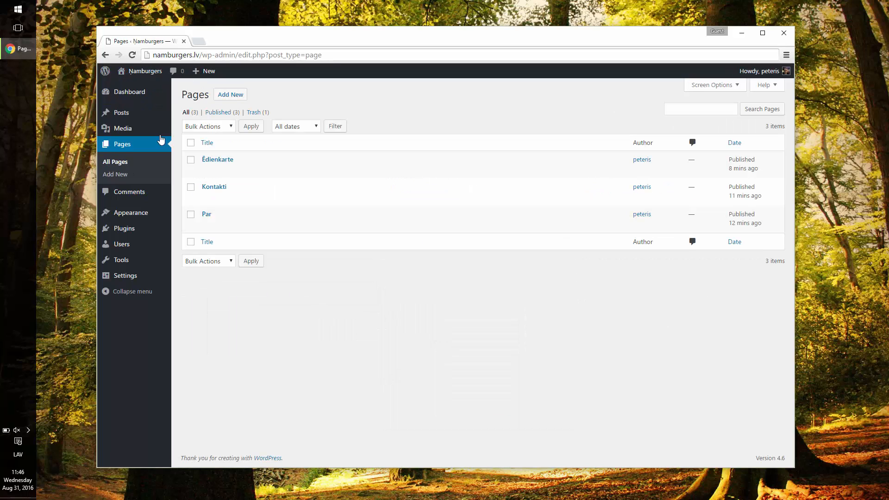
pyautogui.click(230, 95)
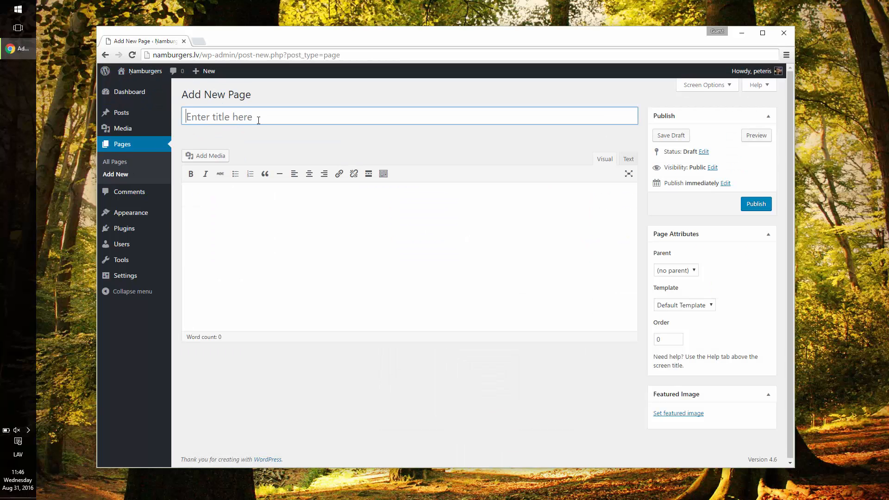
pyautogui.write('Sākumlapa')
# Retitle the new page "Sākums" and change its permalink slug to "sakums".
pyautogui.click(287, 131)
pyautogui.click(318, 136)
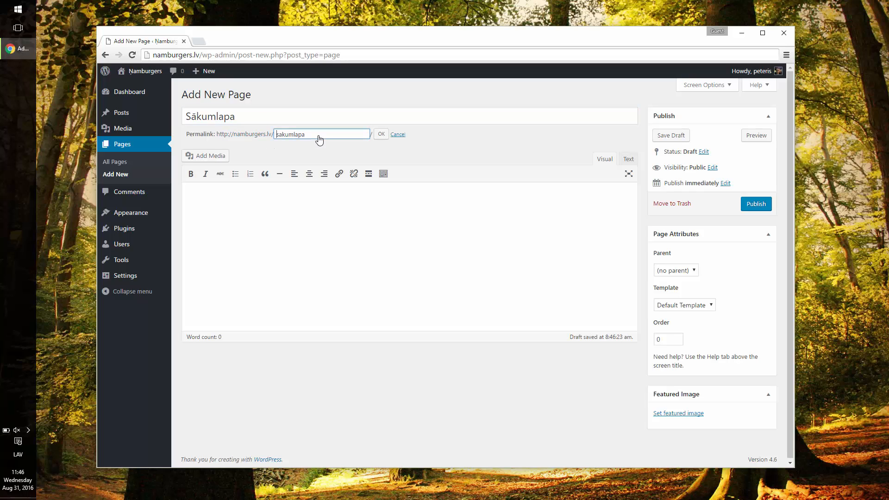
pyautogui.doubleClick(319, 135)
pyautogui.click(303, 116)
pyautogui.doubleClick(304, 116)
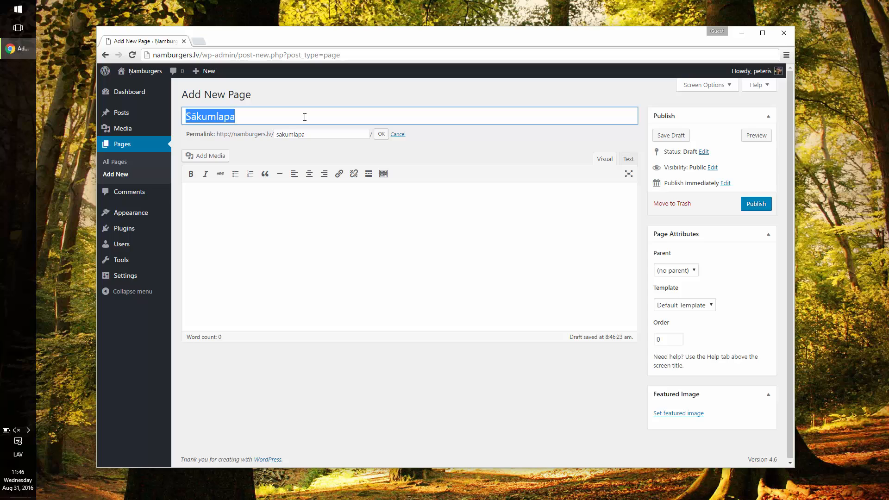
pyautogui.write('Sākums')
pyautogui.press('Tab')
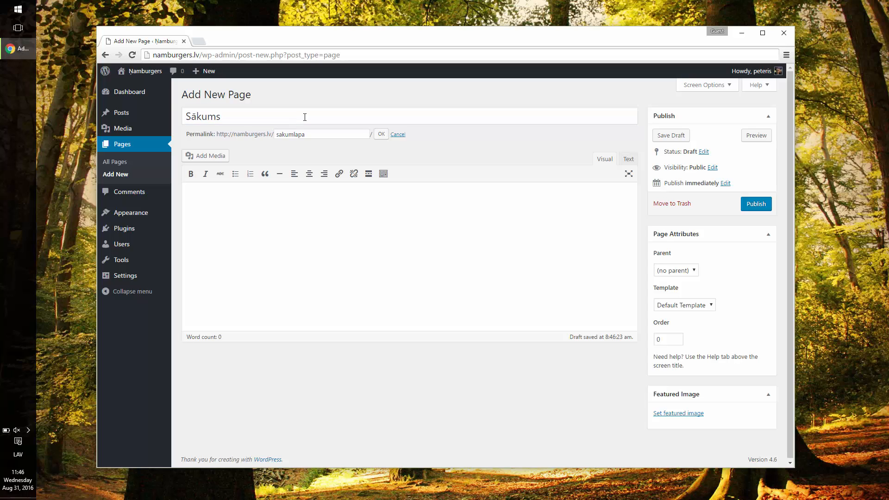
pyautogui.doubleClick(313, 135)
pyautogui.write('saku')
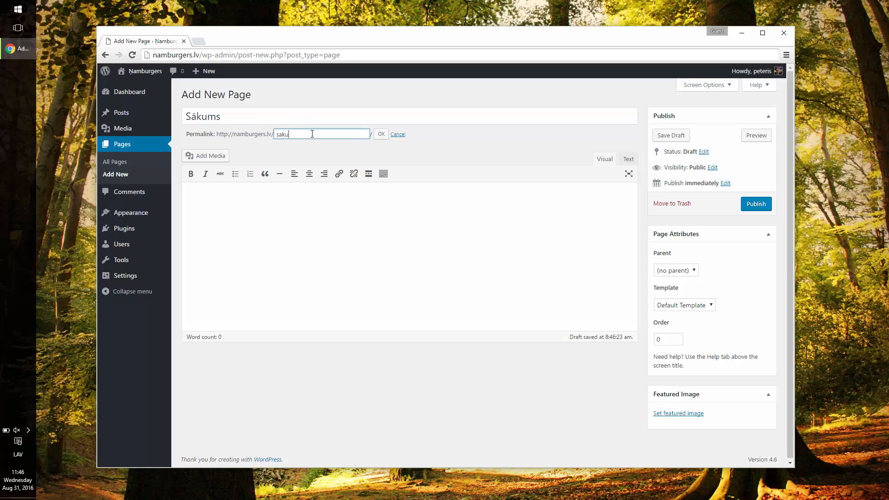
pyautogui.click(378, 135)
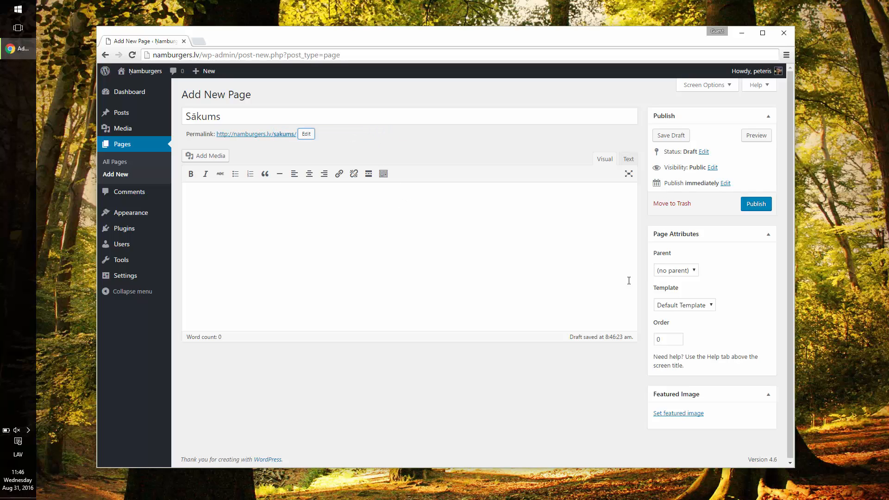
# Assign the Frontpage template to the Sākums page and publish it.
pyautogui.click(691, 305)
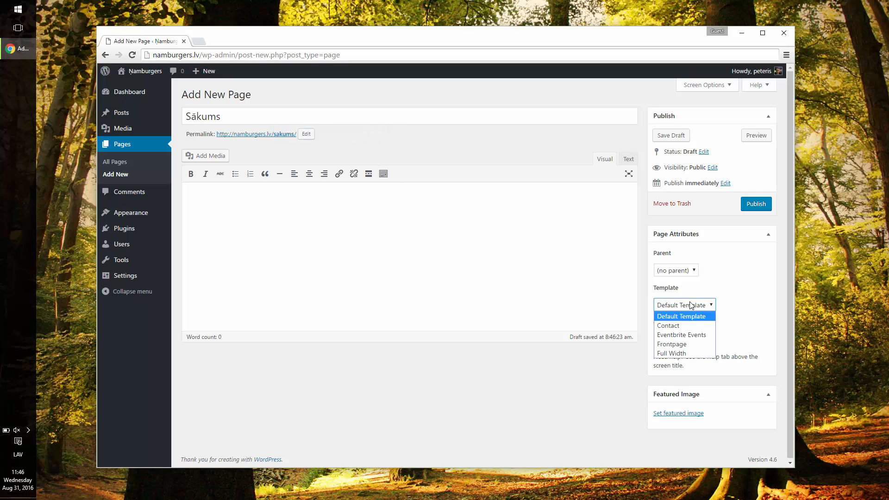
pyautogui.click(701, 343)
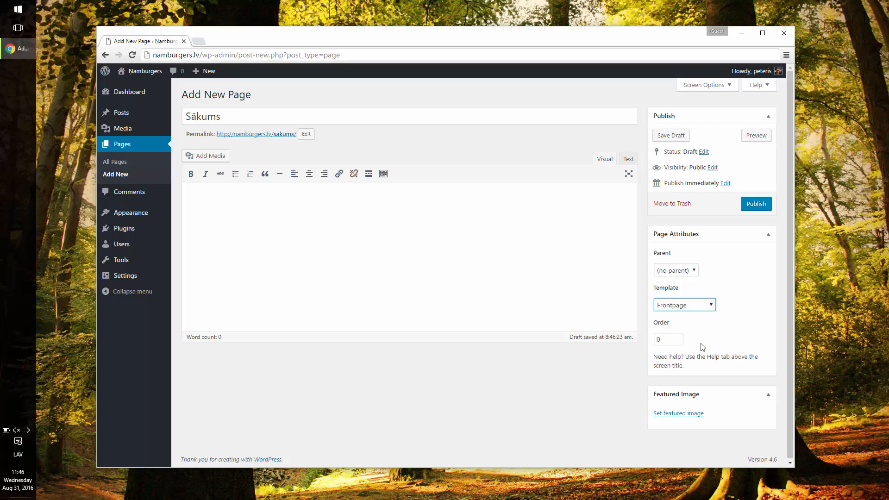
pyautogui.click(752, 205)
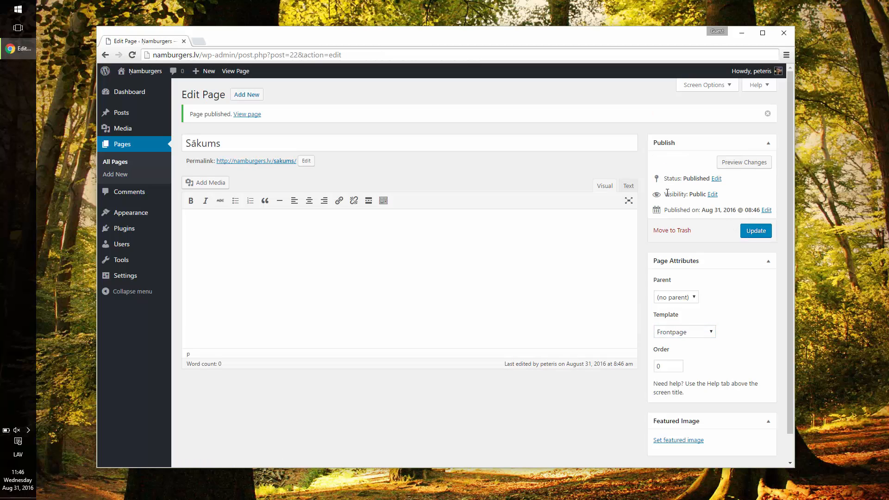
# View the published Sākums page from start to end and compare it with the site's current homepage.
pyautogui.click(284, 161)
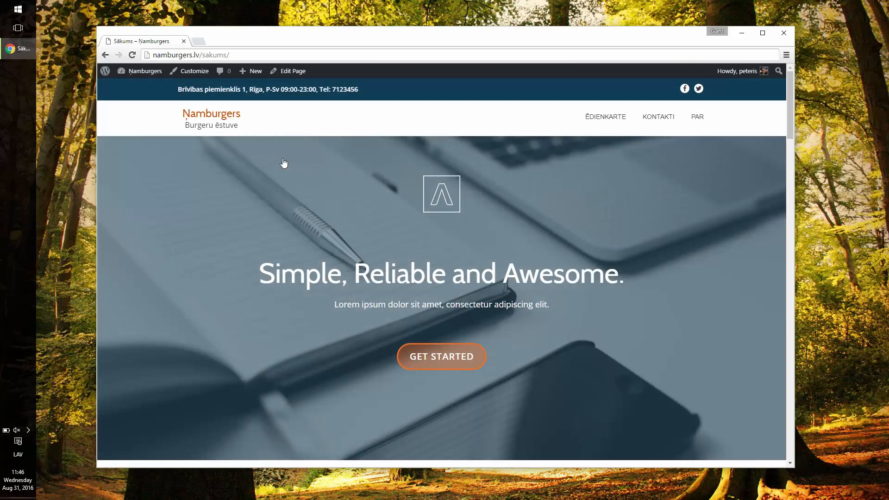
pyautogui.scroll(-15, 284, 163)
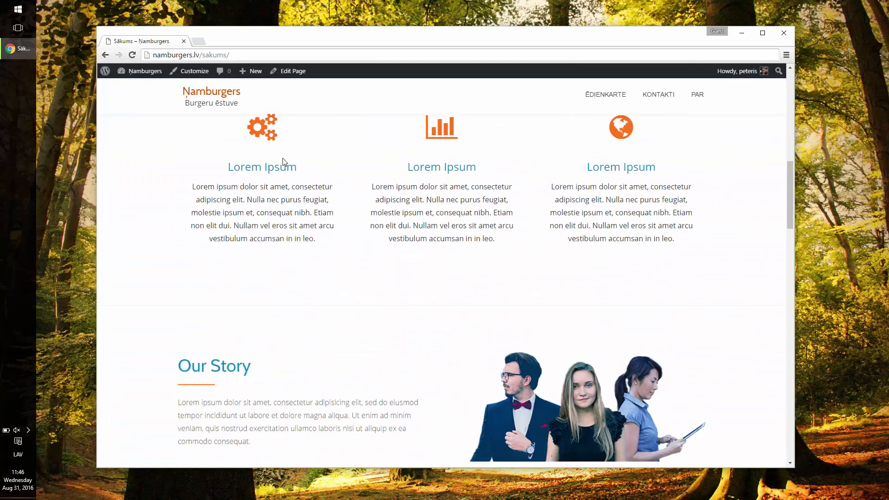
pyautogui.scroll(-15, 283, 158)
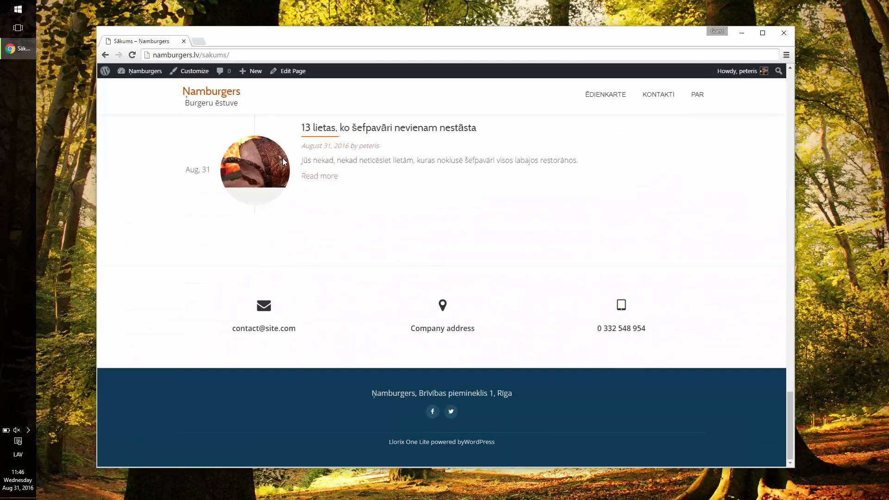
pyautogui.press('Home')
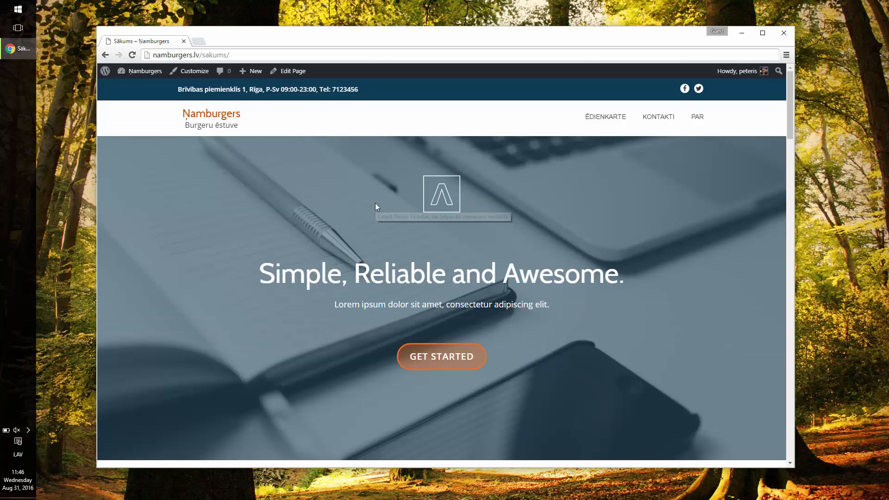
pyautogui.click(232, 122)
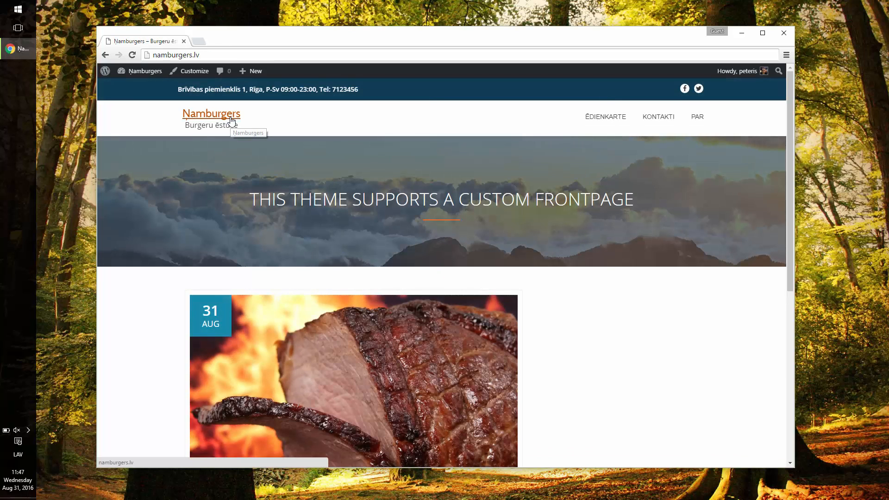
pyautogui.scroll(-7, 231, 121)
pyautogui.scroll(7, 231, 121)
# In the reading settings, make the static page Sākums the front page, set feed articles to Summary, and save.
pyautogui.click(144, 87)
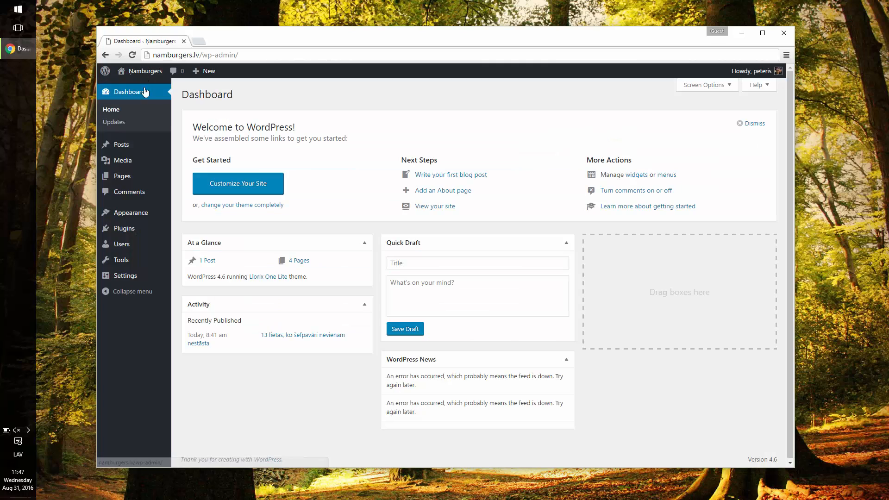
pyautogui.click(137, 273)
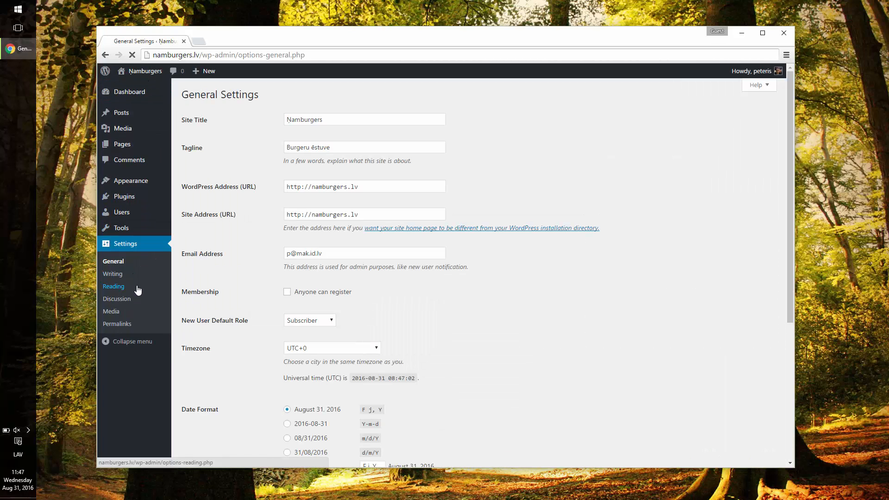
pyautogui.click(113, 286)
pyautogui.click(285, 139)
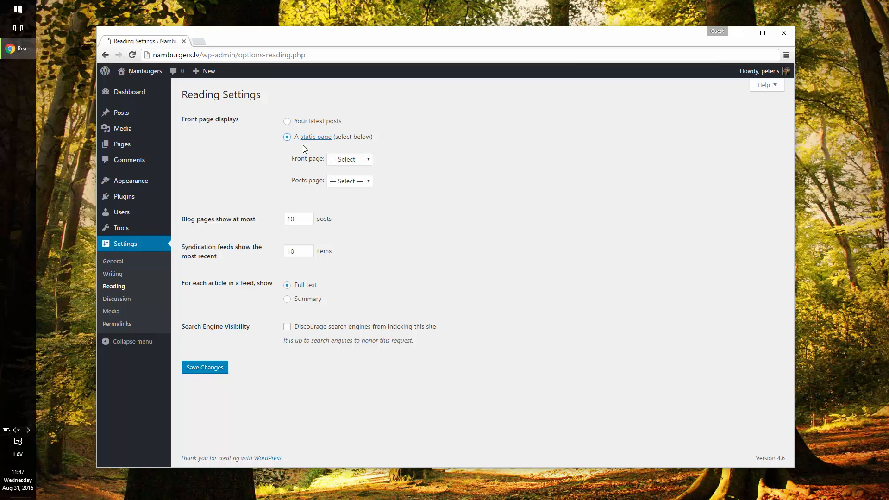
pyautogui.click(343, 159)
pyautogui.click(354, 207)
pyautogui.click(303, 300)
pyautogui.click(215, 367)
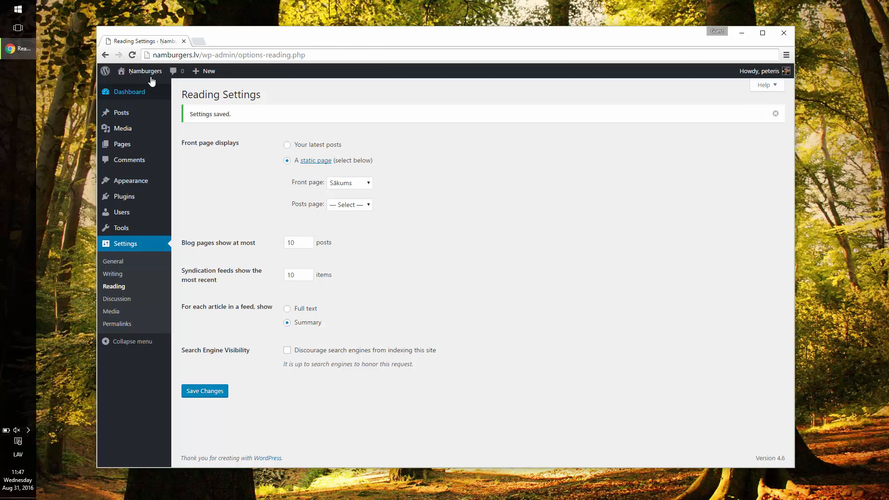
# Check the live site's homepage and the Par page.
pyautogui.click(134, 86)
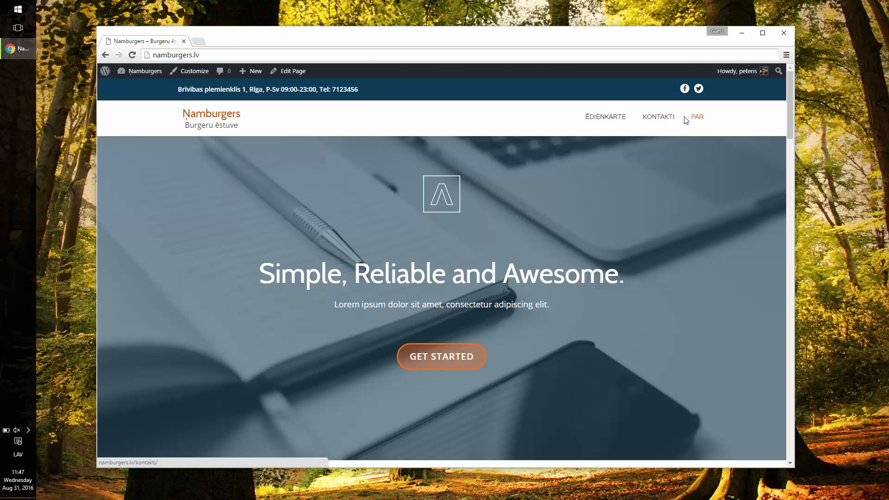
pyautogui.click(695, 119)
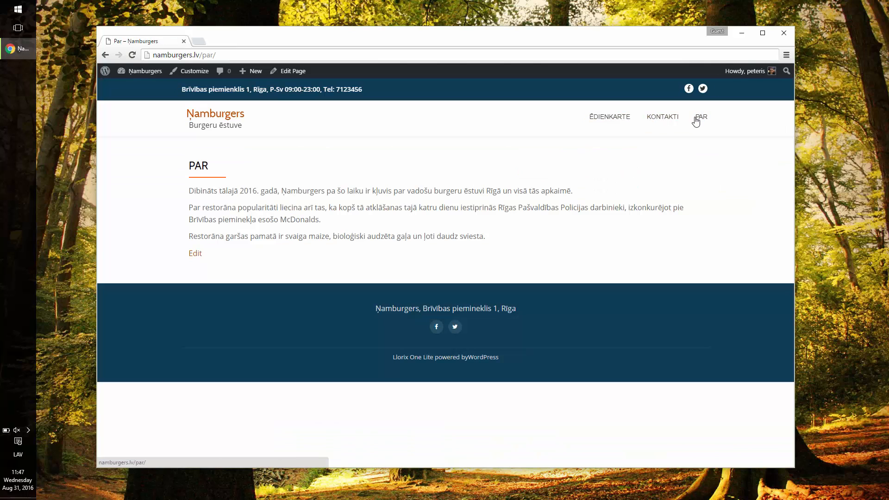
pyautogui.click(236, 115)
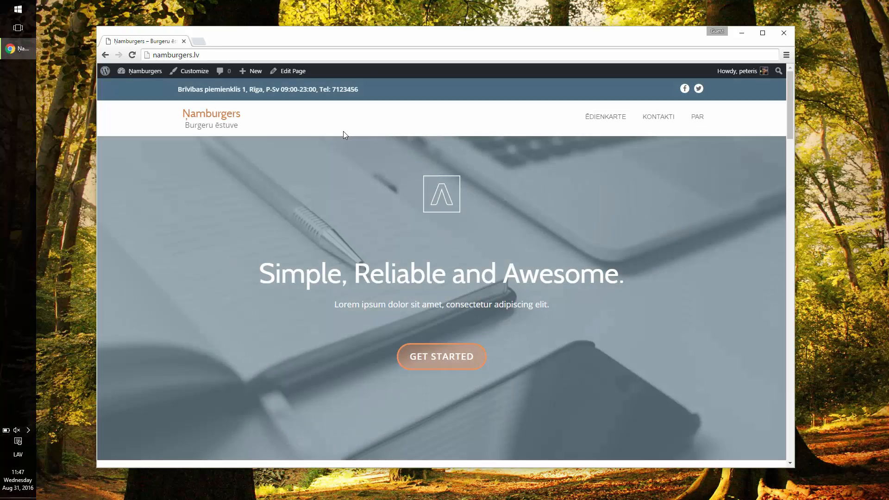
pyautogui.scroll(-9, 343, 132)
pyautogui.scroll(6, 344, 132)
pyautogui.scroll(3, 344, 132)
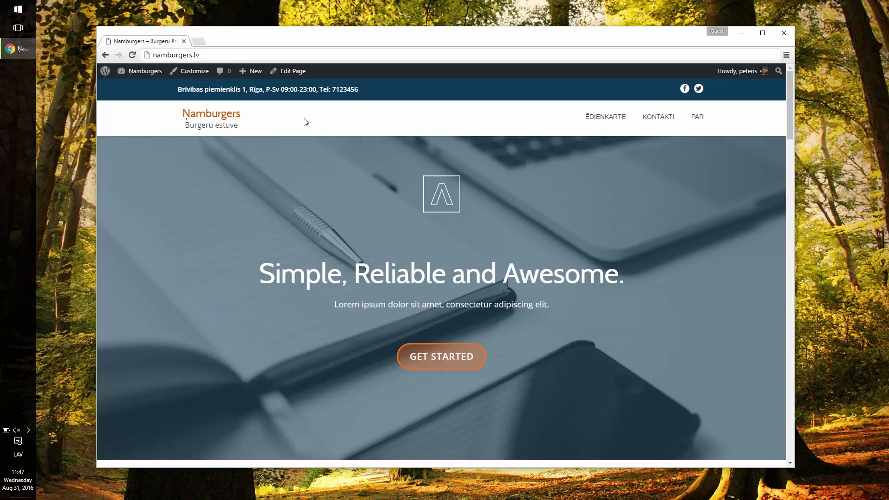
# Open the theme customizer and remove the header logo from the frontpage's Big title section.
pyautogui.click(192, 71)
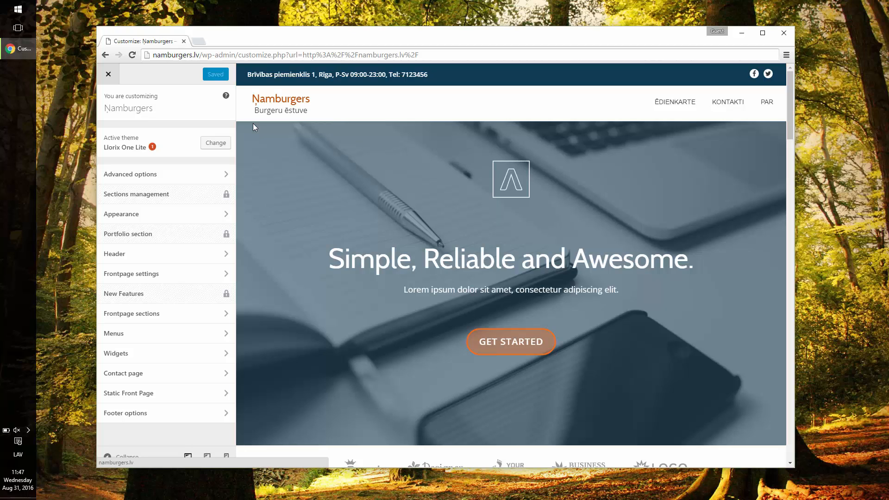
pyautogui.click(178, 313)
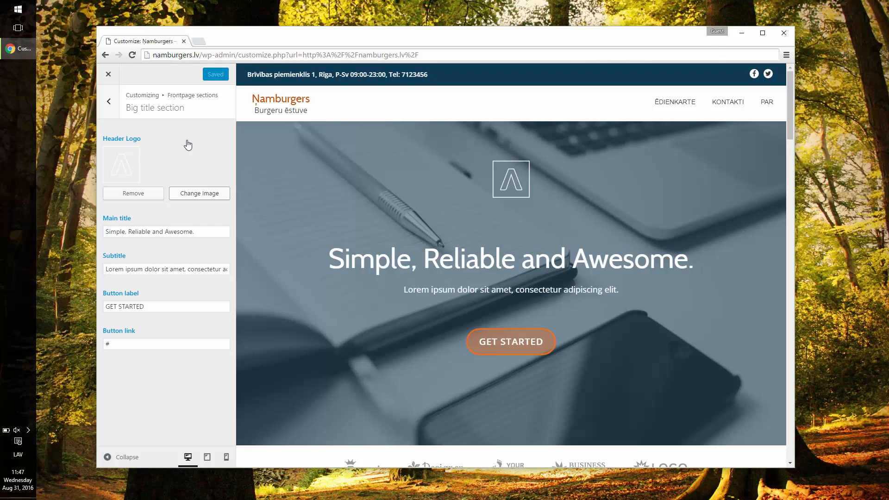
pyautogui.click(135, 192)
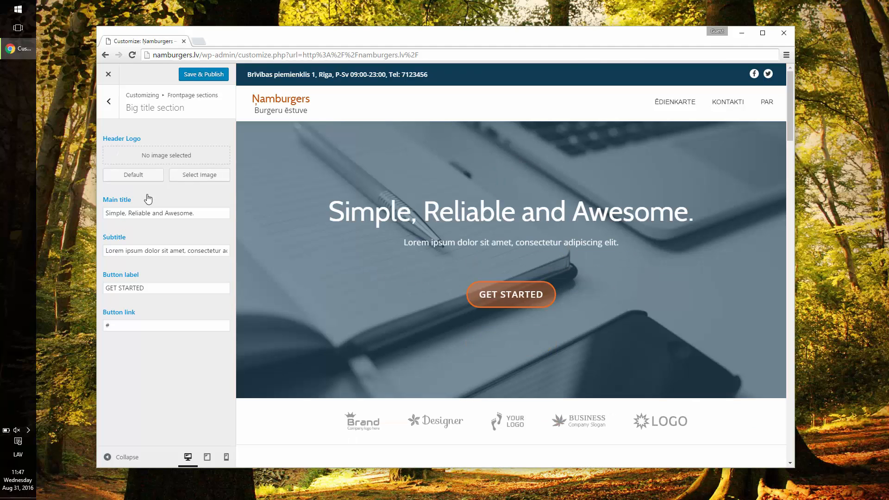
# Set the Big title section's main title to "Ņamburgers" and its subtitle to "Neaizmirstama bauda".
pyautogui.tripleClick(156, 209)
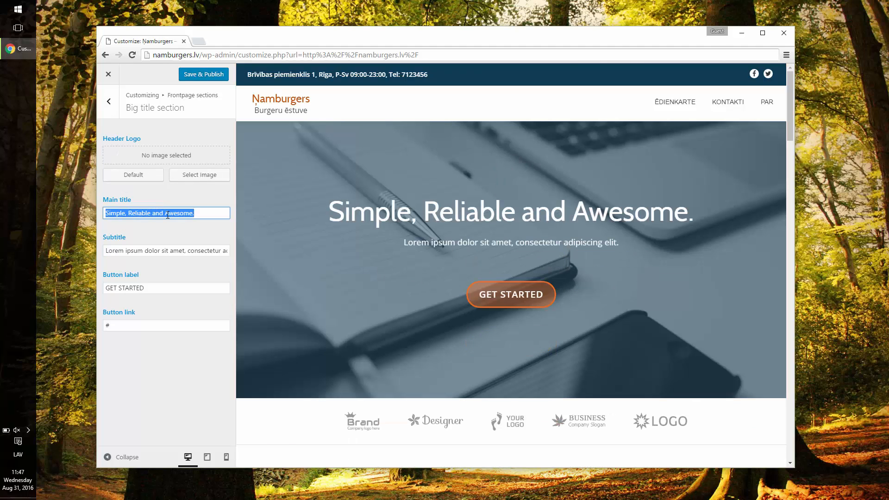
pyautogui.write('Ņamburgers')
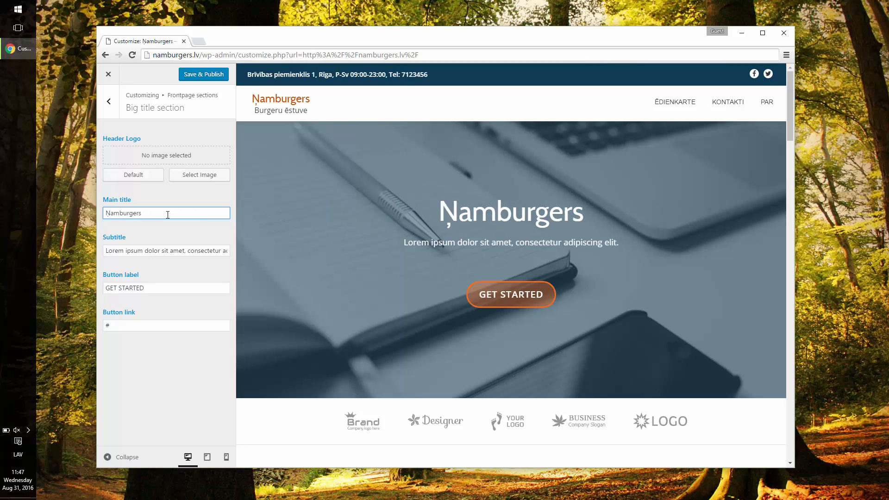
pyautogui.tripleClick(181, 250)
pyautogui.write('Neaizmirs')
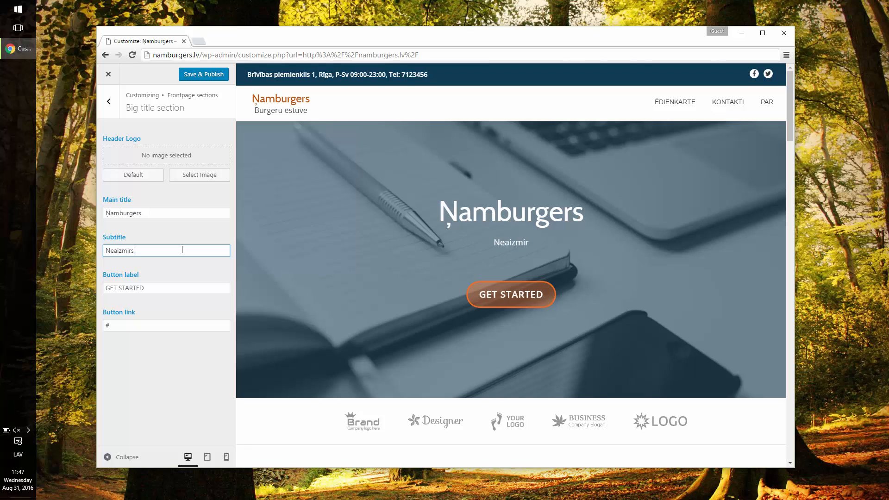
pyautogui.write('tama bauda')
# Set the Big title section's button label to "Vēlos izbaudīt" and return to the list of frontpage sections.
pyautogui.press('Tab')
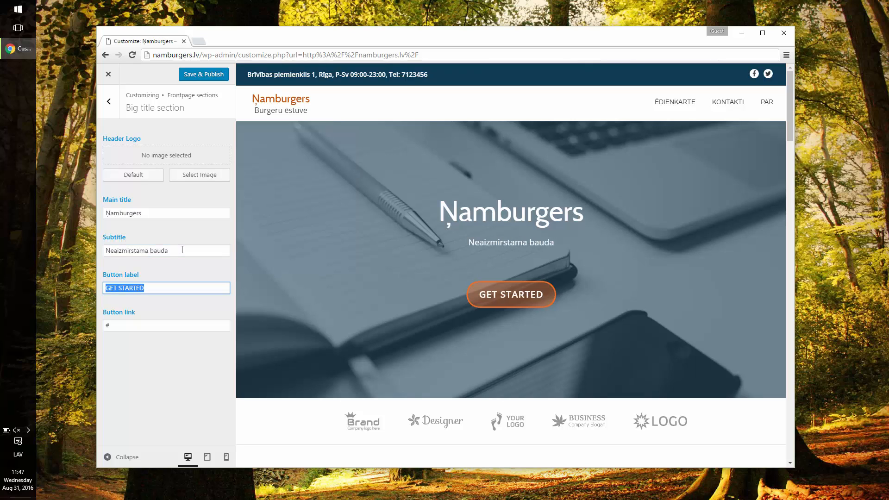
pyautogui.write('Vēlos ')
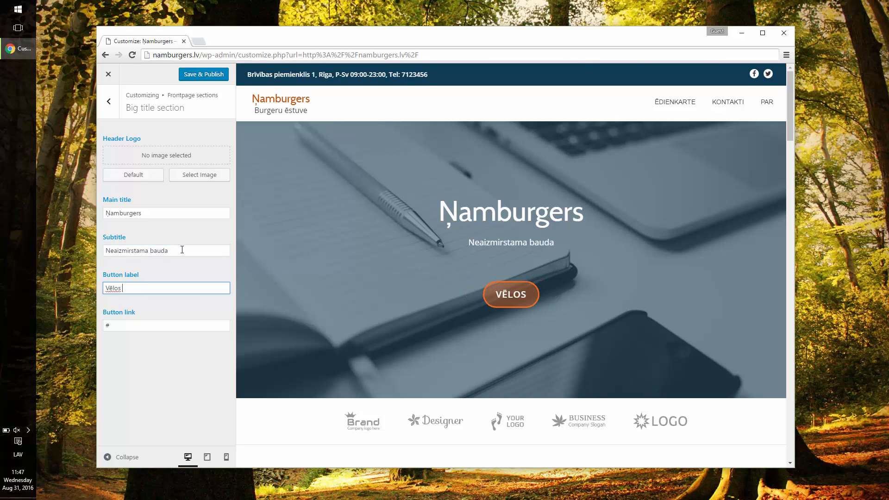
pyautogui.write('izbaudīt')
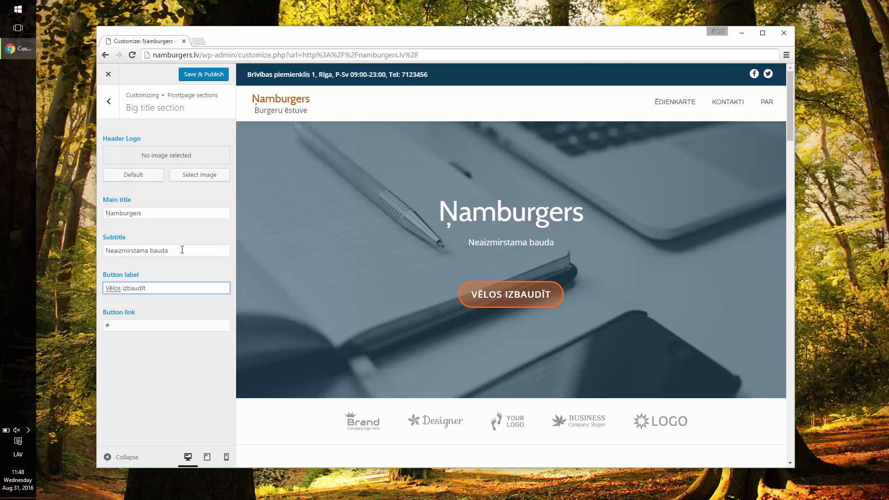
pyautogui.click(208, 319)
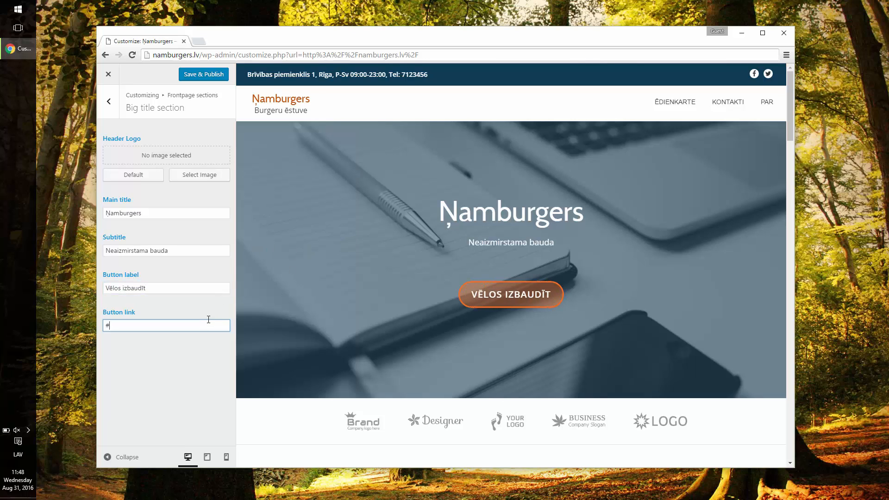
pyautogui.click(108, 101)
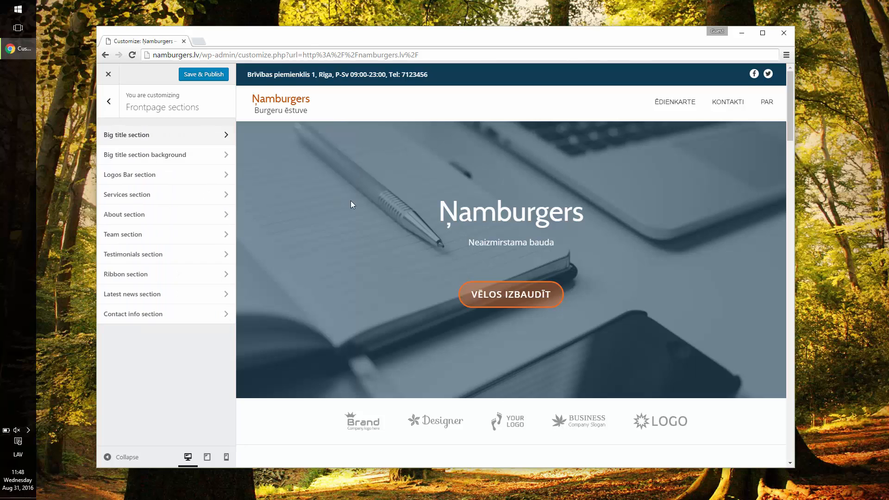
# Upload burger-500054_1920.jpg from the burgers folder as a new image for the Big title section background.
pyautogui.click(133, 155)
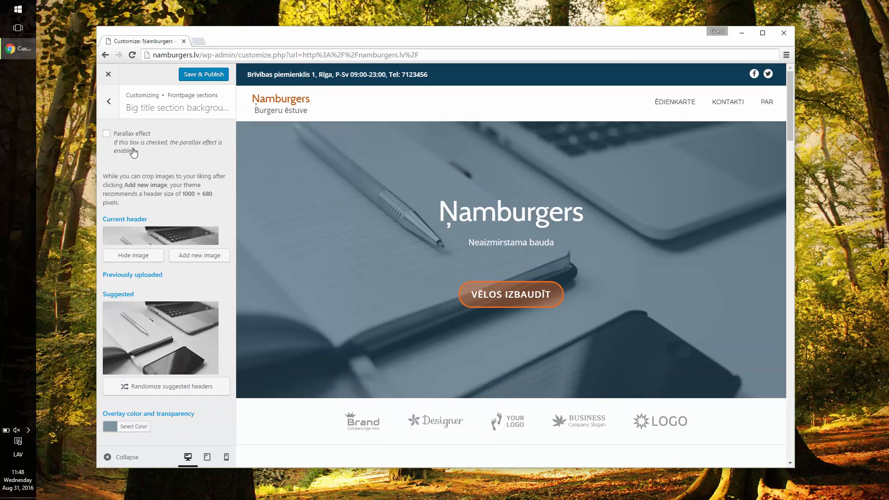
pyautogui.click(188, 262)
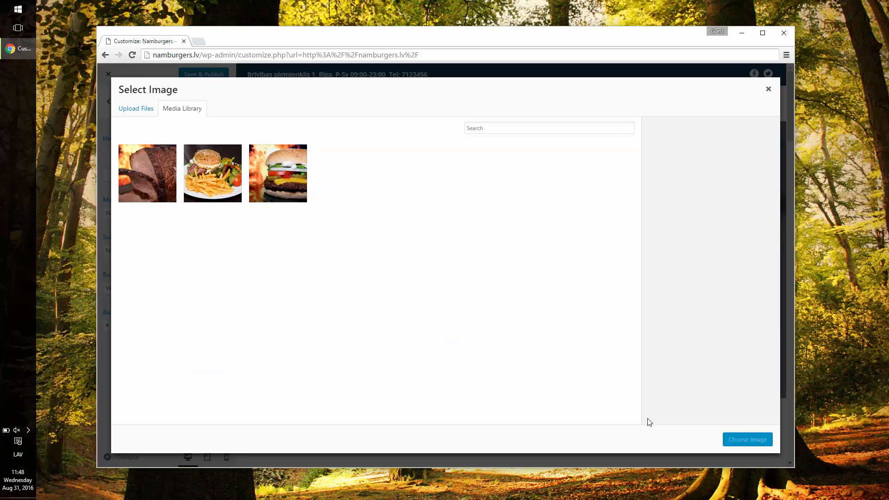
pyautogui.click(139, 109)
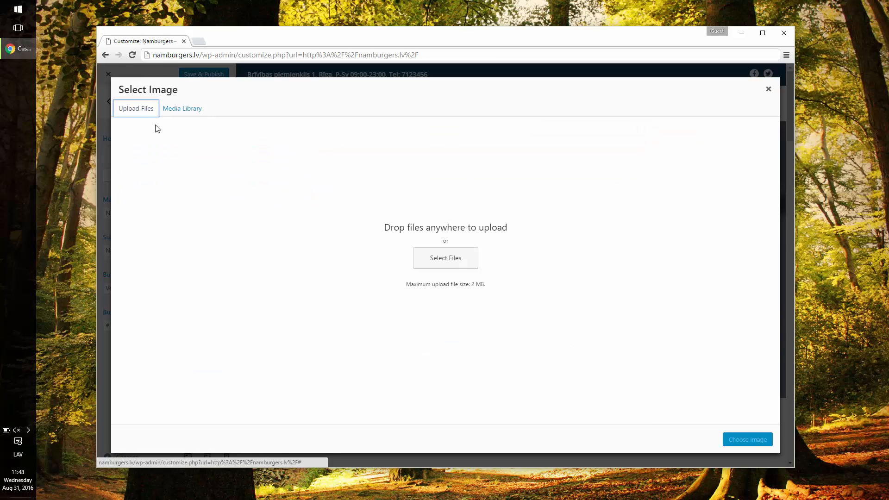
pyautogui.click(460, 261)
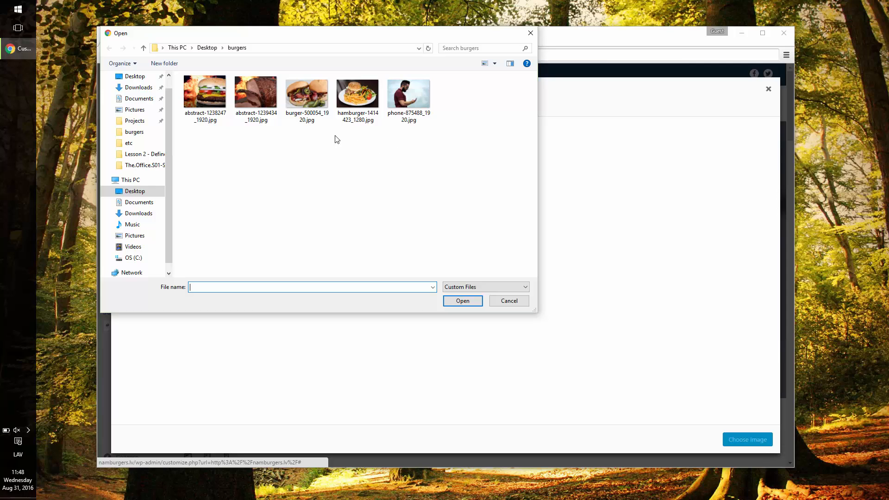
pyautogui.doubleClick(305, 116)
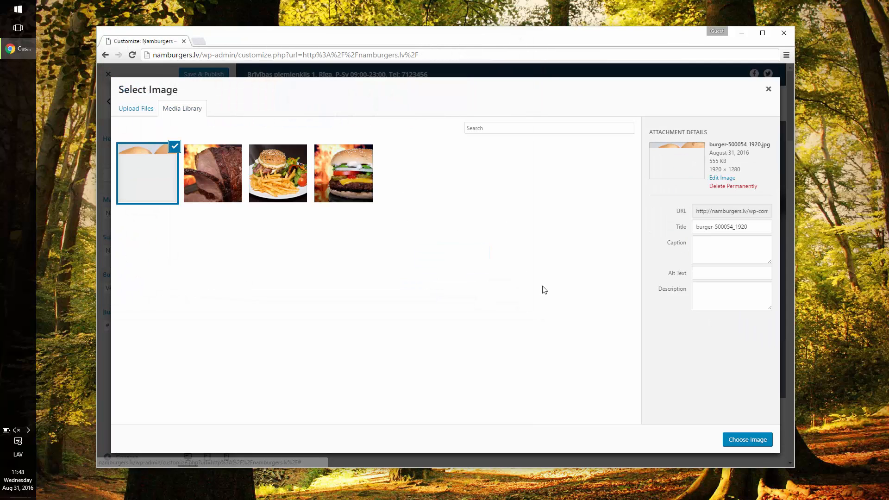
# Title the uploaded image "Burgeru komplekts", crop it at the suggested area as the Big title background, and return to the frontpage sections.
pyautogui.tripleClick(714, 227)
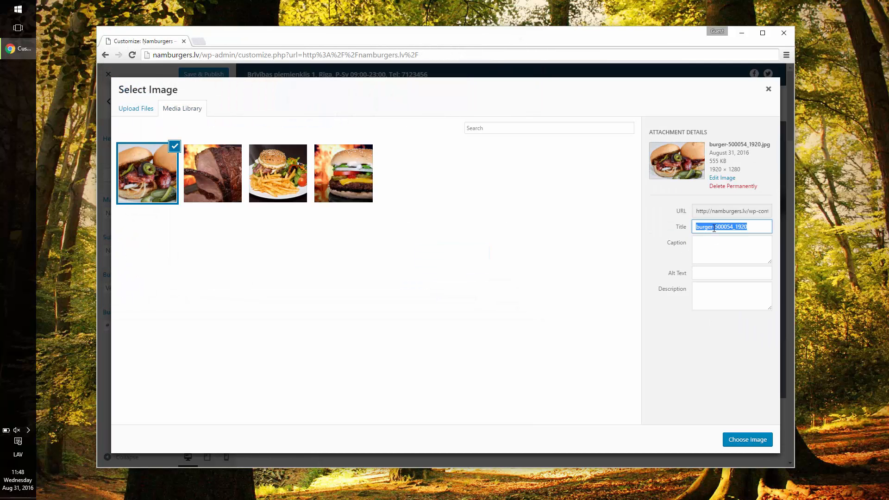
pyautogui.write('Burgeru komplekts')
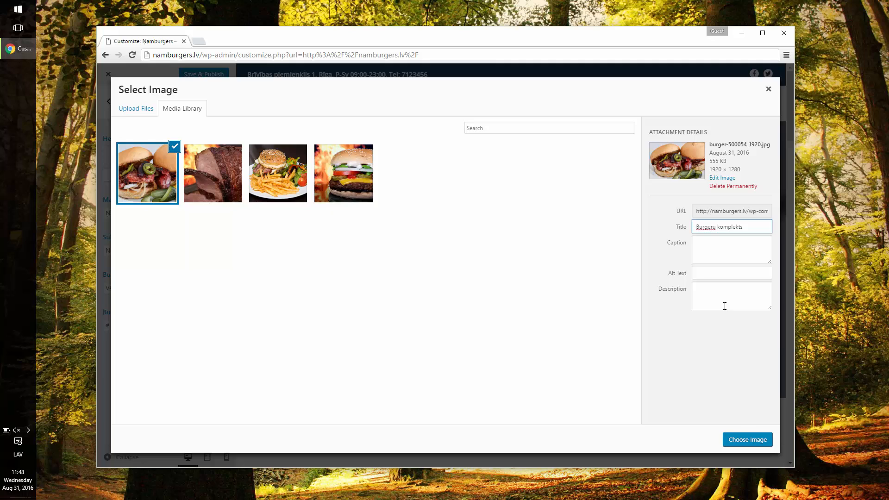
pyautogui.click(747, 440)
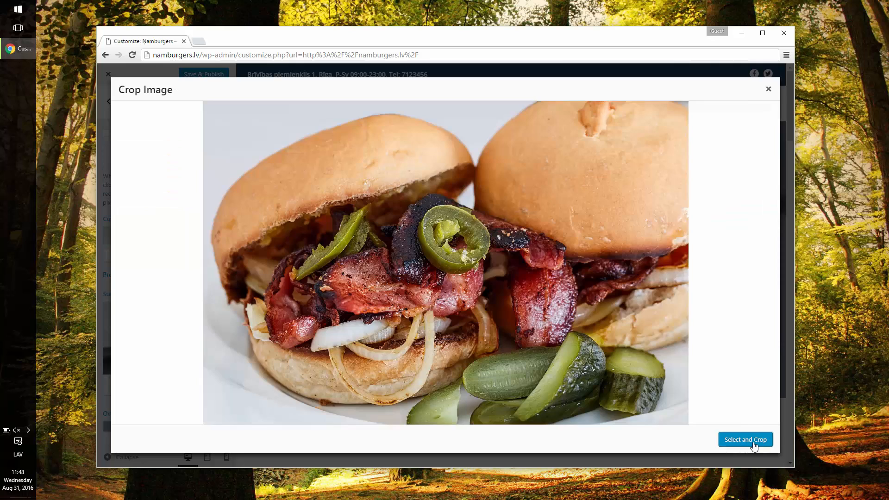
pyautogui.click(743, 441)
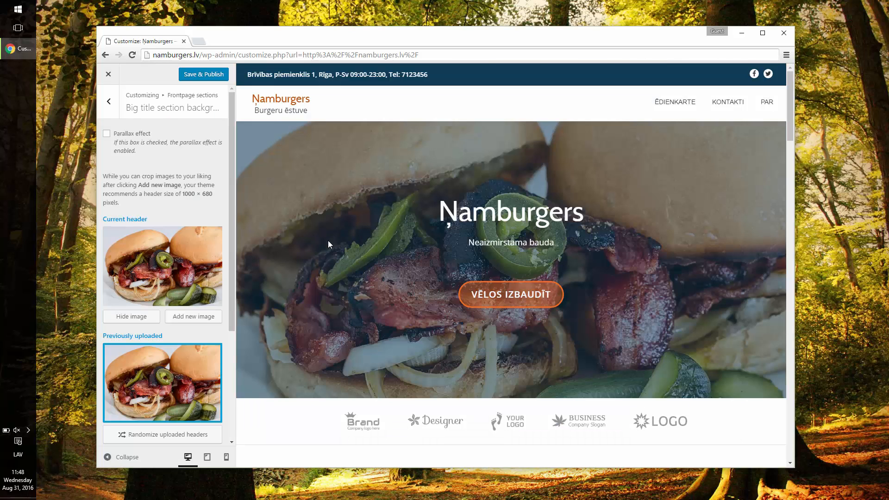
pyautogui.click(112, 105)
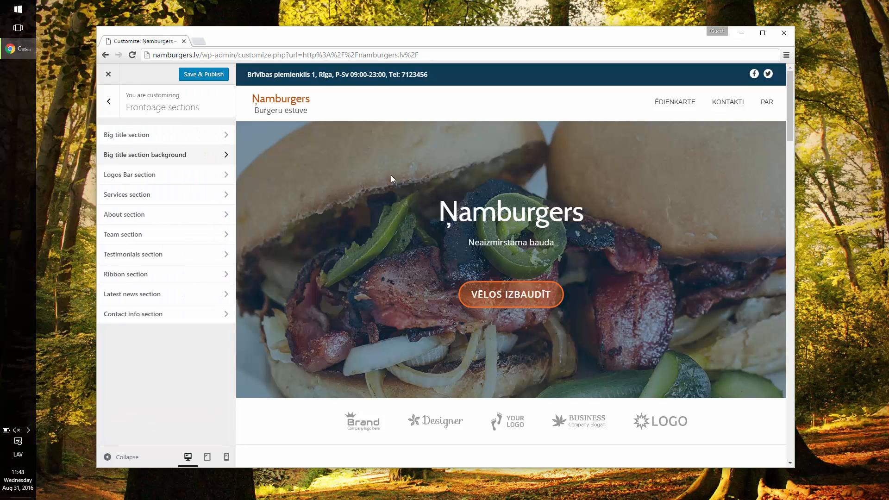
# Disable the frontpage's Logos Bar section and check the sections below it in the preview.
pyautogui.scroll(-3, 391, 175)
pyautogui.scroll(3, 390, 175)
pyautogui.click(214, 174)
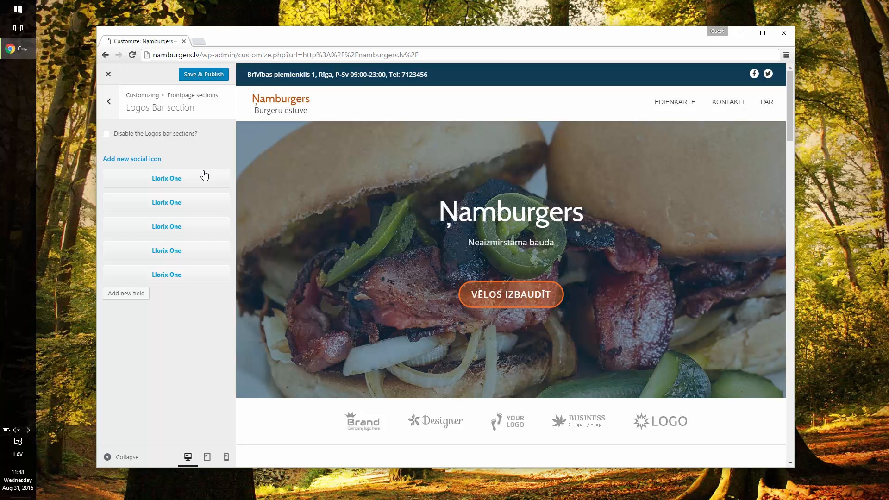
pyautogui.click(162, 139)
pyautogui.scroll(-4, 401, 207)
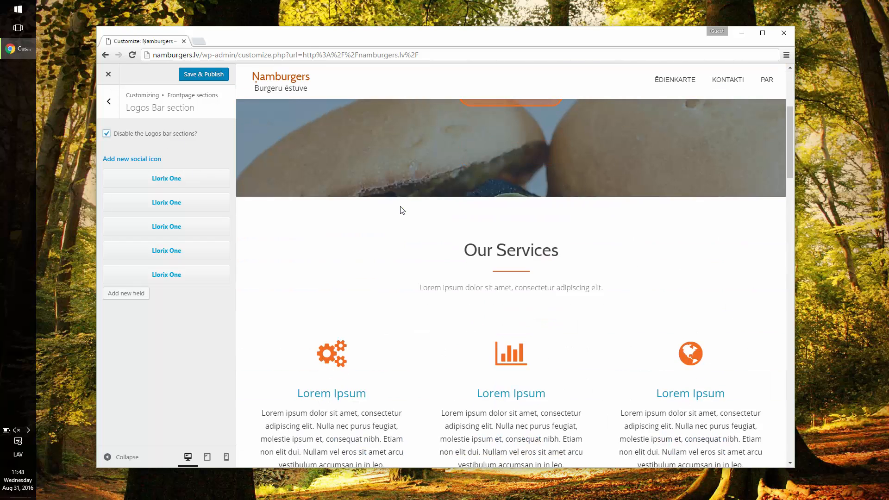
pyautogui.scroll(-5, 402, 211)
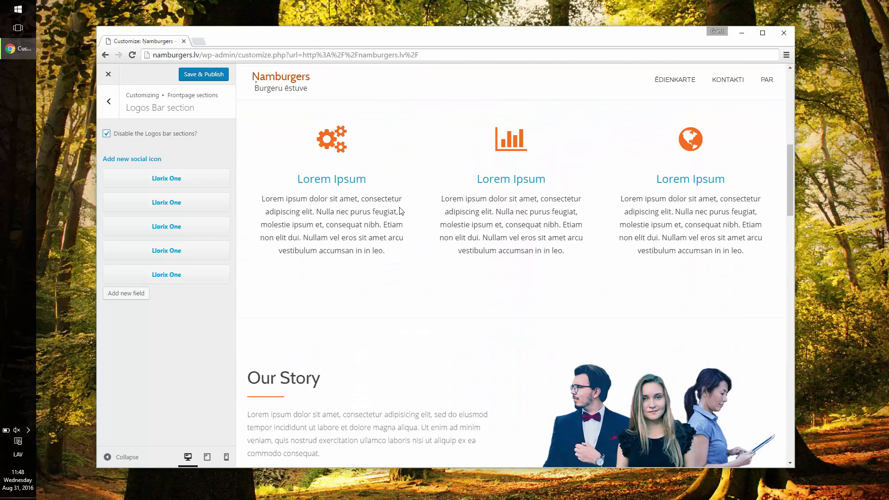
pyautogui.scroll(4, 401, 211)
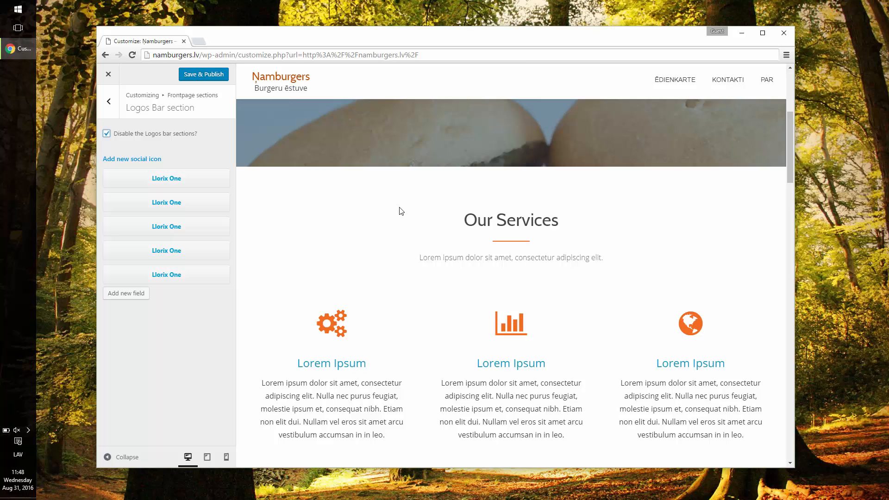
# Disable the frontpage's Services section and return to the list of frontpage sections.
pyautogui.click(119, 110)
pyautogui.click(139, 192)
pyautogui.click(147, 138)
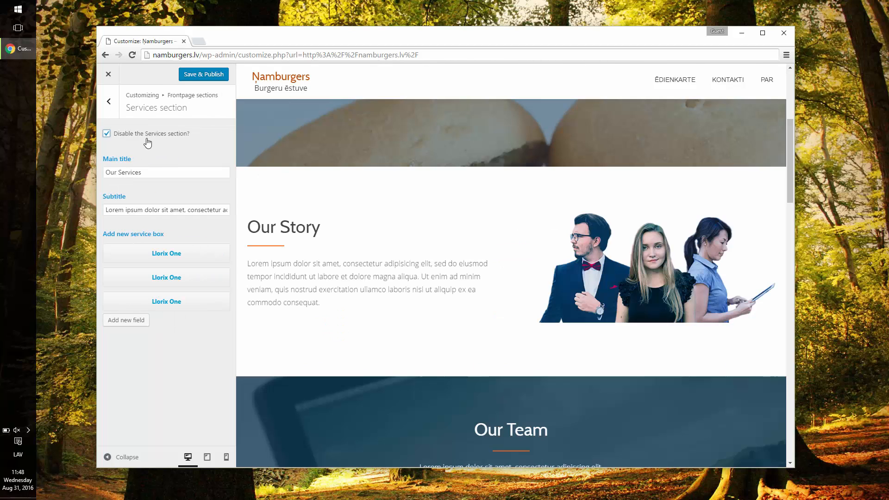
pyautogui.click(110, 116)
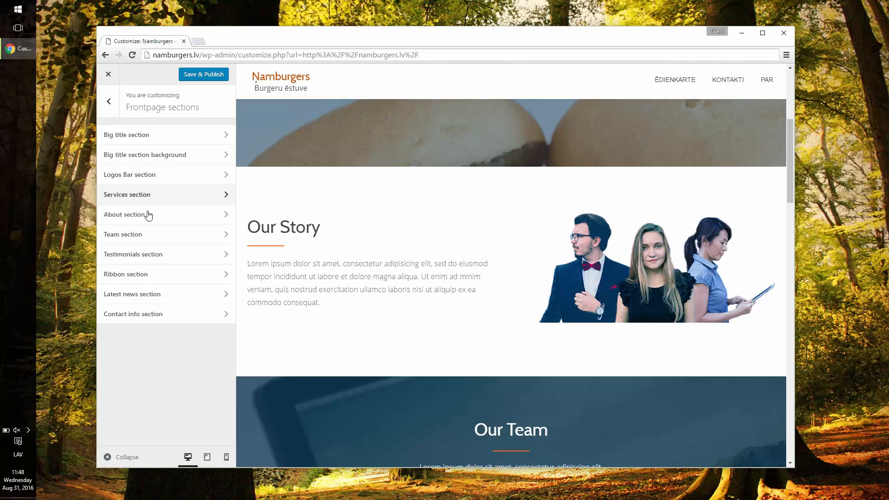
# Title the About section "Mūsu burgeri" with content "Fantastiskākie burgeri, kādi vien ir iespējami. <br> Baudas kalngals un virsotnes. <br> Bauda garantēta vai arī dabūsiet naudu atpakaļ.".
pyautogui.click(147, 214)
pyautogui.click(152, 175)
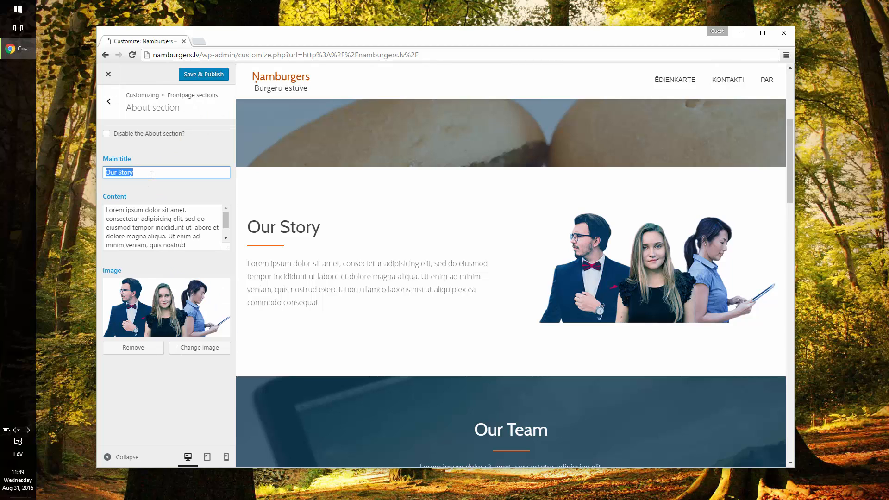
pyautogui.write('Mūsu burgeri')
pyautogui.click(202, 222)
pyautogui.hotkey('ctrl', 'a')
pyautogui.write('Fantastiskākie burgeri, kādi vien ir iespējami. <br> Baudas kalngals un virsotnes. <br> Bauda garantēta vai arī dabūsiet naudu atpakaļ.')
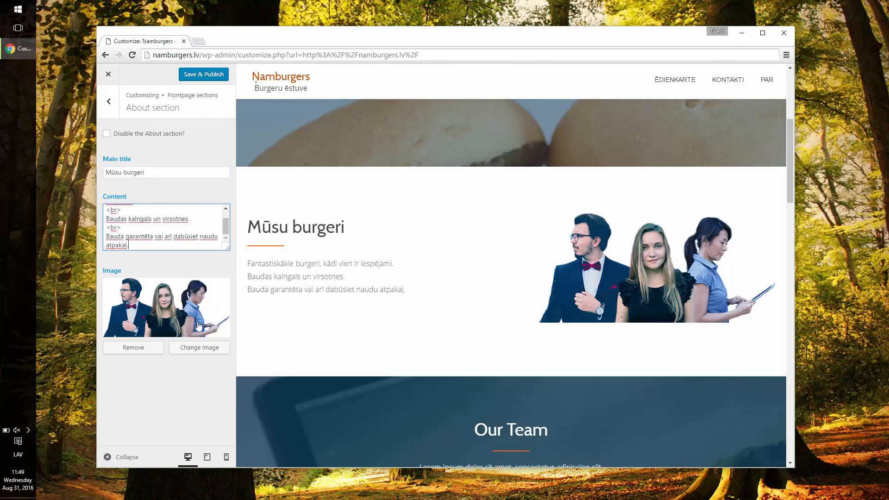
# Replace the About section's image with hamburger-1414423_1280.jpg from the media library.
pyautogui.click(197, 346)
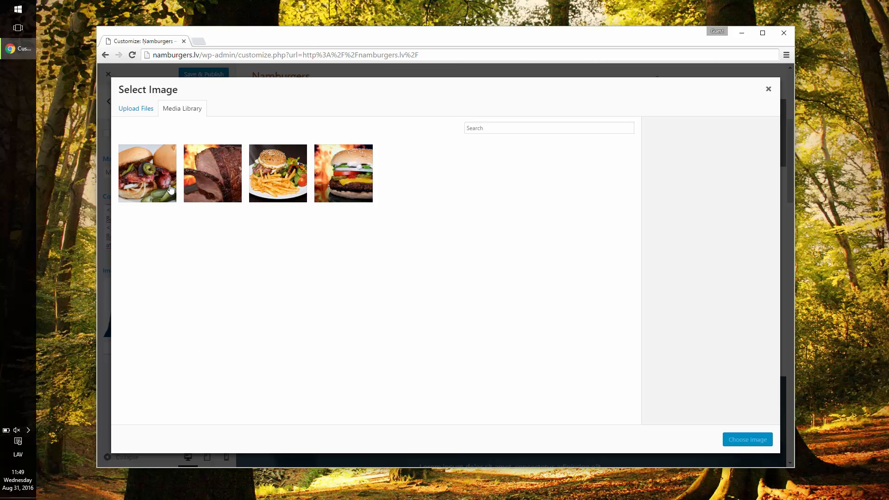
pyautogui.click(280, 175)
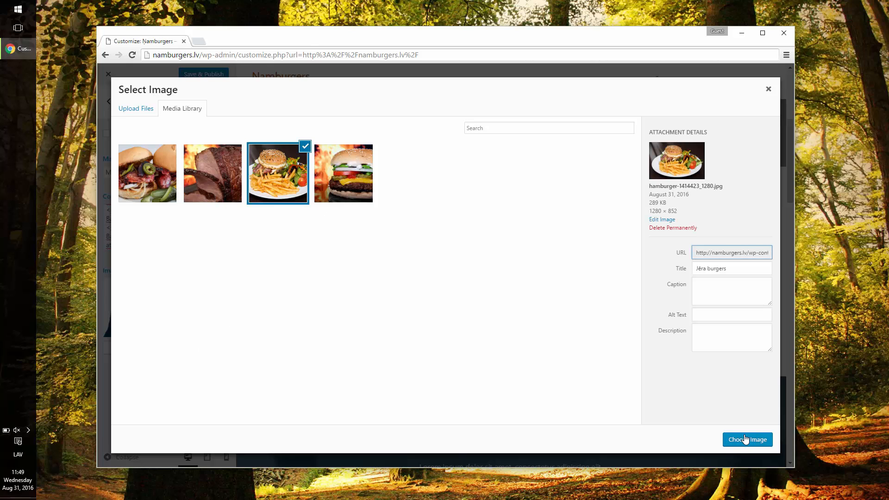
pyautogui.click(745, 439)
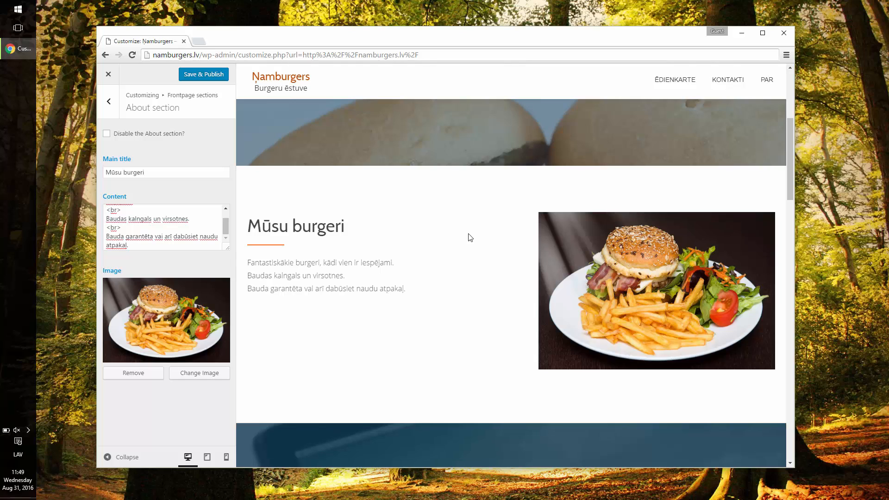
# Set the Team section's title to "Komanda", clear its subtitle, and give the three members the subtitles Pavārs, Viesmīle and Biznesmene.
pyautogui.scroll(-4, 468, 237)
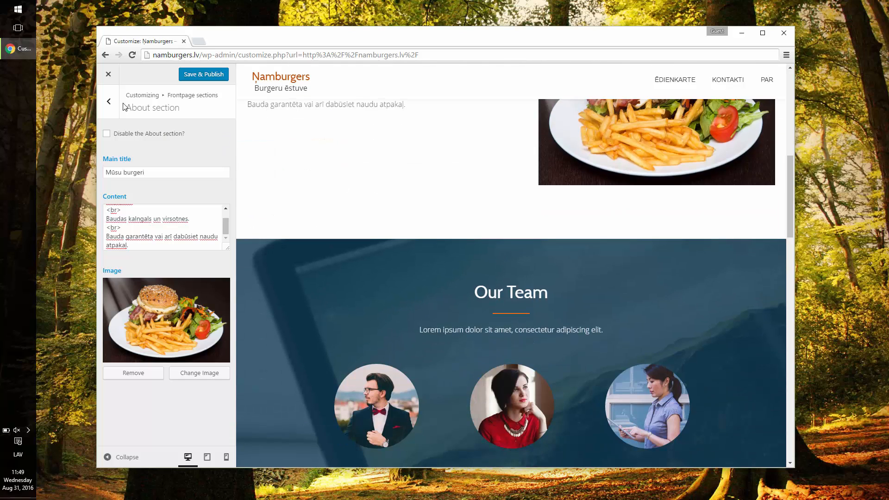
pyautogui.click(109, 101)
pyautogui.click(157, 241)
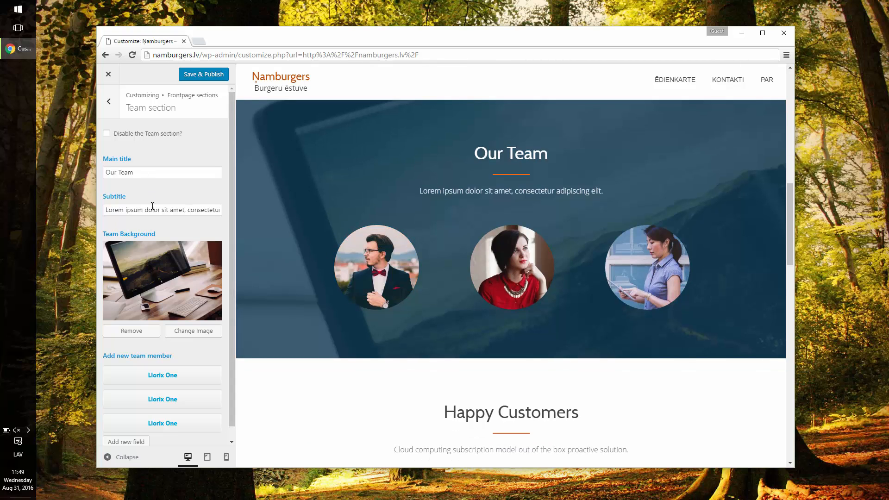
pyautogui.doubleClick(152, 210)
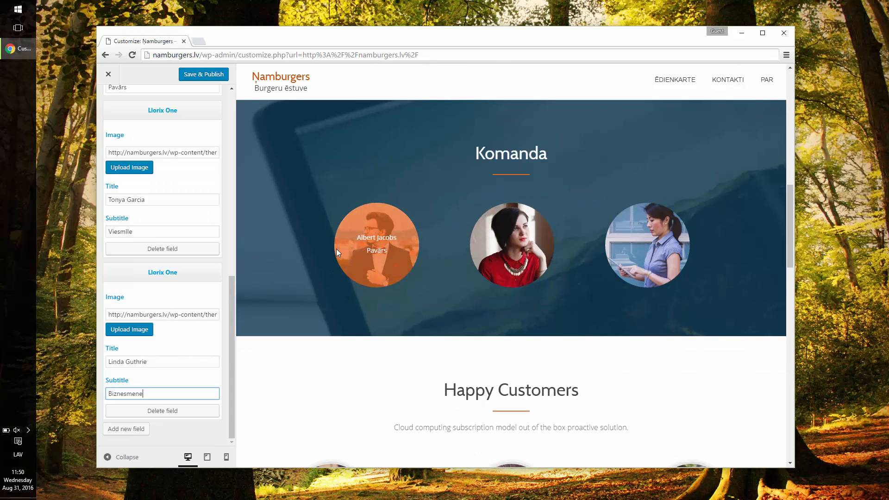
pyautogui.scroll(-4, 336, 249)
pyautogui.scroll(-3, 336, 252)
pyautogui.scroll(10, 162, 211)
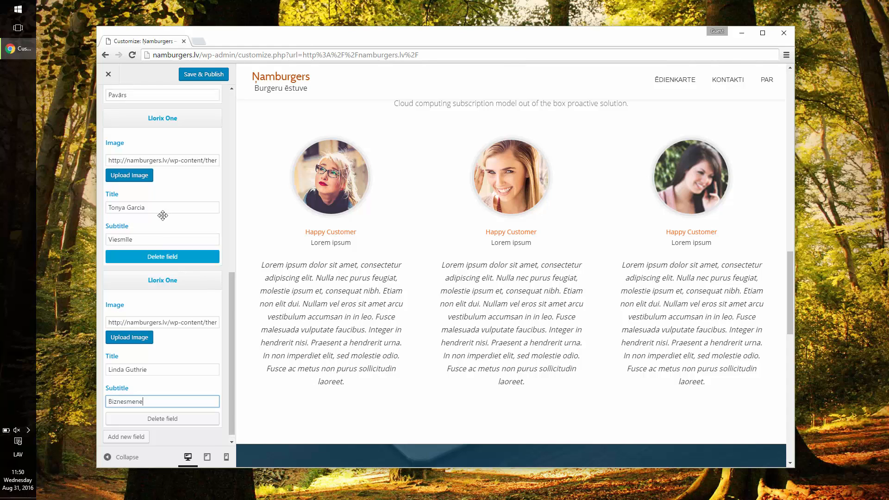
pyautogui.click(108, 105)
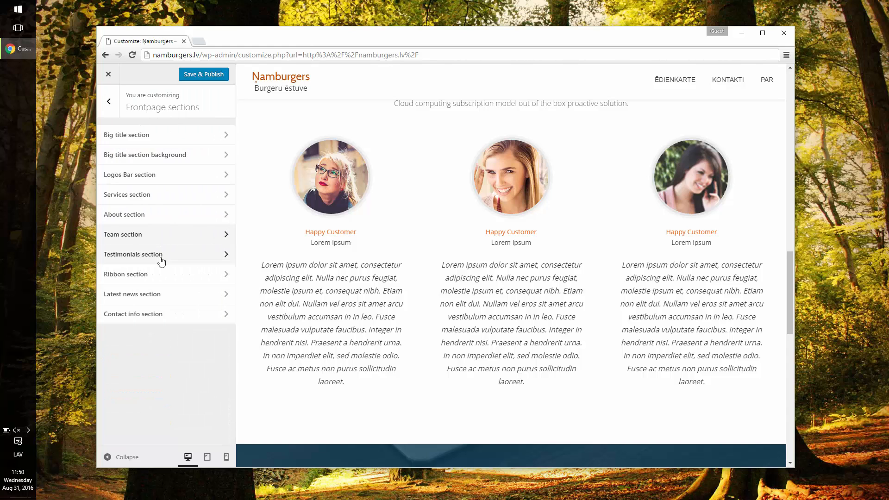
# Set the Testimonials section's main title to "Ko saka klienti" and clear its subtitle.
pyautogui.click(190, 256)
pyautogui.tripleClick(169, 174)
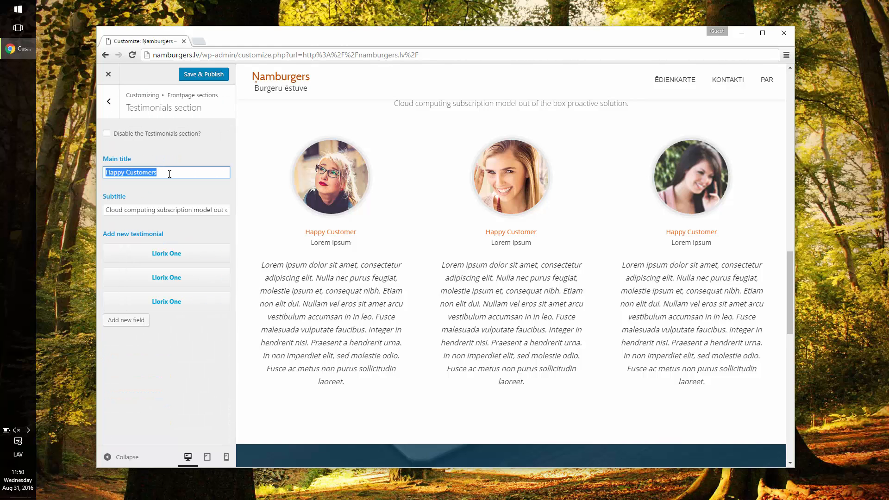
pyautogui.write('Ko saka klienti')
pyautogui.press('Tab')
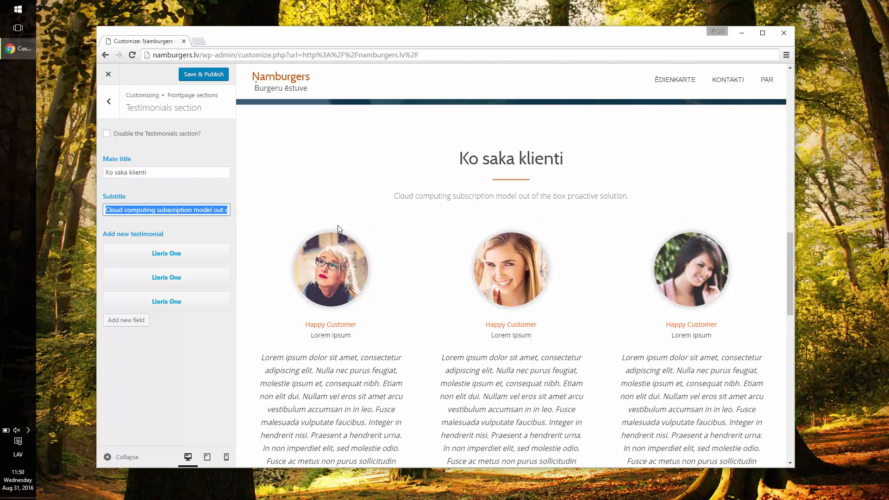
pyautogui.press('BackSpace')
pyautogui.scroll(-3, 301, 213)
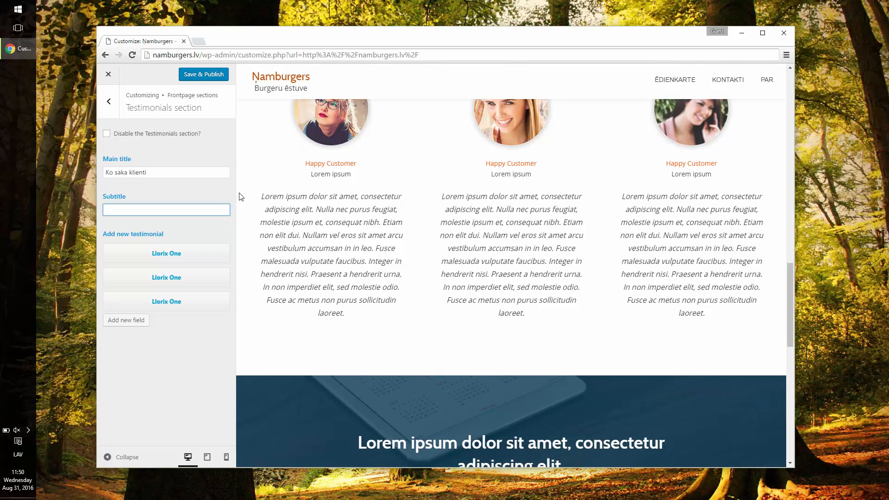
pyautogui.click(108, 102)
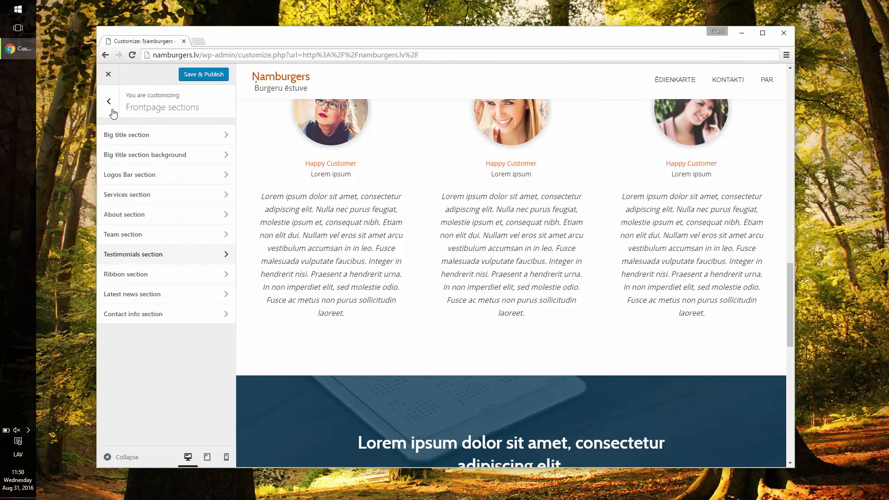
# Set the first testimonial's title to "Dabūga baudgasmu" and return to the list of frontpage sections.
pyautogui.click(165, 258)
pyautogui.click(163, 253)
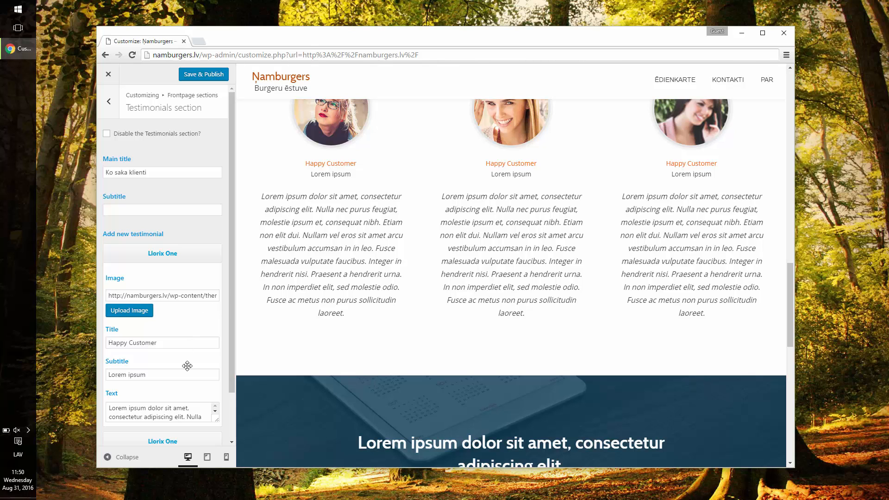
pyautogui.click(188, 339)
pyautogui.hotkey('ctrl', 'a')
pyautogui.write('D')
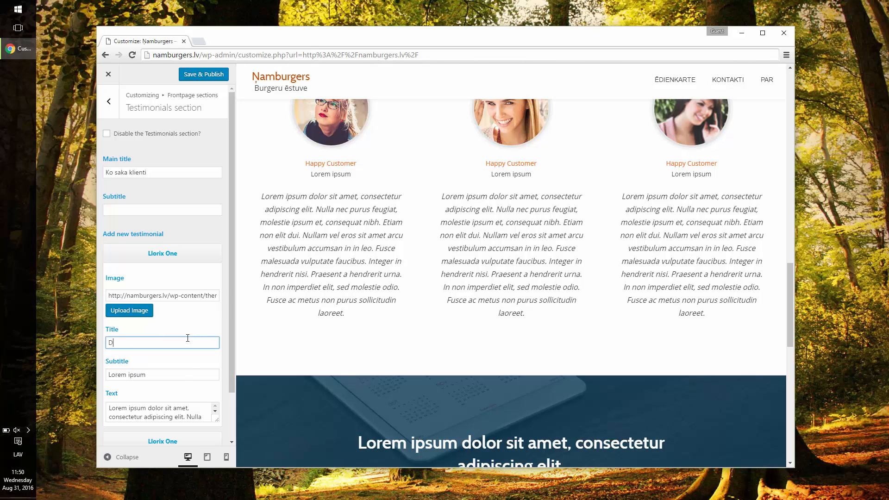
pyautogui.write('abūga baudgasmu')
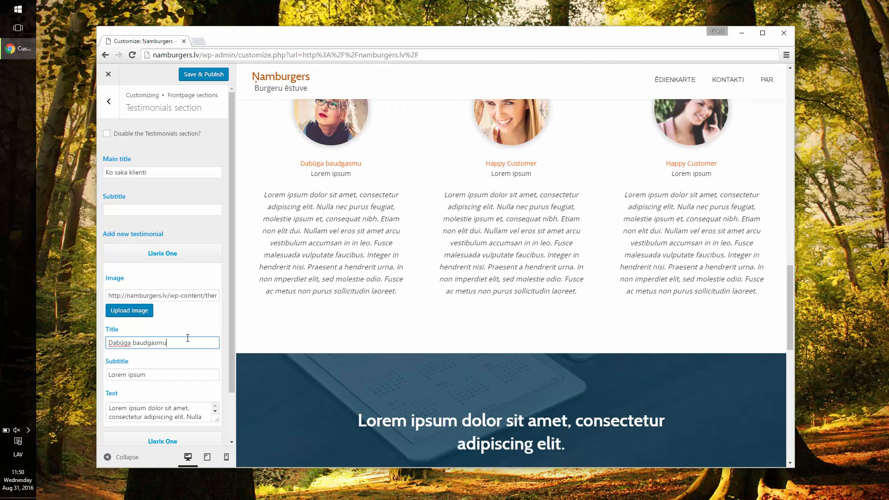
pyautogui.click(109, 101)
# Disable the Ribbon section of the front page and return to the list of frontpage sections.
pyautogui.scroll(-7, 349, 243)
pyautogui.scroll(1, 351, 237)
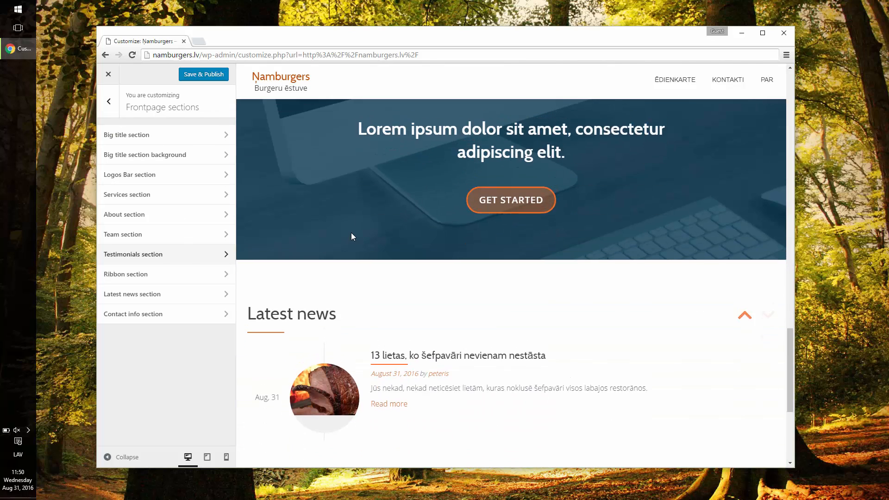
pyautogui.click(176, 274)
pyautogui.click(146, 135)
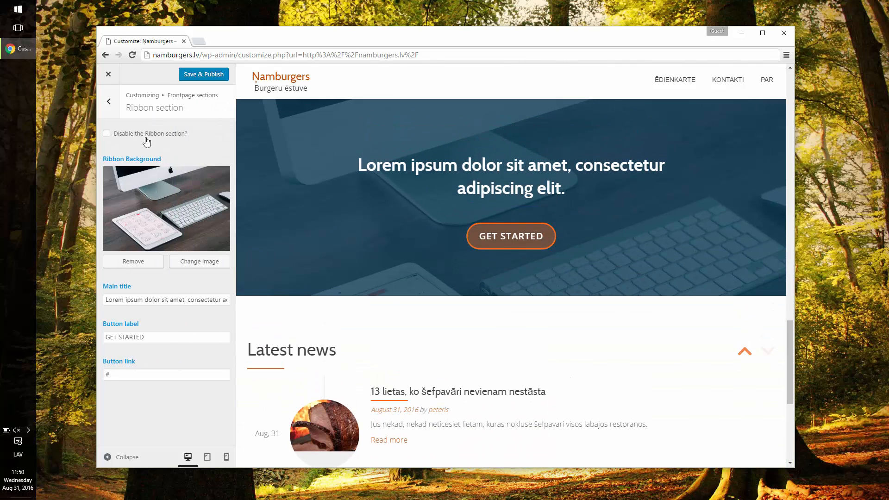
pyautogui.click(109, 103)
# Set the Latest news section's main title to "Jaunumi" and return to the list of frontpage sections.
pyautogui.click(154, 289)
pyautogui.tripleClick(157, 174)
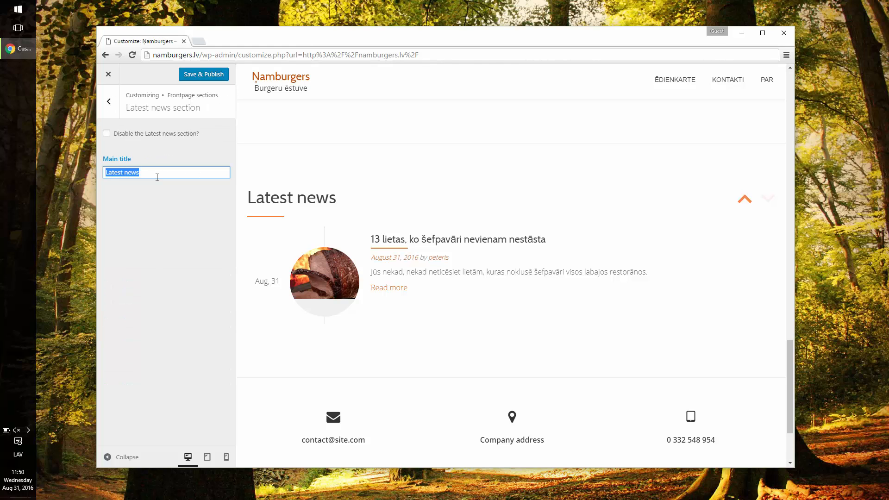
pyautogui.write('Jaunumi')
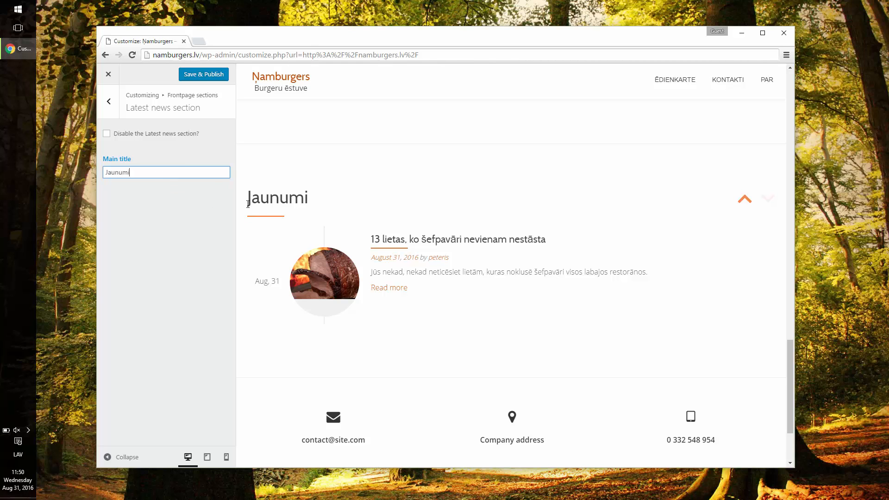
pyautogui.click(109, 102)
# Fill in the restaurant's e-mail, address and phone number in the Contact info section's three fields, and publish the changes.
pyautogui.scroll(-2, 251, 299)
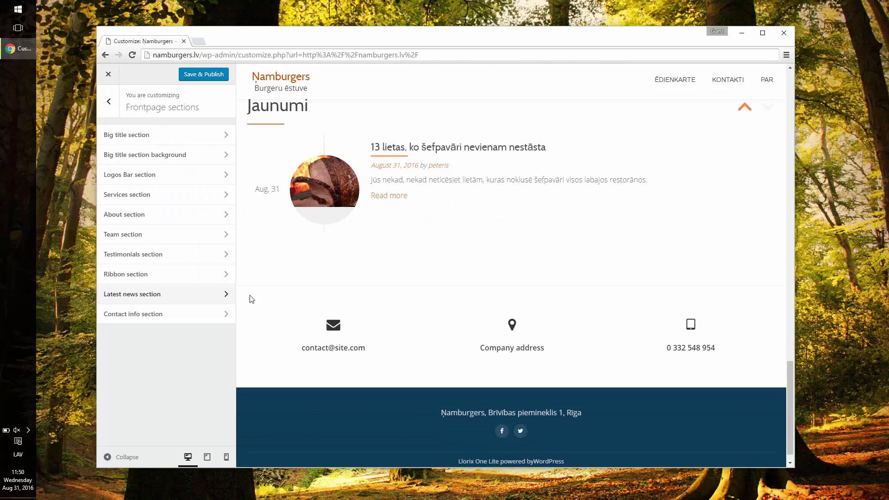
pyautogui.click(180, 315)
pyautogui.click(172, 178)
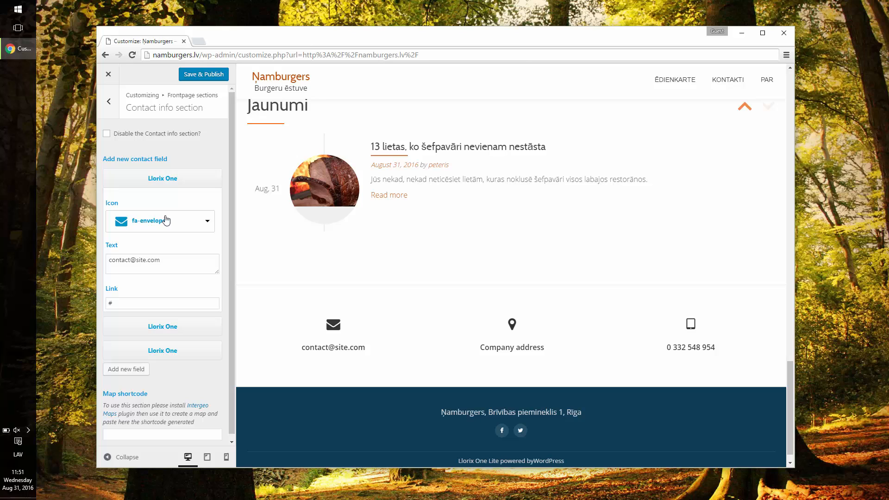
pyautogui.tripleClick(180, 266)
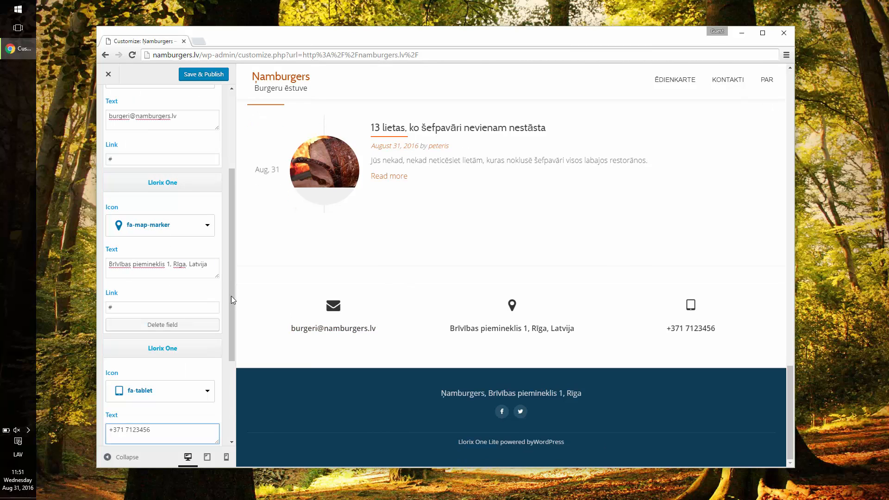
pyautogui.scroll(3, 175, 135)
pyautogui.click(204, 74)
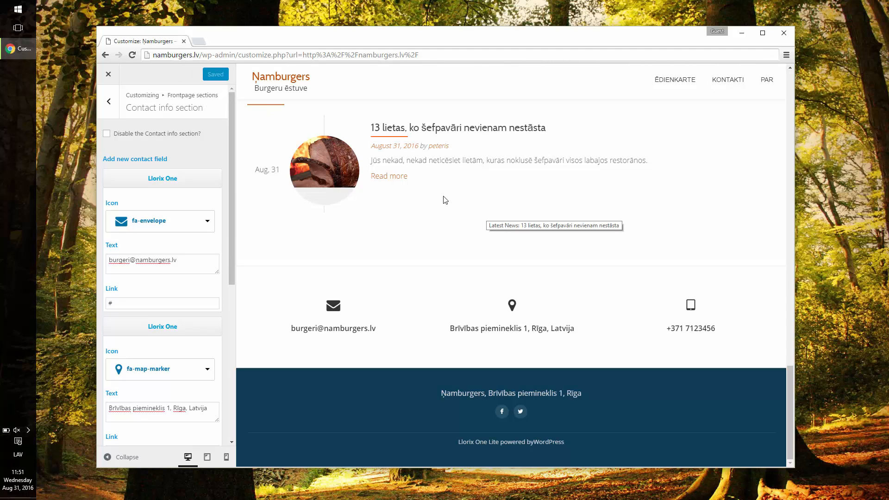
# Leave the customizer and review the live front page and the blog post, including its comment form.
pyautogui.click(108, 74)
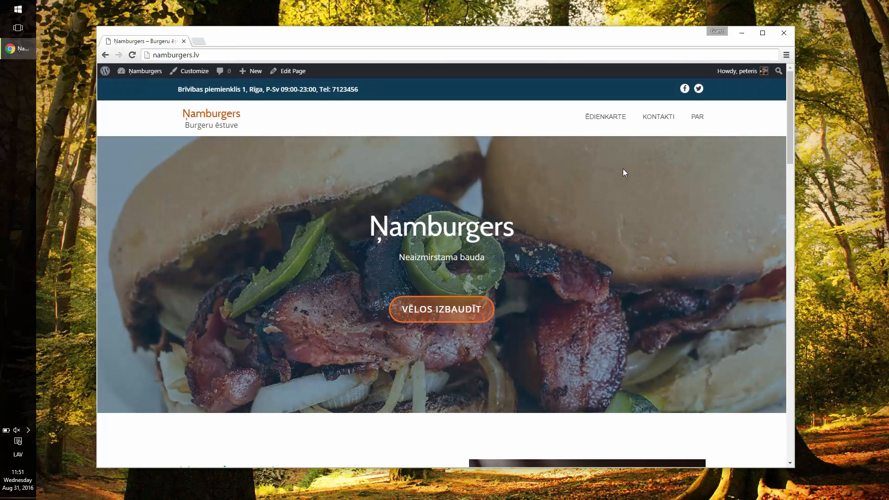
pyautogui.scroll(-10, 623, 169)
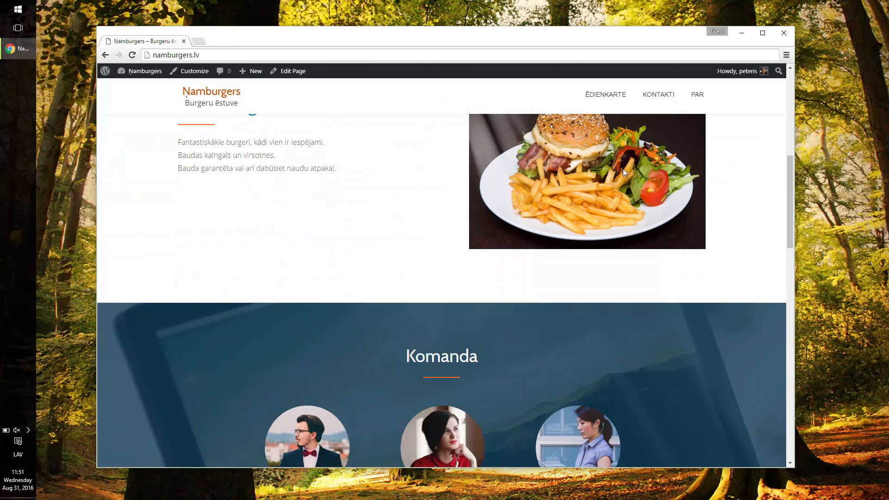
pyautogui.scroll(-15, 623, 170)
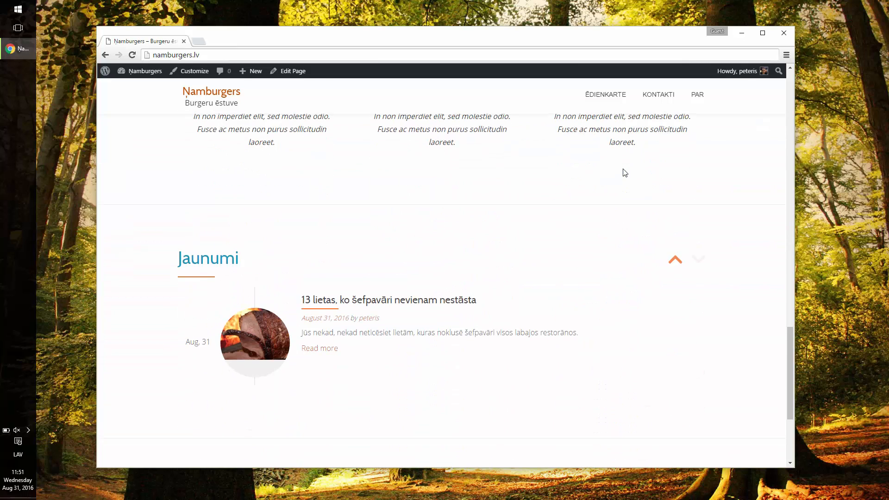
pyautogui.click(448, 136)
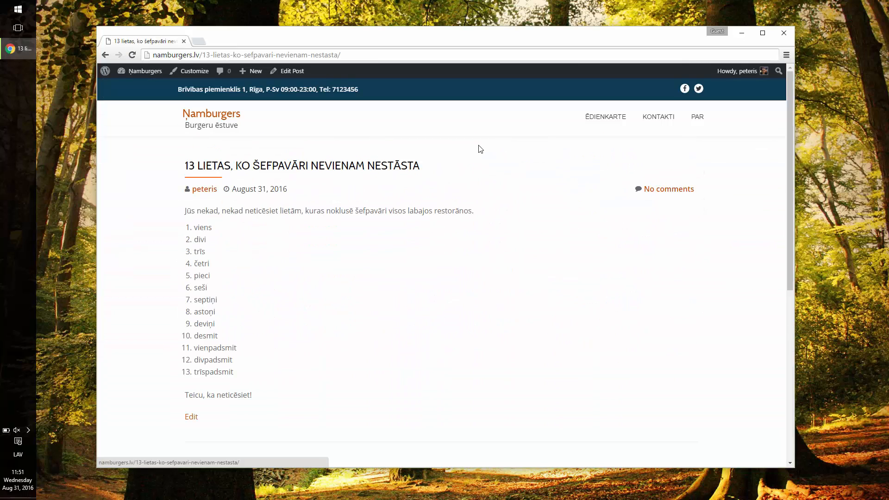
pyautogui.scroll(-7, 480, 148)
pyautogui.scroll(7, 478, 147)
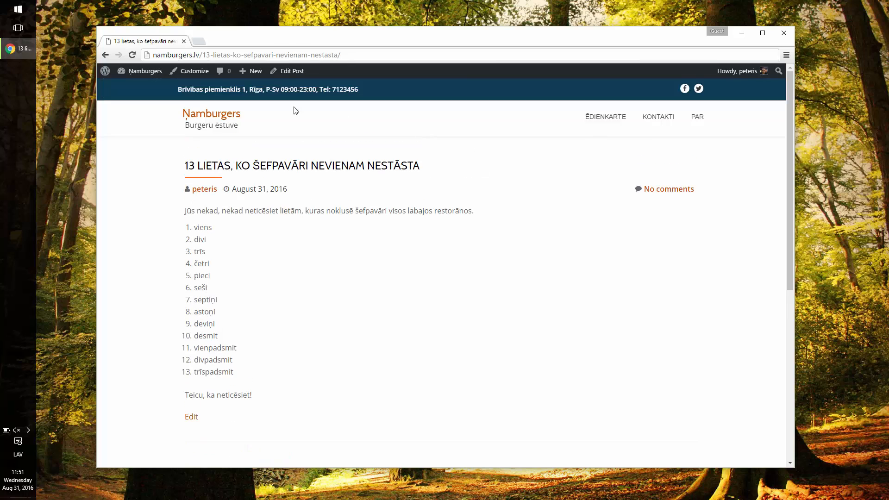
pyautogui.scroll(-5, 347, 158)
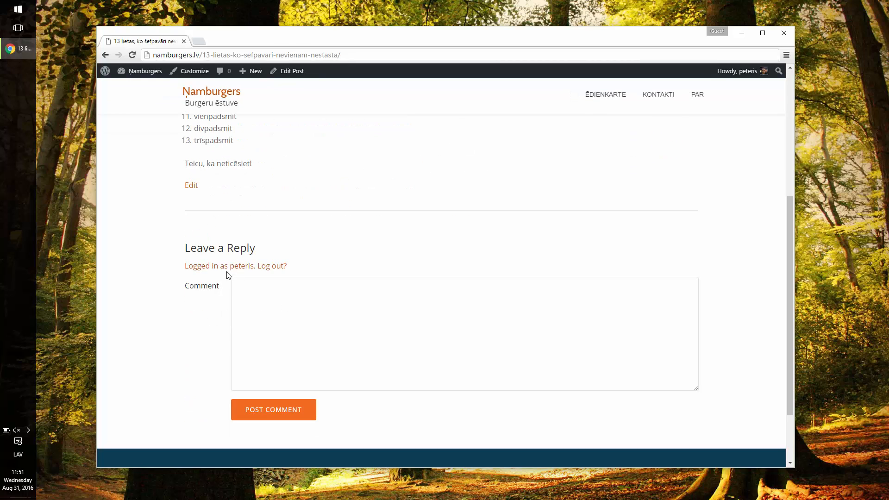
# Disallow comments on new articles in the site's Discussion settings and save the changes.
pyautogui.click(137, 87)
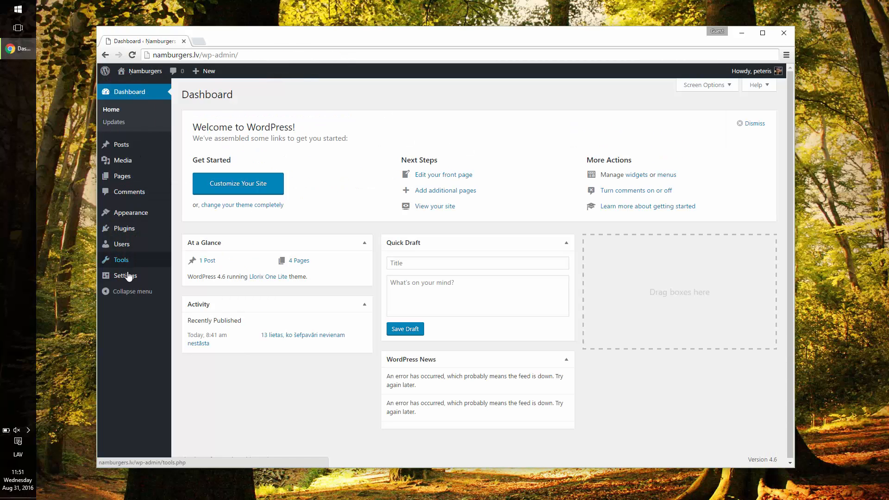
pyautogui.click(128, 278)
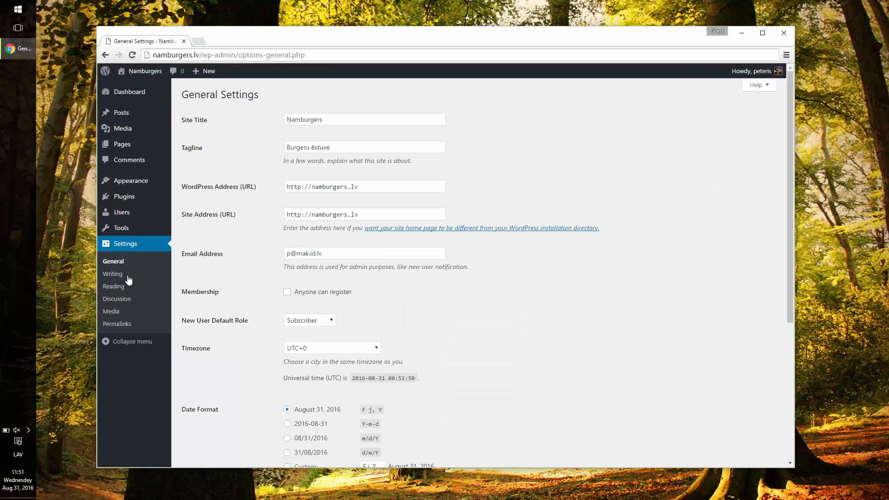
pyautogui.click(145, 301)
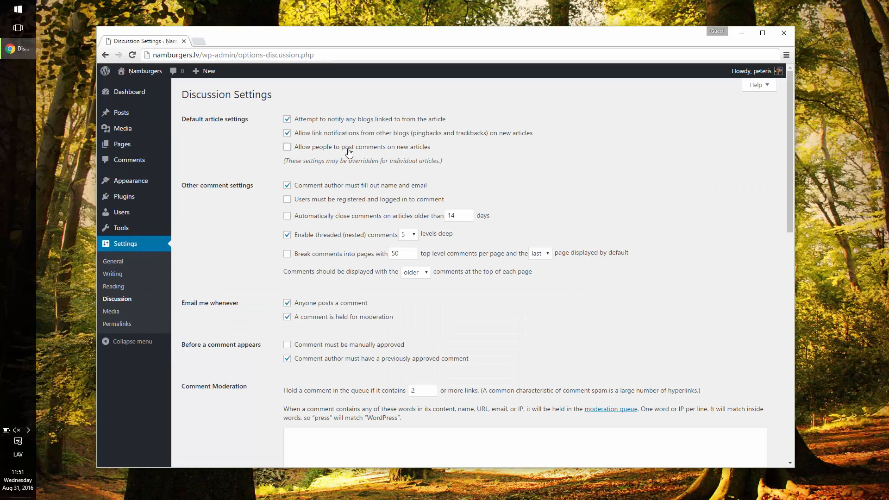
pyautogui.click(349, 152)
pyautogui.scroll(-10, 262, 266)
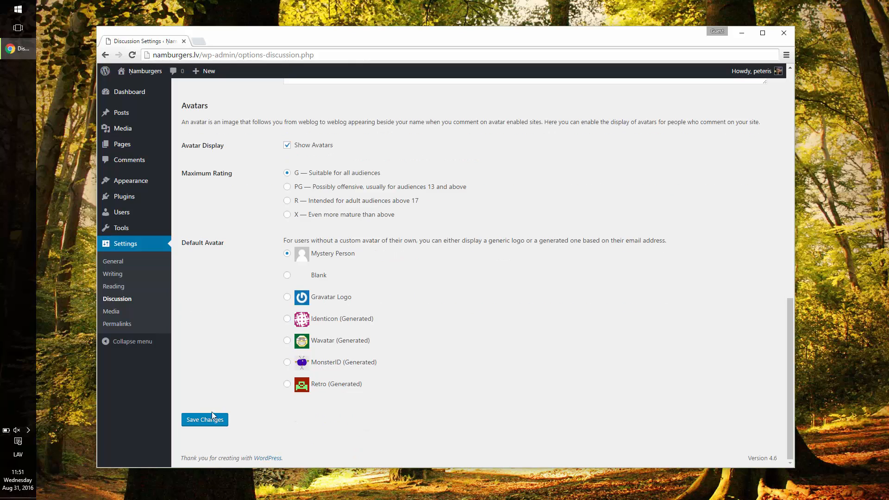
pyautogui.click(212, 414)
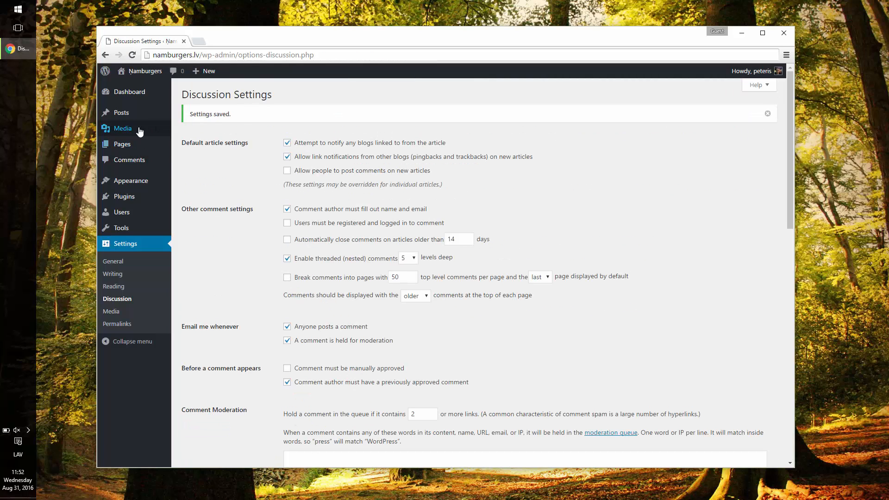
# Open the post "13 lietas, ko šefpavāri nevienam nestāsta" for editing and show its Discussion box.
pyautogui.click(121, 113)
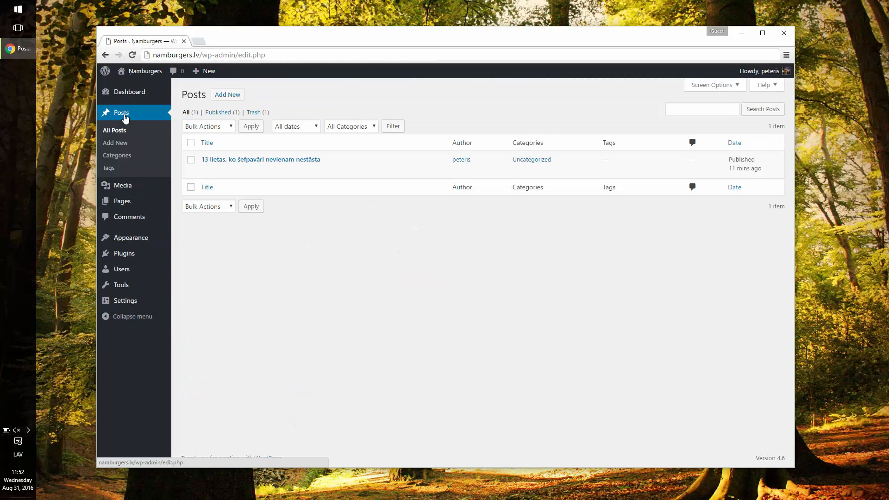
pyautogui.click(207, 171)
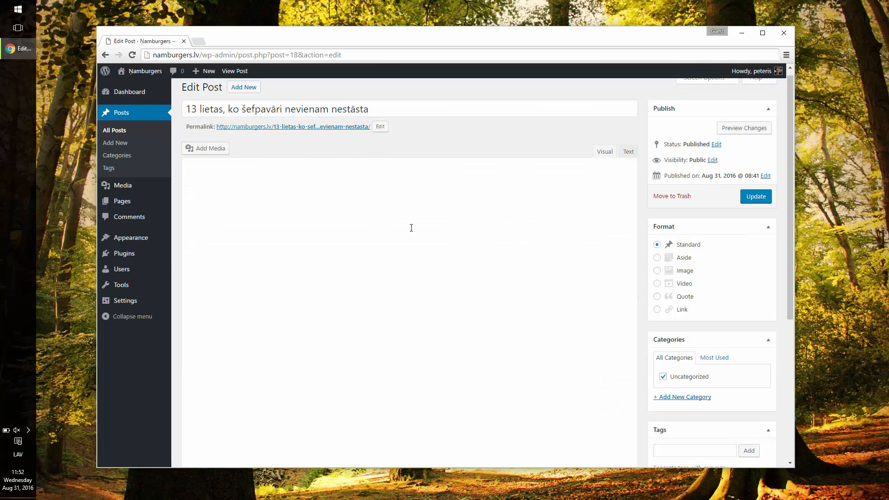
pyautogui.click(705, 86)
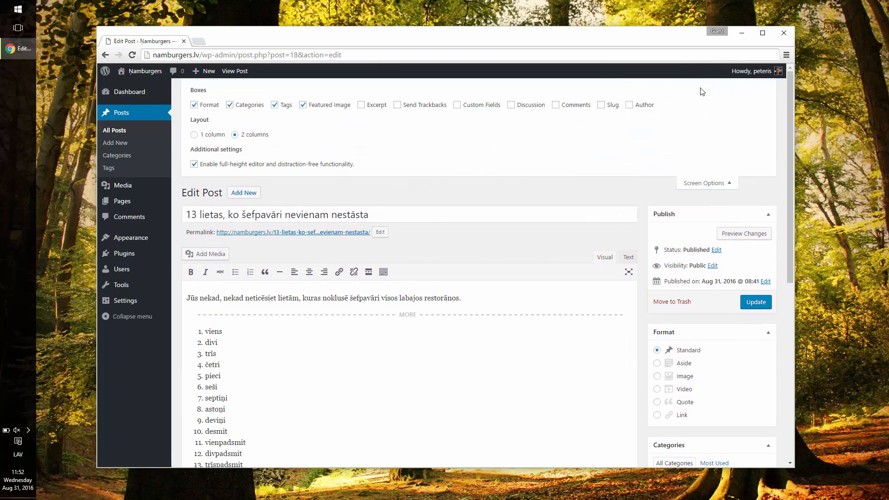
pyautogui.click(539, 109)
# Turn off comments, trackbacks and pingbacks for the post, hide the screen options and update the post.
pyautogui.scroll(-6, 501, 153)
pyautogui.click(208, 285)
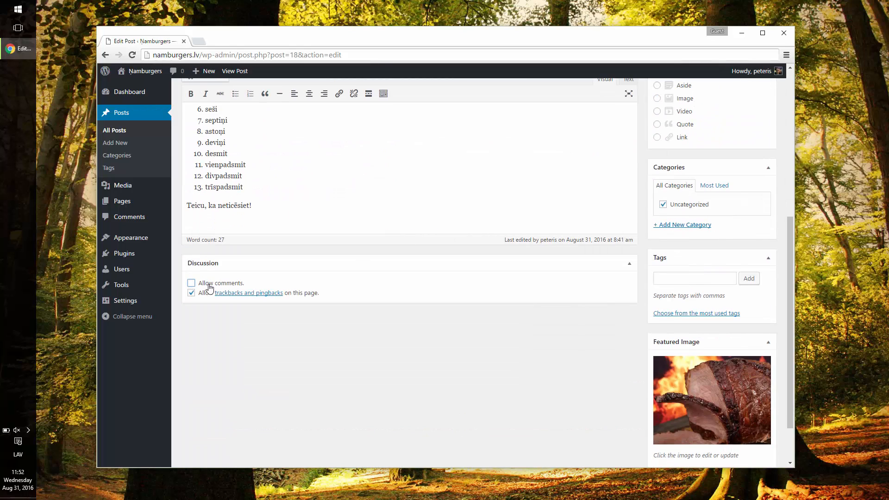
pyautogui.click(204, 293)
pyautogui.scroll(6, 610, 139)
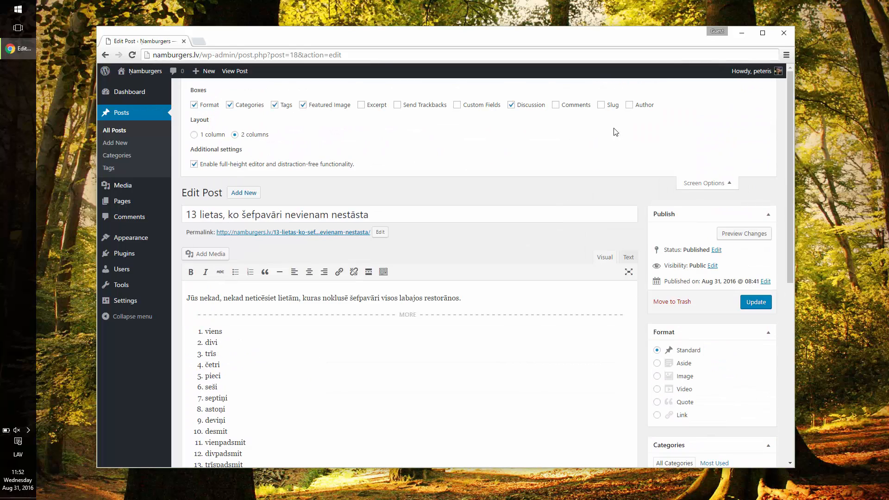
pyautogui.click(704, 183)
pyautogui.click(767, 206)
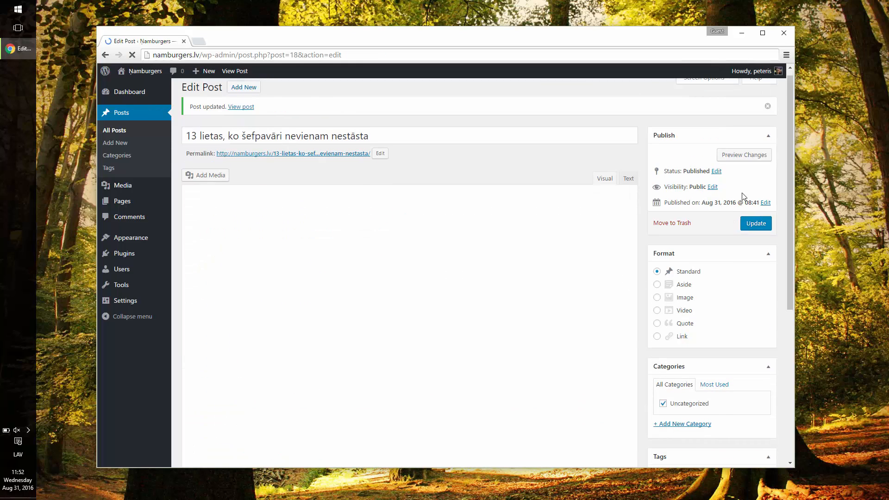
# View the updated post on the live site to check its comment area, and go to the home page.
pyautogui.click(322, 154)
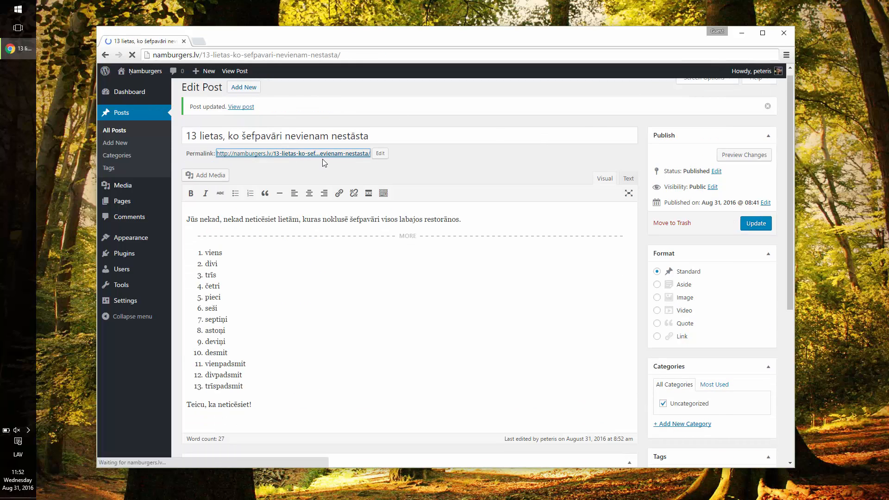
pyautogui.scroll(-2, 393, 171)
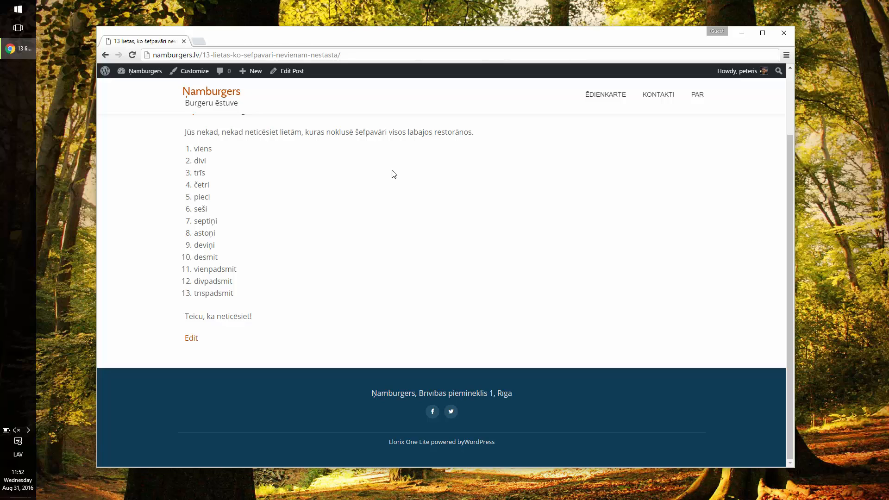
pyautogui.scroll(2, 393, 174)
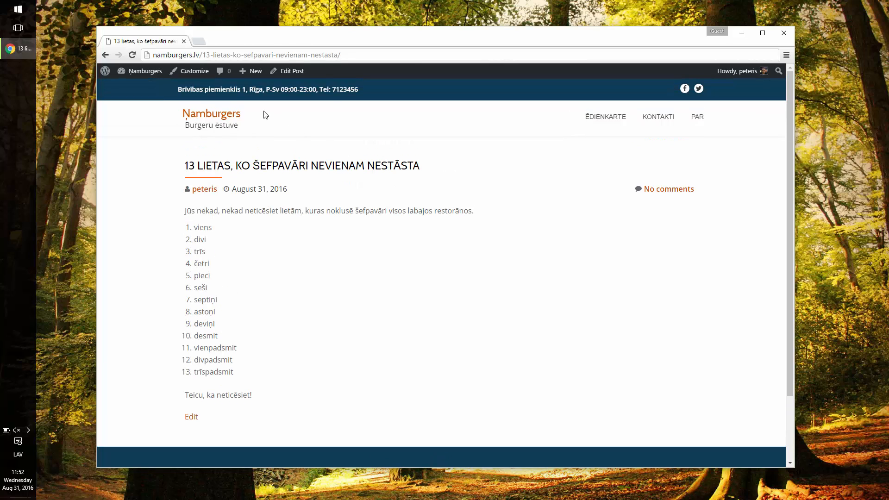
pyautogui.click(213, 114)
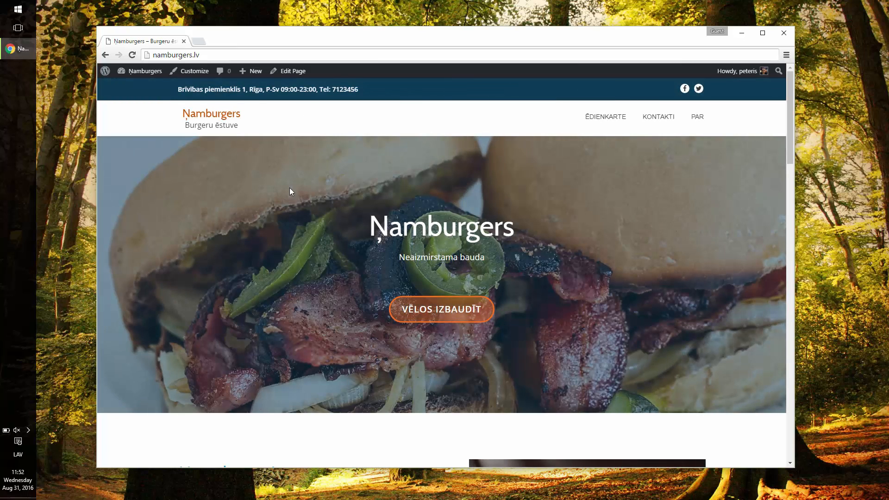
# Delete the Hello Dolly plugin from the site's installed plugins and confirm the deletion.
pyautogui.moveTo(145, 71)
pyautogui.click(132, 85)
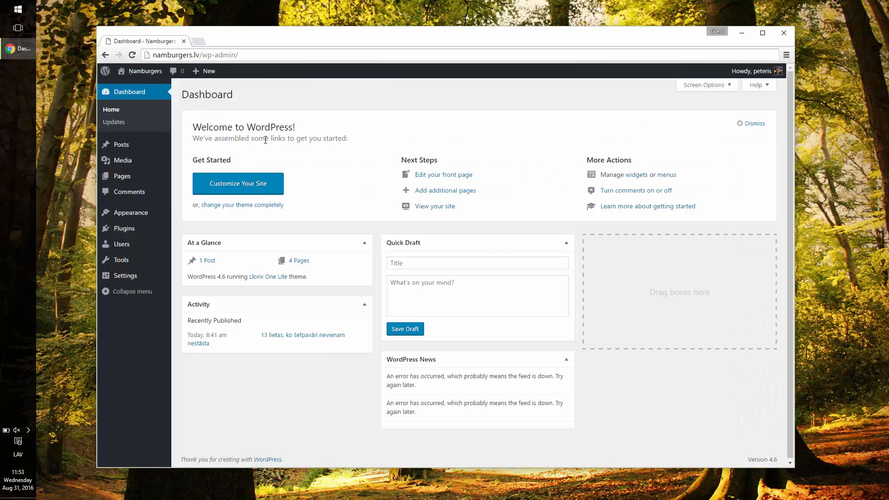
pyautogui.moveTo(125, 228)
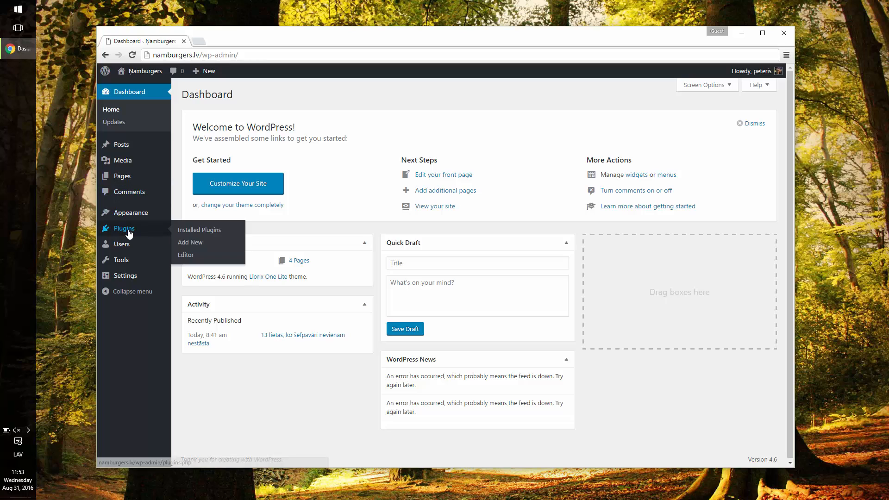
pyautogui.click(200, 227)
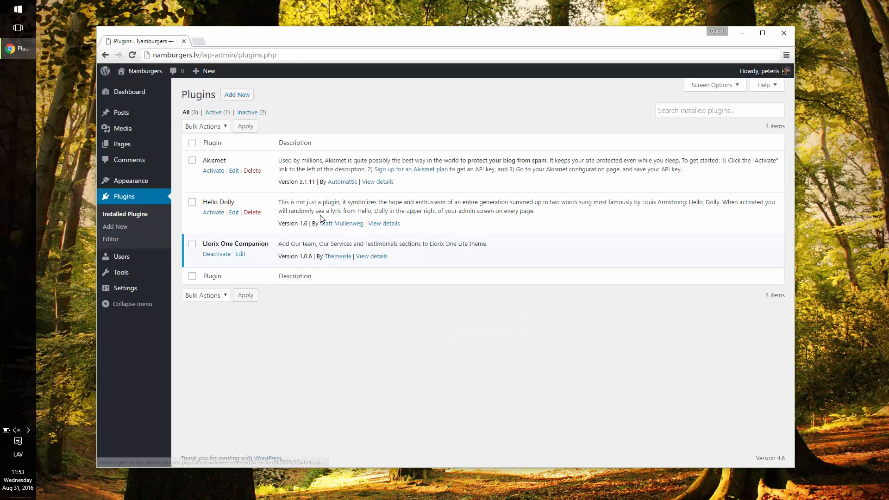
pyautogui.click(251, 212)
pyautogui.click(482, 109)
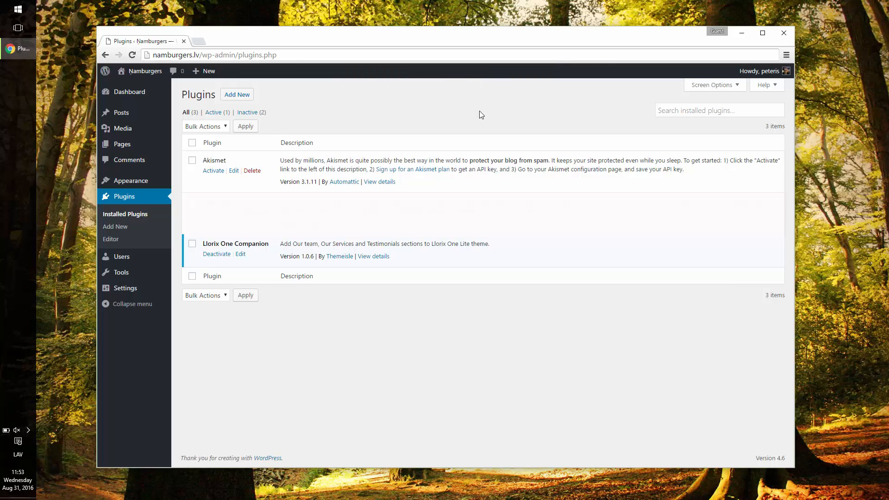
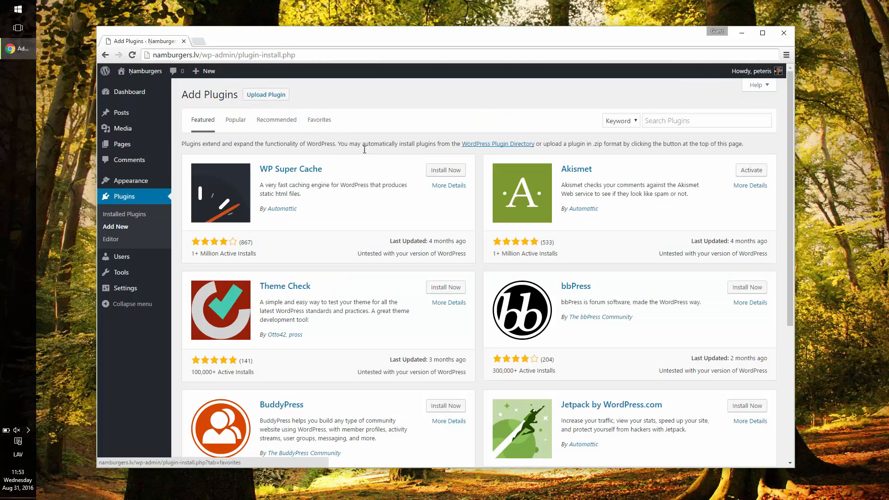
# Install the WP Super Cache plugin from the featured plugins.
pyautogui.click(446, 171)
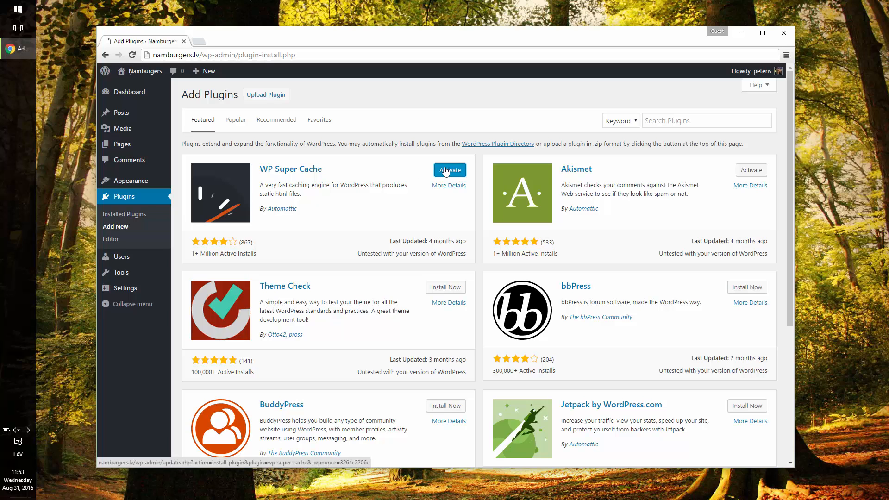
# Activate the WP Super Cache plugin, open its settings, turn caching on and update the status.
pyautogui.click(446, 170)
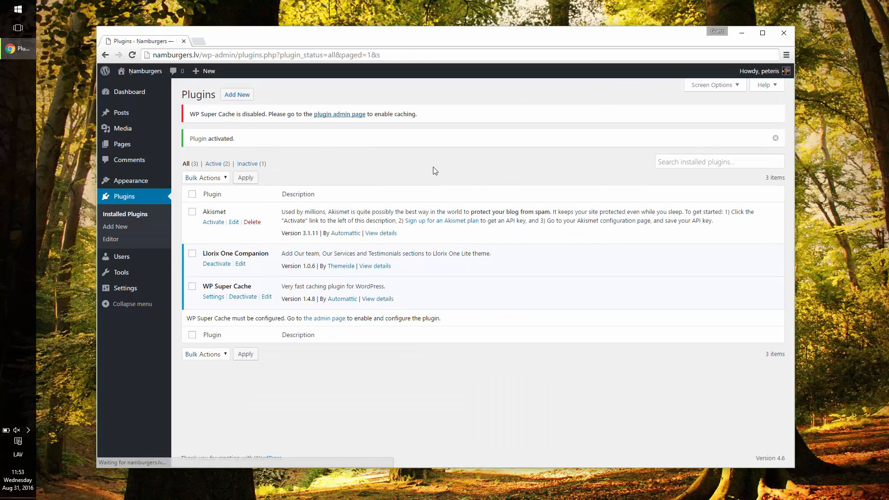
pyautogui.click(212, 297)
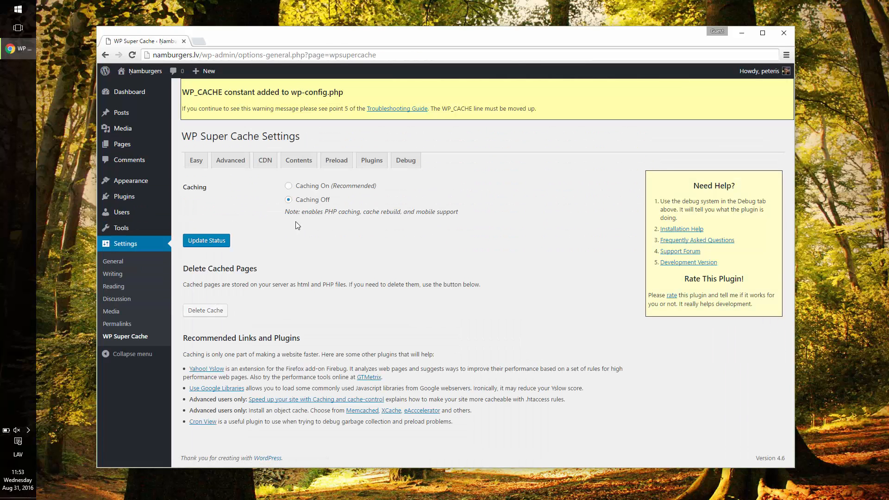
pyautogui.click(310, 187)
pyautogui.click(226, 240)
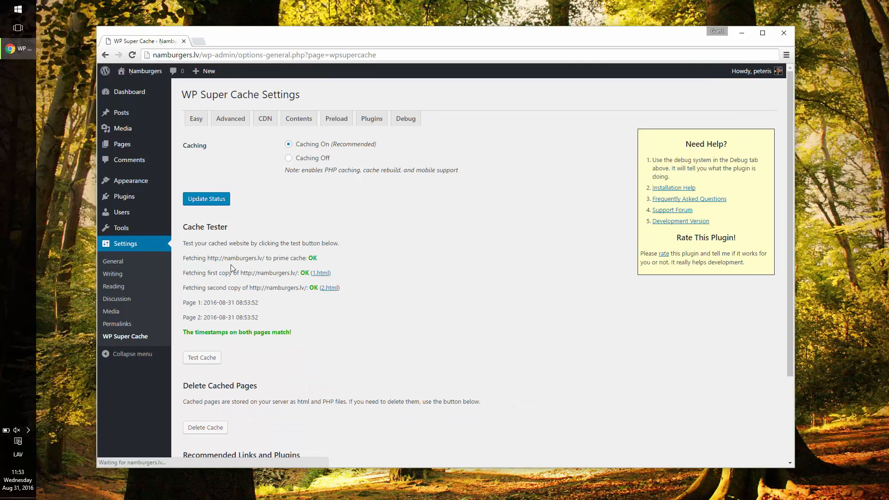
# Enable page compression, 304 Not Modified browser caching and no caching for known users in the advanced cache settings, update the status and test the cache.
pyautogui.click(231, 119)
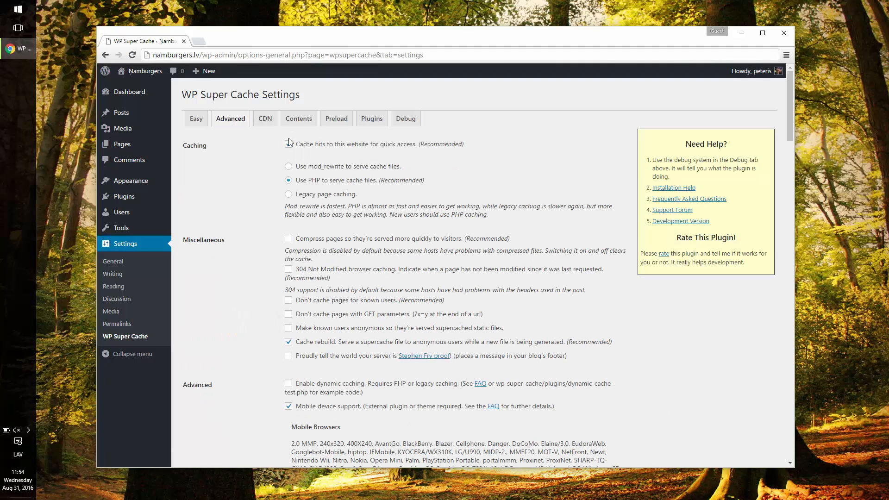
pyautogui.click(452, 239)
pyautogui.click(343, 270)
pyautogui.click(408, 301)
pyautogui.scroll(-4, 412, 302)
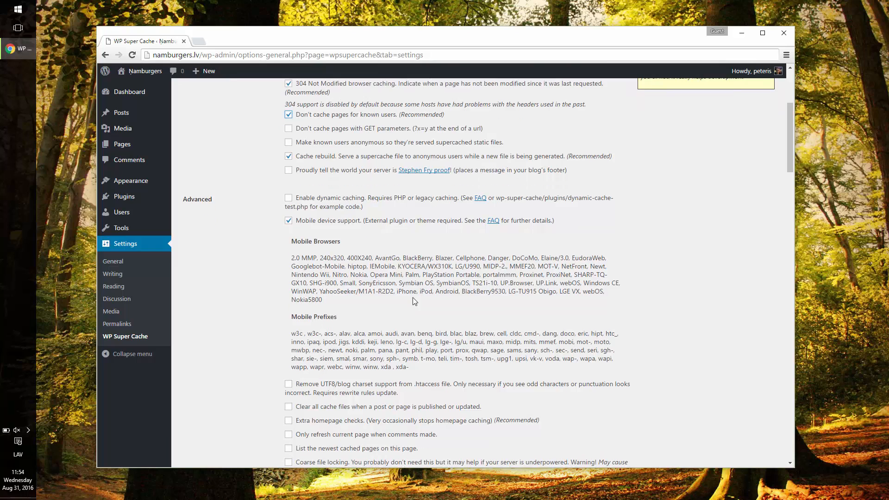
pyautogui.scroll(-2, 415, 301)
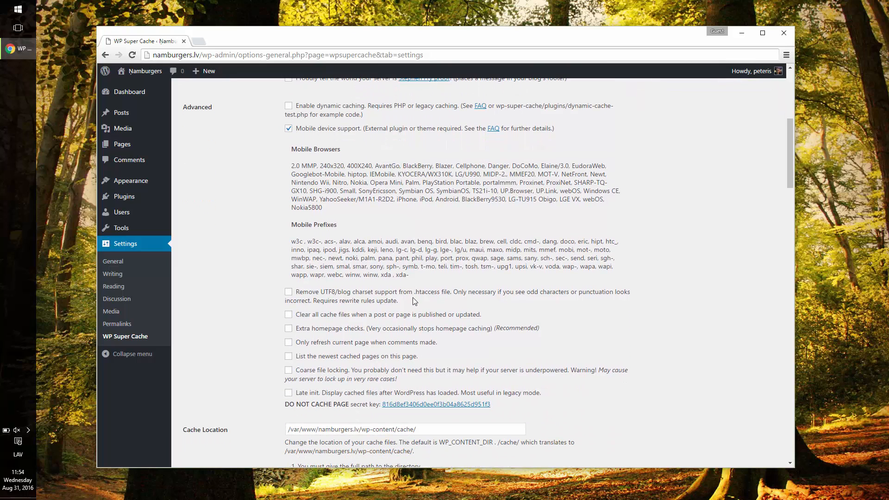
pyautogui.scroll(-5, 414, 301)
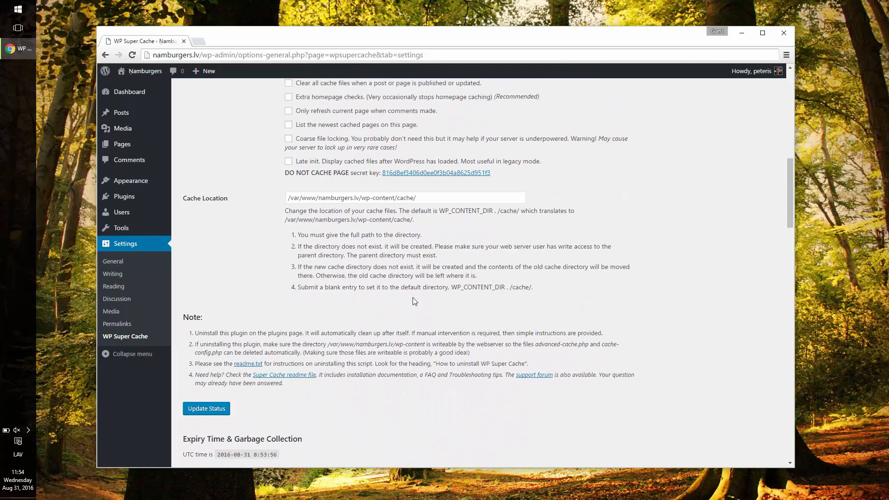
pyautogui.scroll(-4, 414, 301)
pyautogui.click(207, 223)
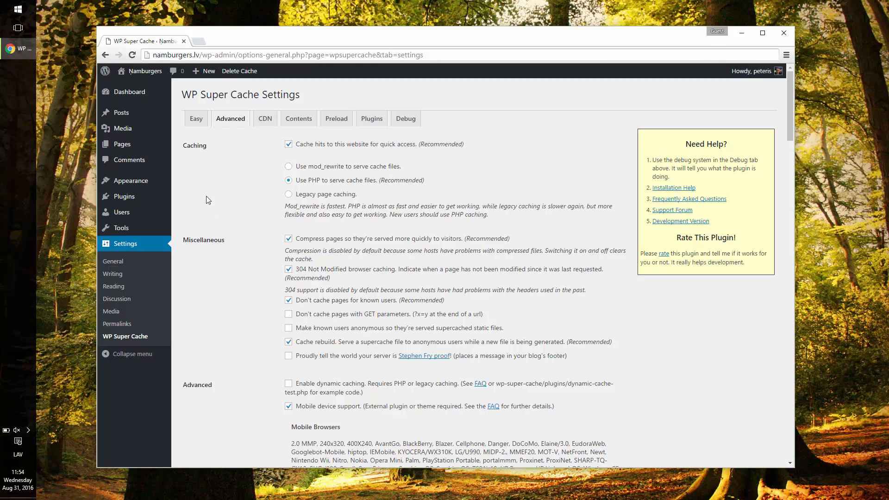
pyautogui.click(195, 121)
pyautogui.click(210, 270)
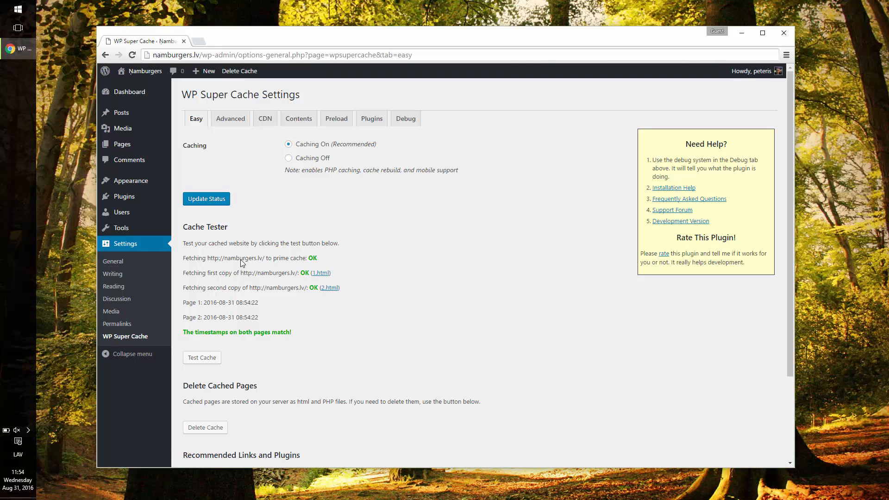
# Find Yoast SEO among the popular plugins, install it and activate it.
pyautogui.click(141, 199)
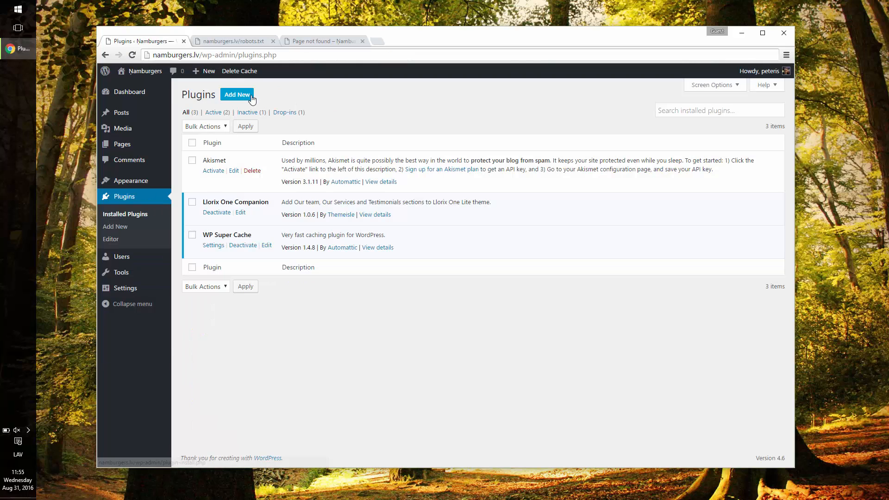
pyautogui.click(251, 97)
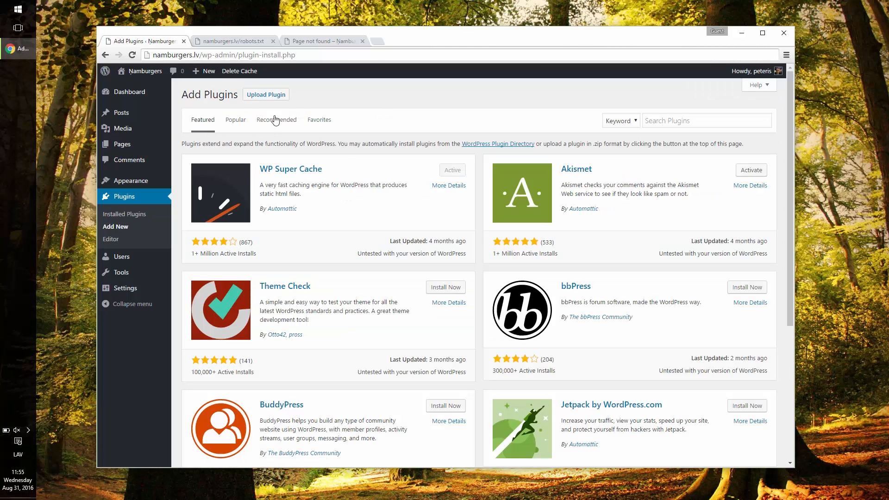
pyautogui.click(236, 121)
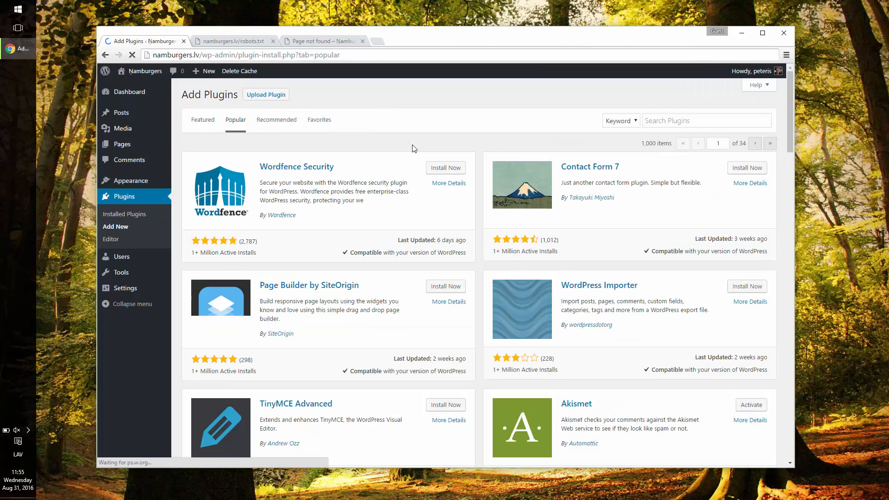
pyautogui.scroll(-12, 413, 148)
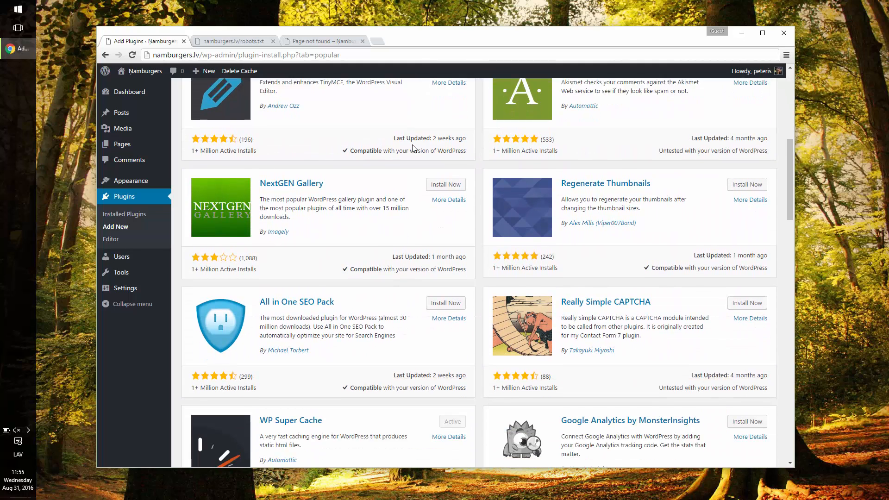
pyautogui.scroll(-6, 414, 148)
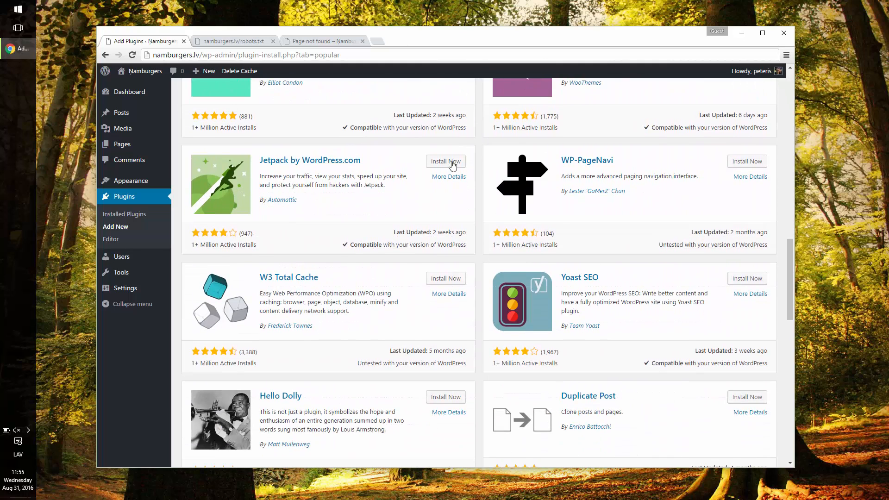
pyautogui.click(746, 277)
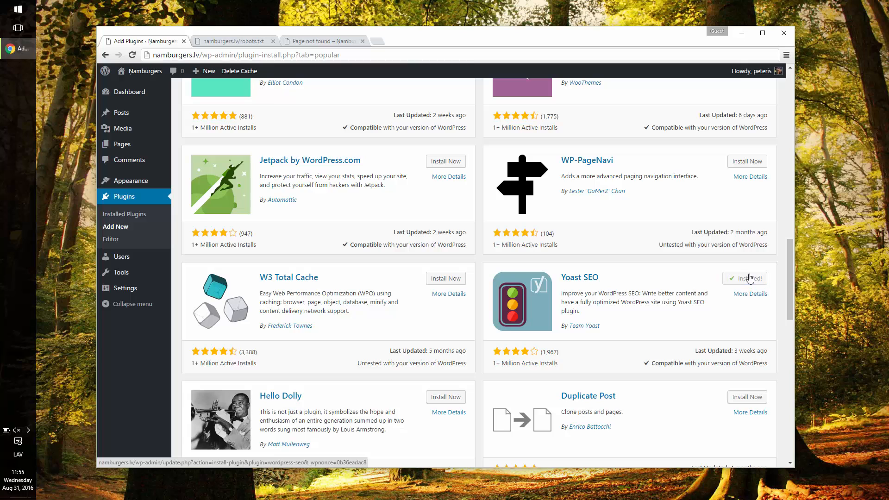
pyautogui.click(750, 278)
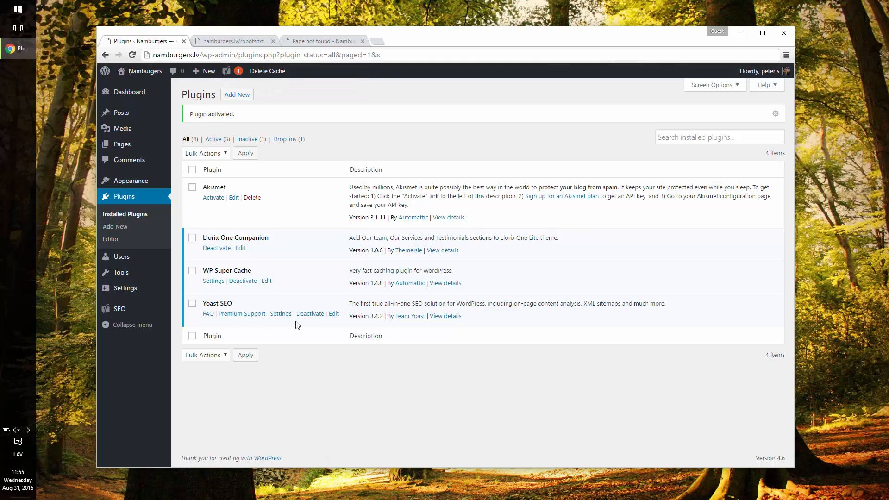
# Open the Yoast SEO settings, dismiss the general settings tour and go to the website and company information.
pyautogui.click(280, 314)
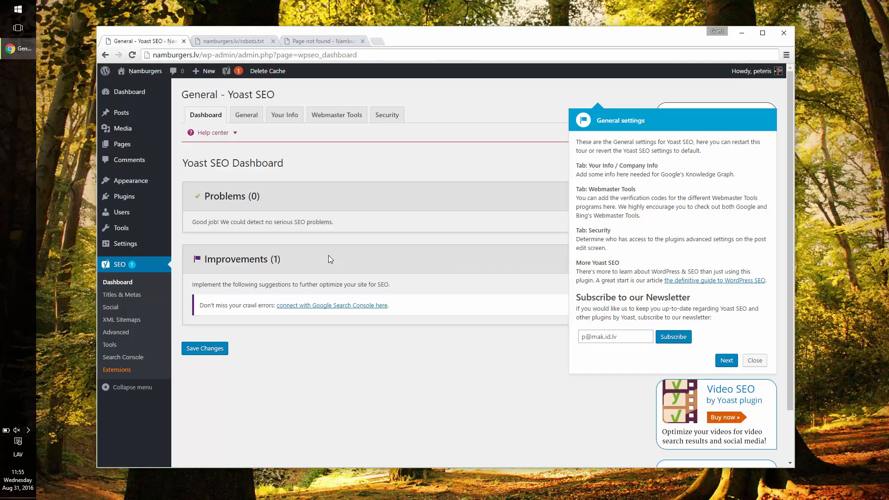
pyautogui.click(754, 360)
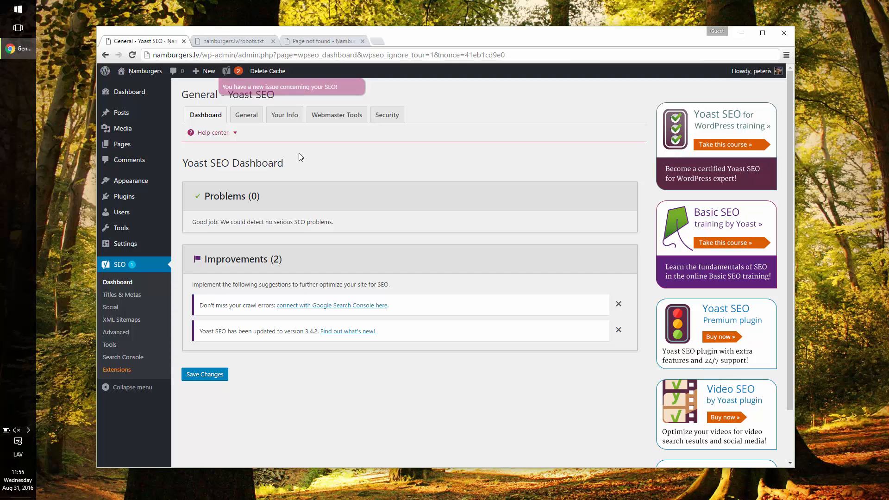
pyautogui.click(246, 115)
pyautogui.click(287, 118)
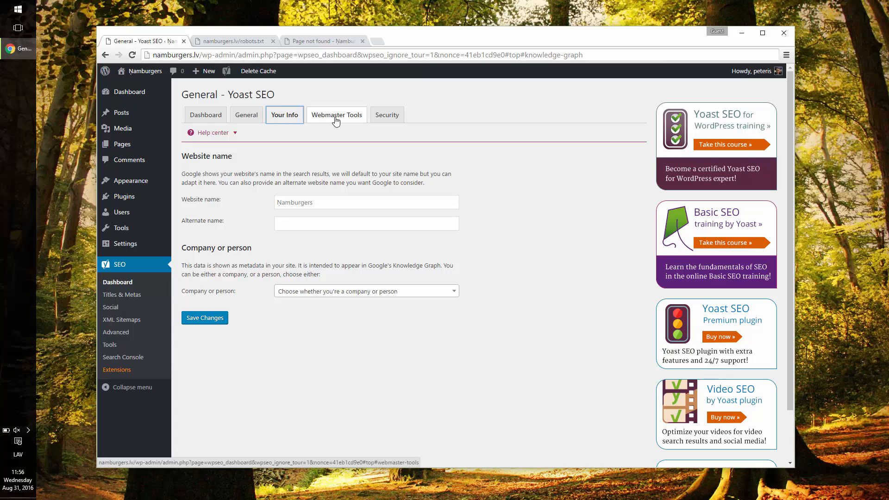
# Identify the site as a company named Ņamburgers, use the first burger image from the media library as its logo and save the changes.
pyautogui.click(376, 301)
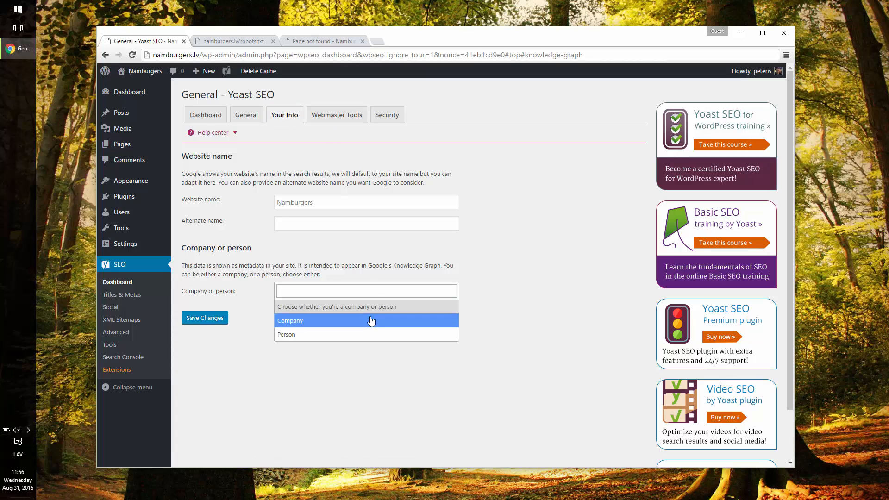
pyautogui.click(371, 320)
pyautogui.click(360, 324)
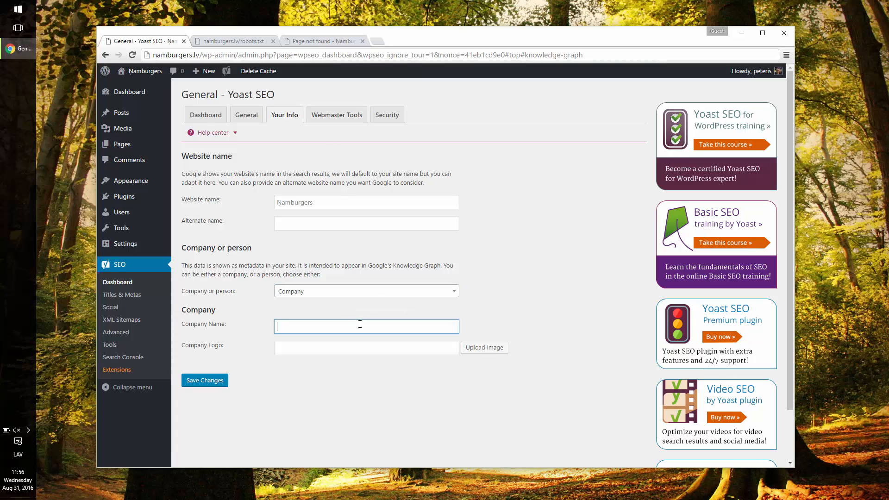
pyautogui.write('Namburgers')
pyautogui.click(482, 348)
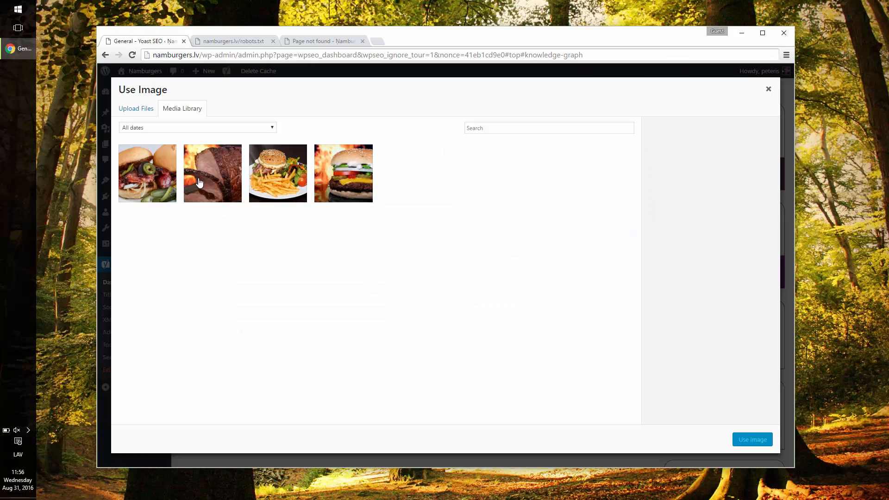
pyautogui.click(158, 180)
pyautogui.click(753, 441)
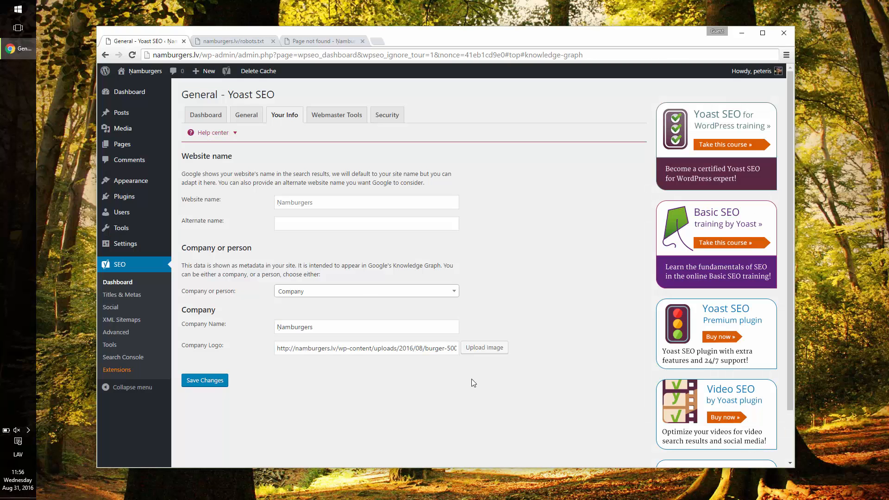
pyautogui.click(224, 381)
# Choose the vertical bar | as the title separator in the Yoast SEO titles and metas settings.
pyautogui.click(121, 295)
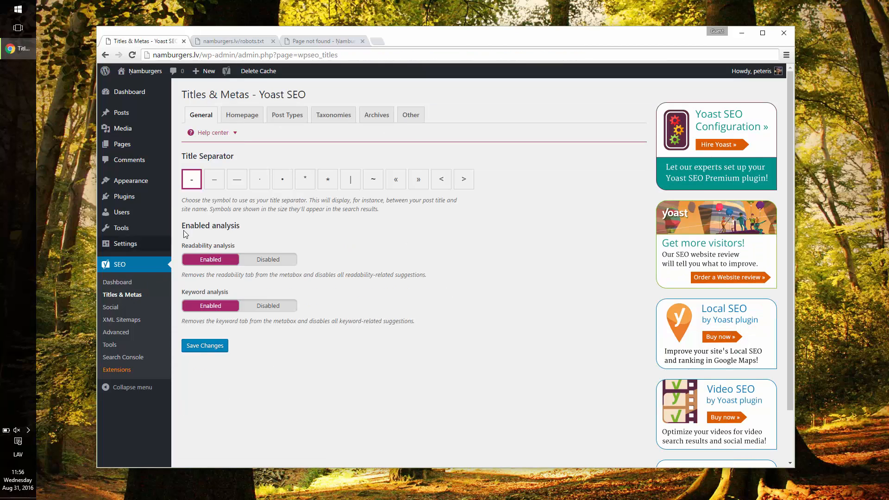
pyautogui.click(350, 184)
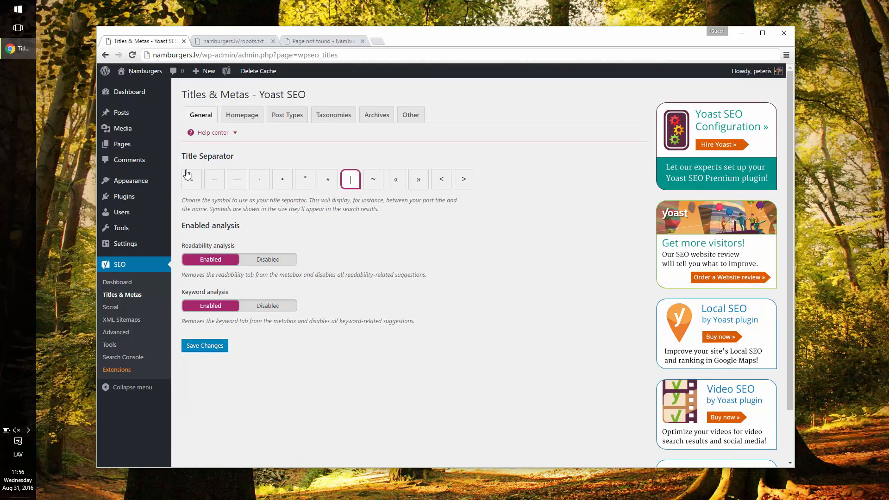
# Open the Ēdienkarte page for editing in a separate tab and examine its Yoast SEO snippet preview and analysis.
pyautogui.middleClick(130, 146)
pyautogui.click(218, 43)
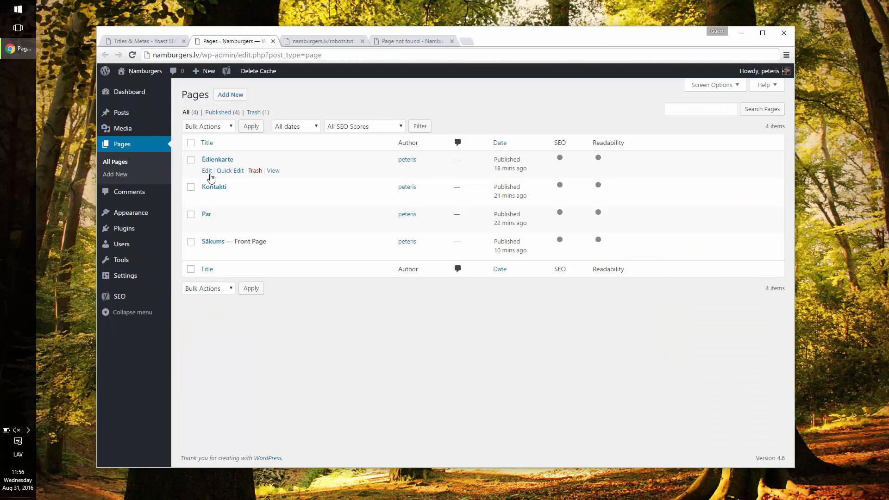
pyautogui.click(207, 171)
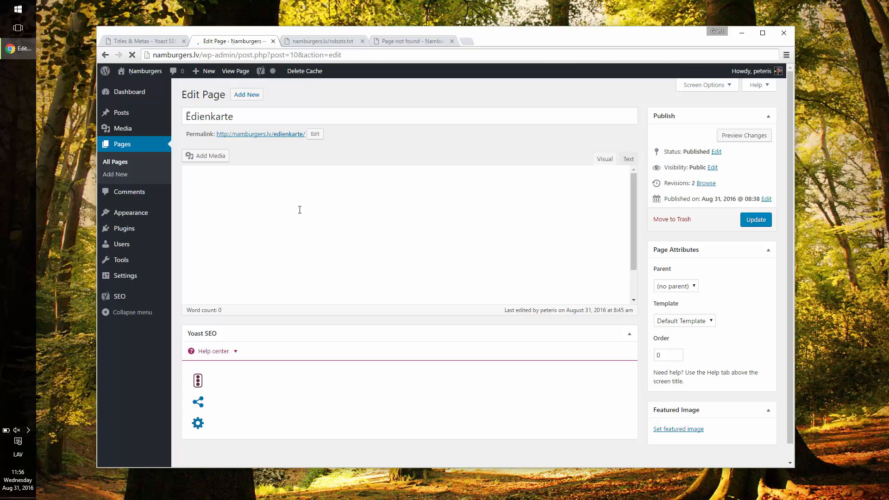
pyautogui.scroll(-6, 426, 230)
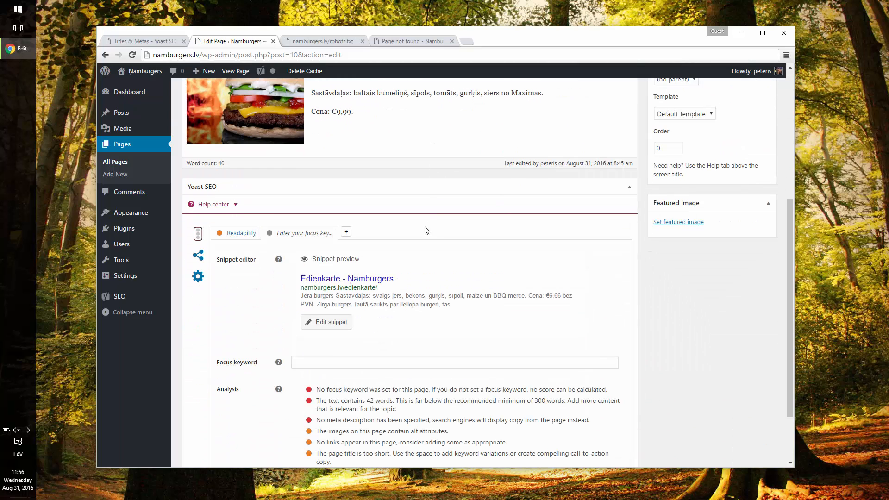
pyautogui.scroll(-2, 361, 278)
pyautogui.moveTo(318, 309); pyautogui.dragTo(436, 389)
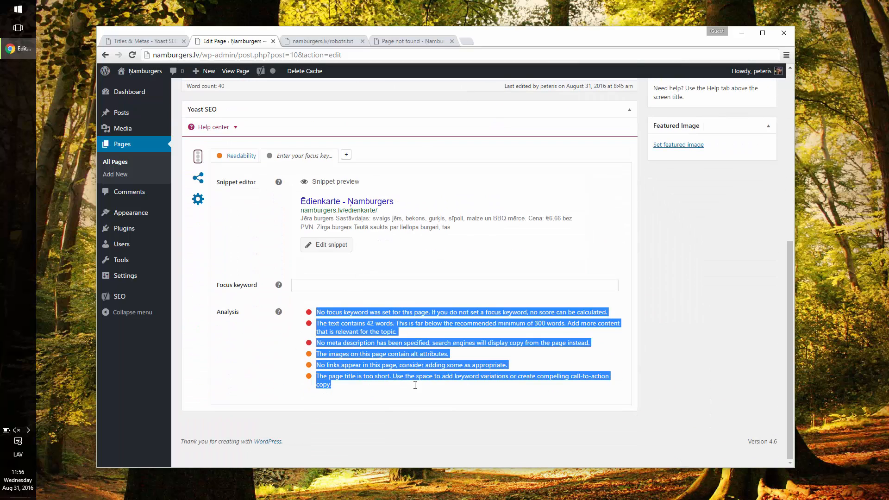
pyautogui.click(437, 389)
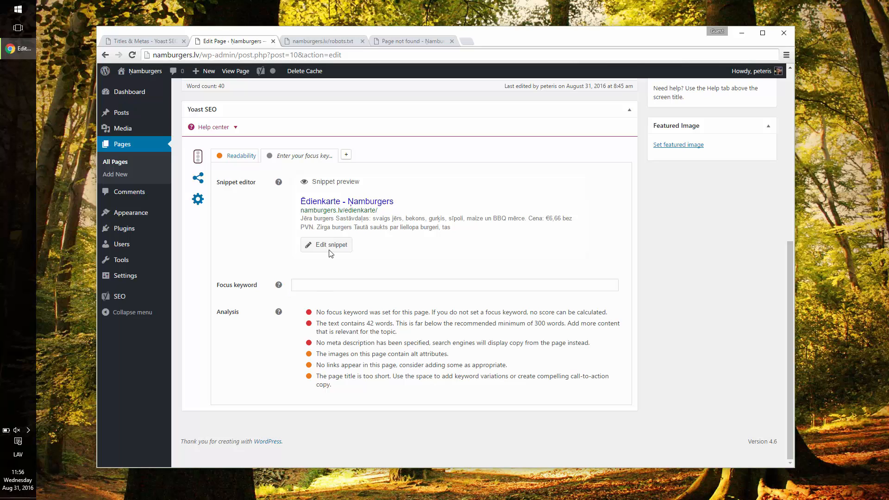
pyautogui.scroll(8, 440, 276)
pyautogui.scroll(-6, 599, 194)
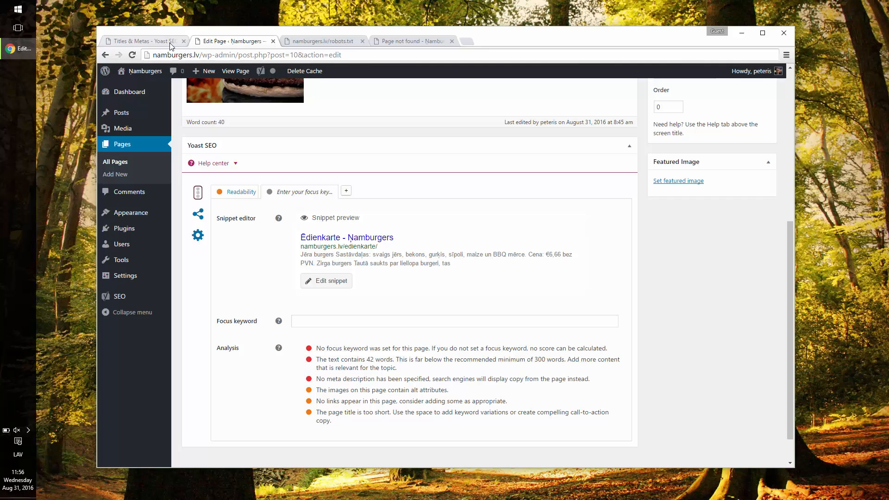
# Disable Yoast SEO's readability and keyword analysis, save the changes and check the Yoast SEO box on the Ēdienkarte page.
pyautogui.click(170, 41)
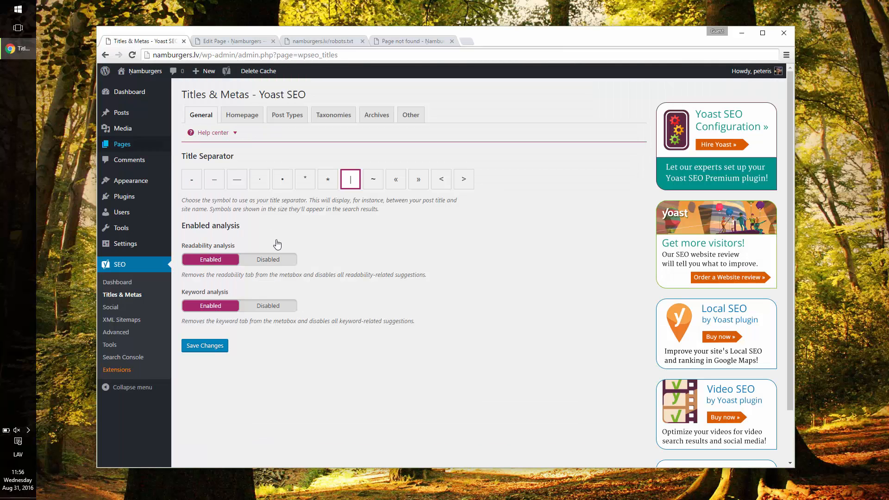
pyautogui.click(268, 259)
pyautogui.click(268, 306)
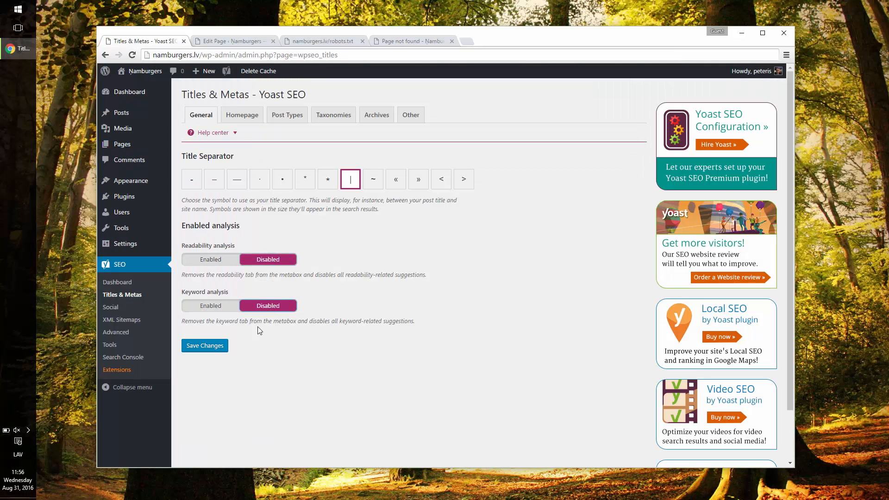
pyautogui.click(209, 353)
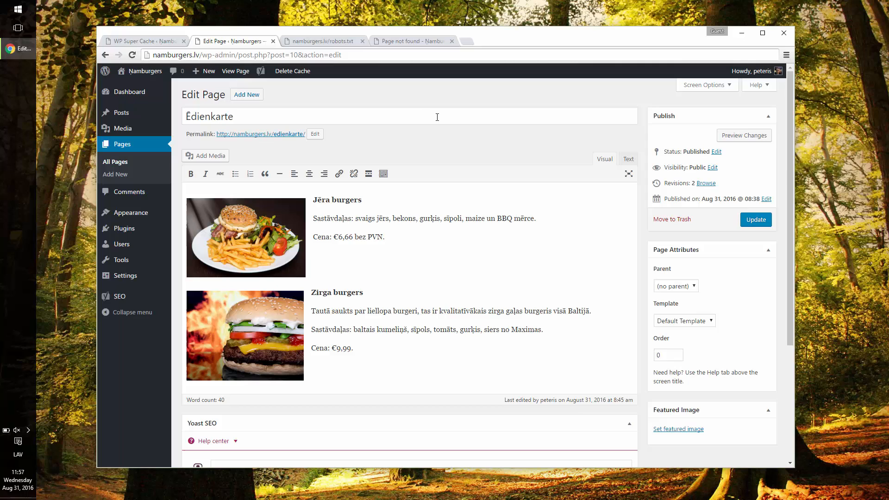
pyautogui.scroll(-4, 353, 185)
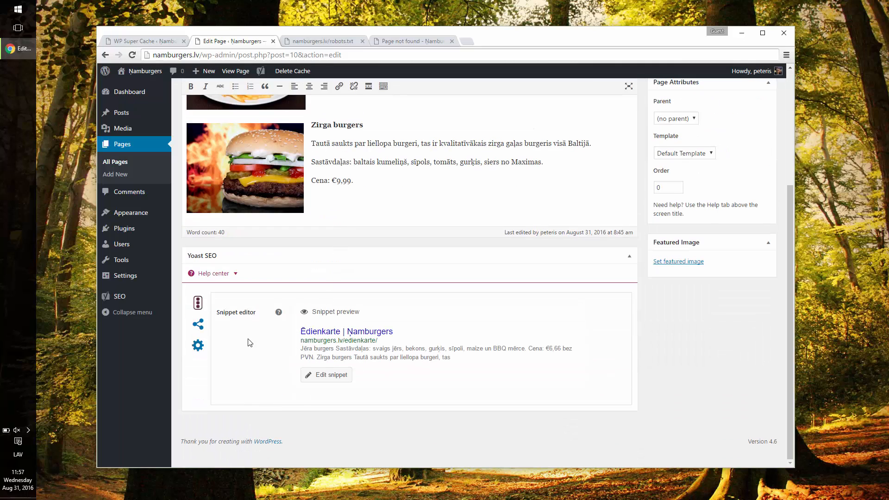
# Examine the Ēdienkarte page's Facebook and Twitter sharing fields and the social profile fields in Yoast SEO's Social settings.
pyautogui.click(197, 324)
pyautogui.scroll(-2, 246, 329)
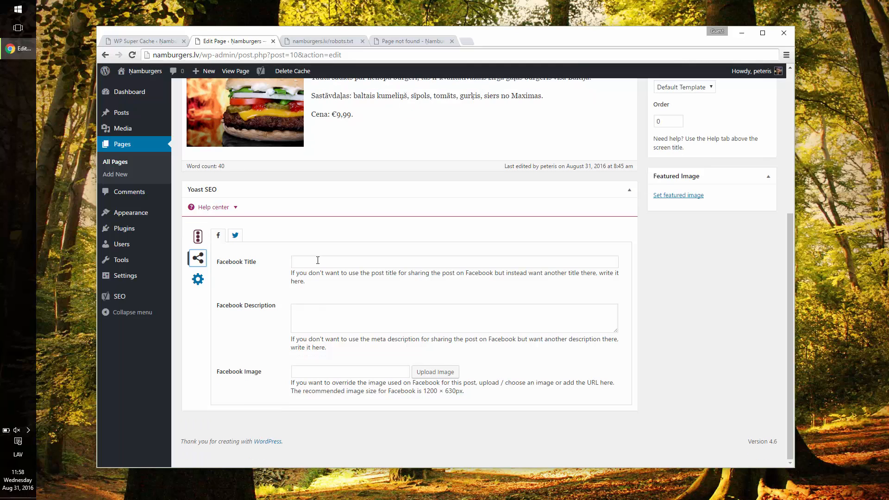
pyautogui.click(229, 238)
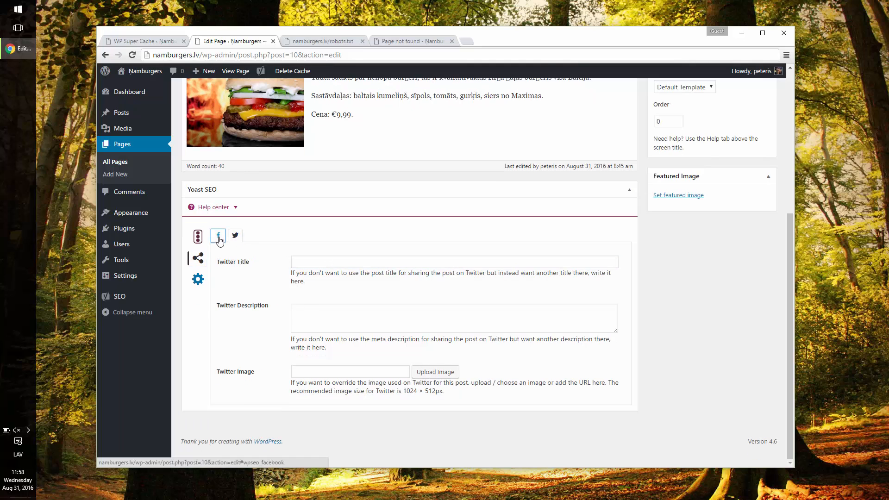
pyautogui.click(218, 236)
pyautogui.click(320, 367)
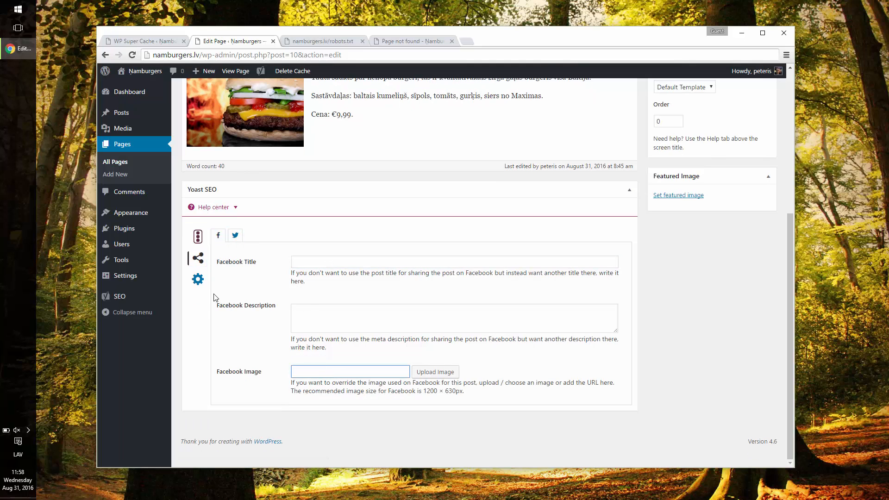
pyautogui.click(198, 236)
pyautogui.scroll(5, 253, 185)
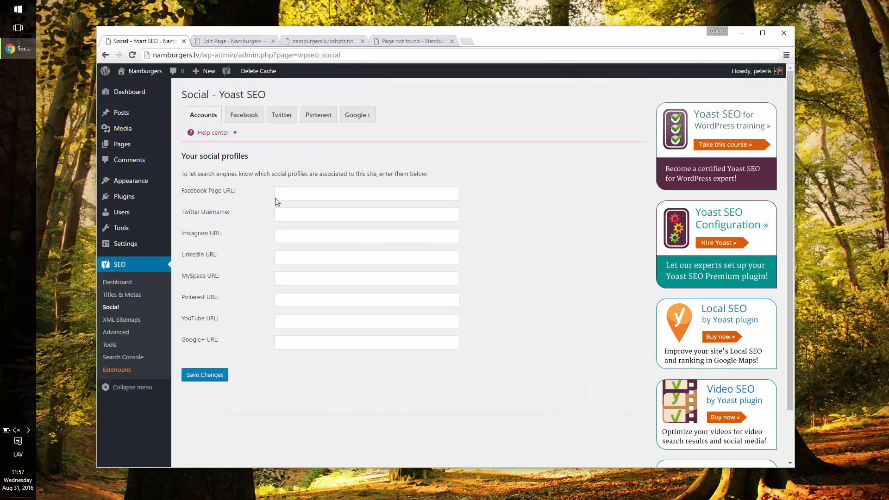
pyautogui.click(307, 192)
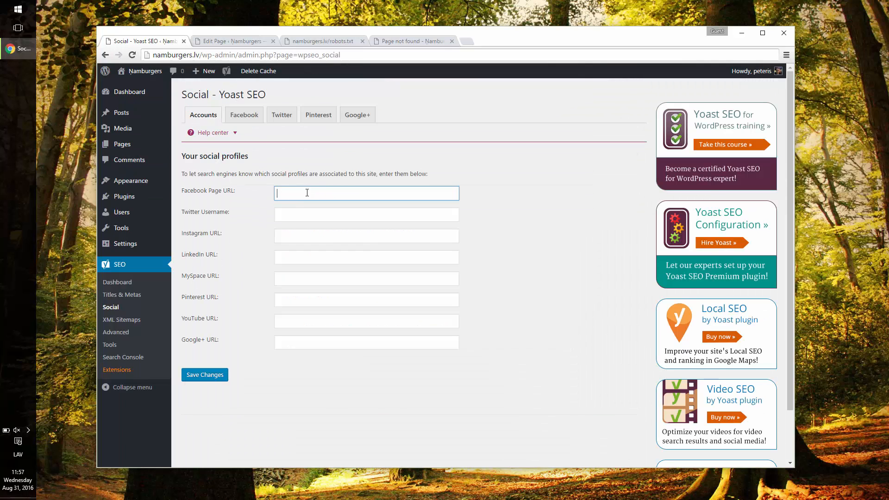
pyautogui.click(262, 121)
# Open the site's XML sitemap from the Yoast SEO settings and inspect the post and page sitemaps.
pyautogui.click(121, 320)
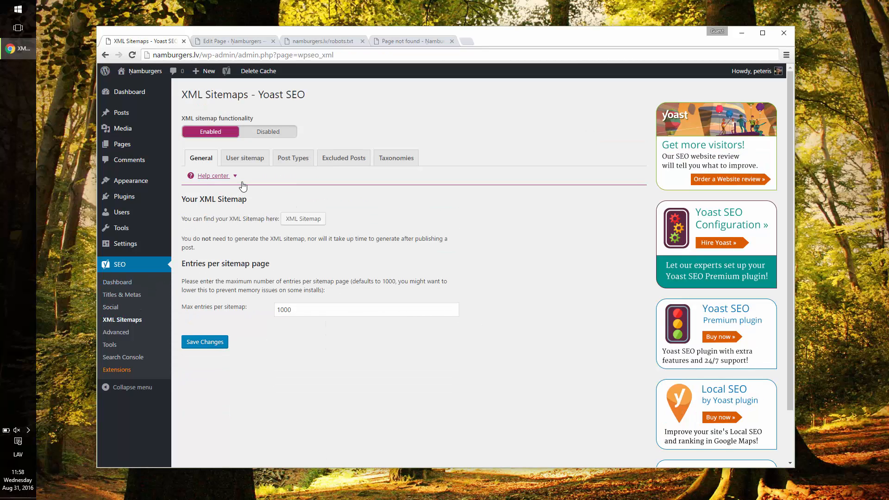
pyautogui.click(304, 219)
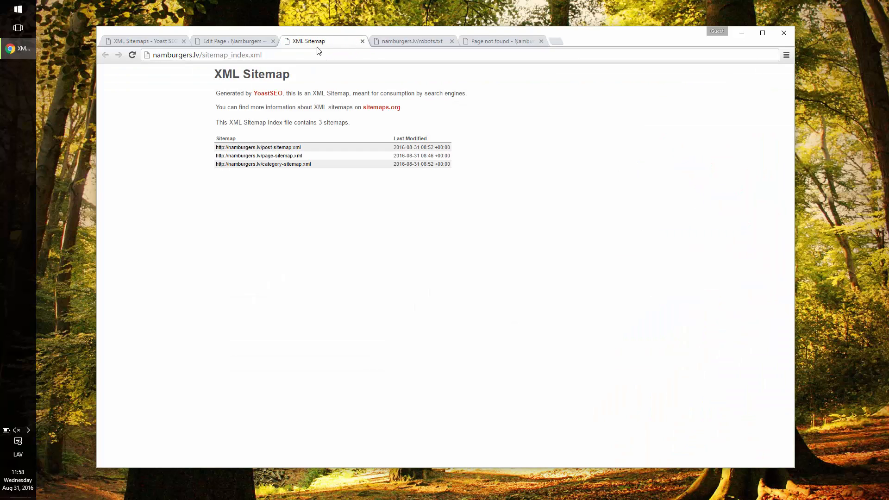
pyautogui.click(287, 148)
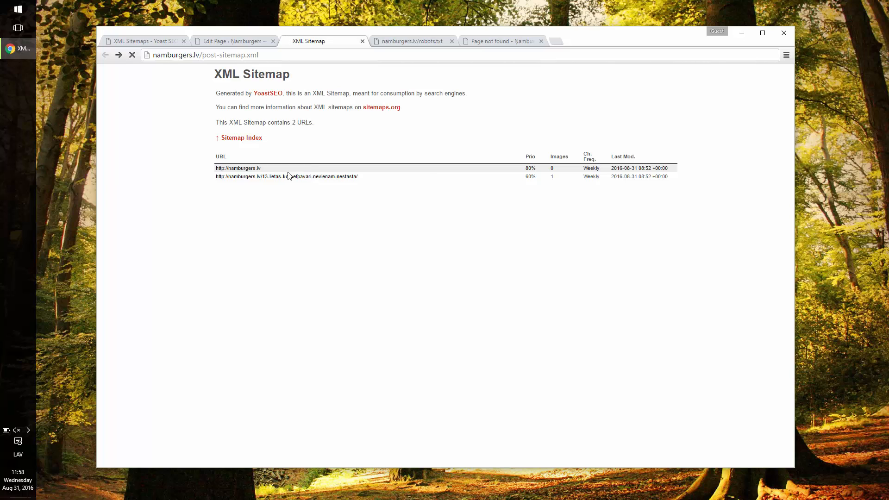
pyautogui.hotkey('alt', 'Left')
pyautogui.click(284, 160)
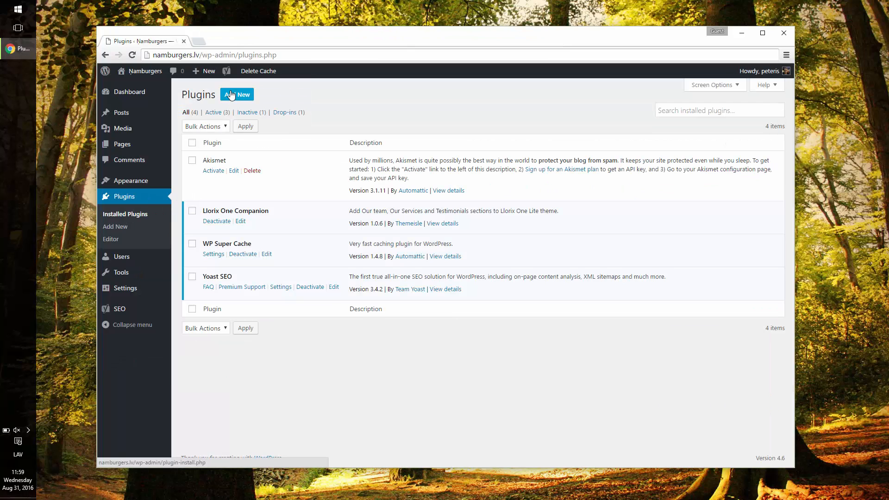
# Install and activate Wordfence Security from the popular plugins, and dismiss its welcome message and firewall notice.
pyautogui.click(237, 95)
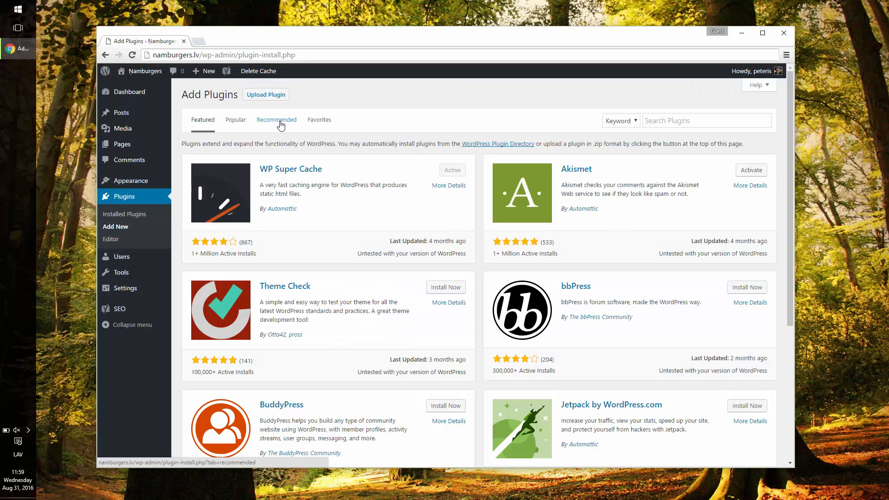
pyautogui.click(244, 121)
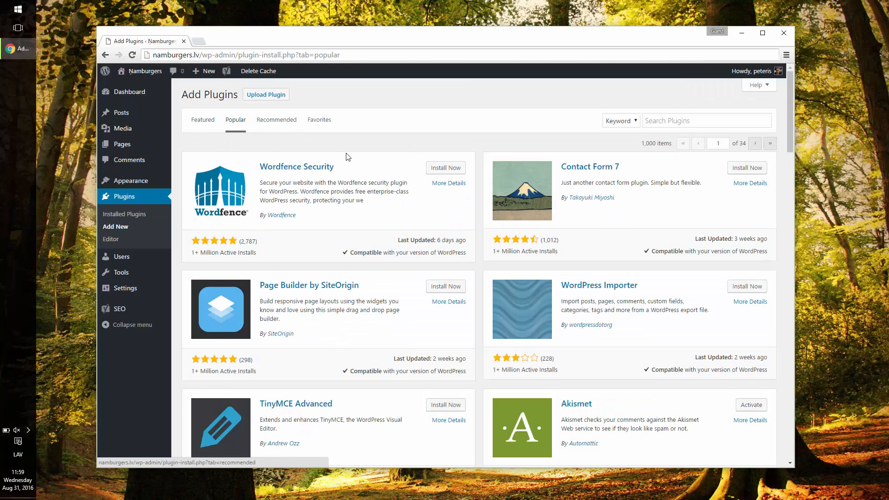
pyautogui.click(426, 168)
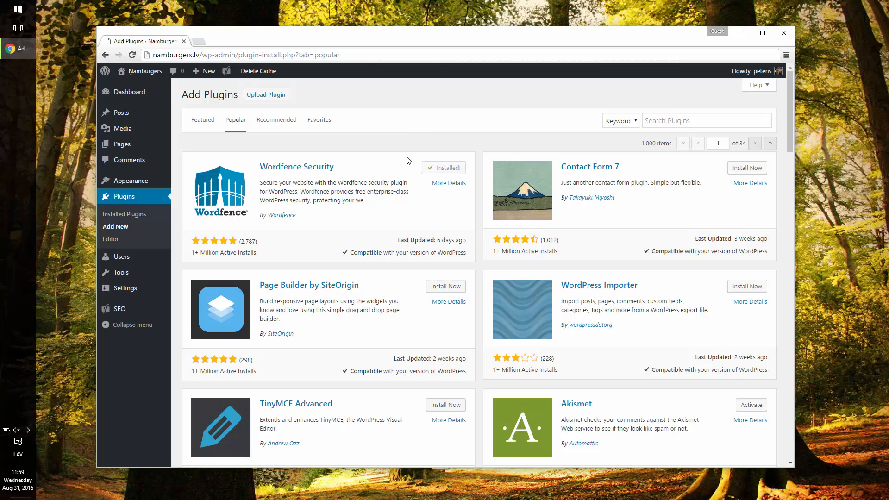
pyautogui.click(443, 169)
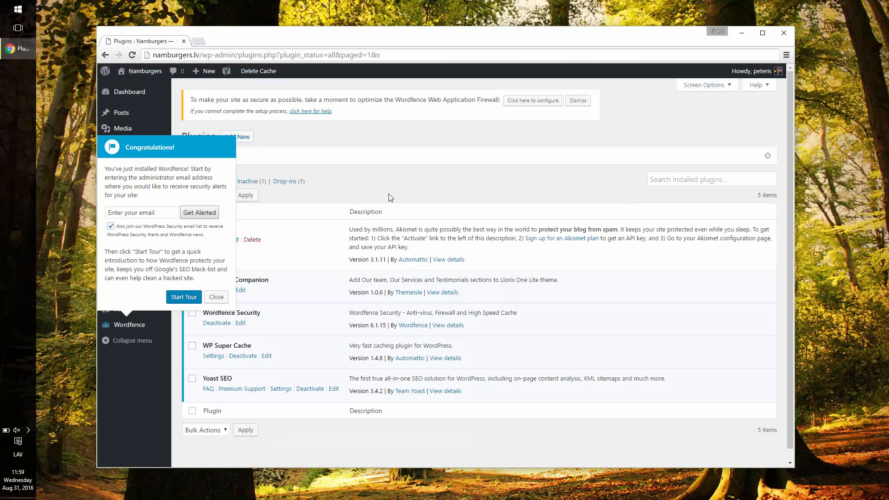
pyautogui.click(216, 297)
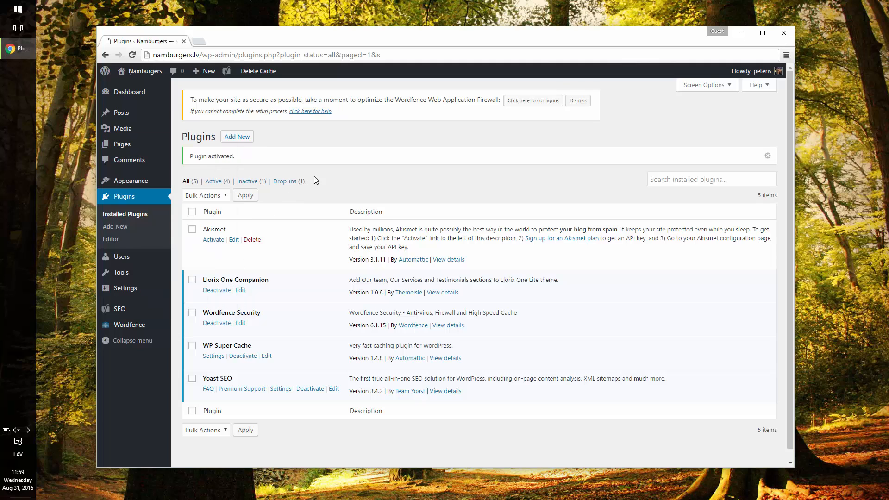
pyautogui.click(578, 102)
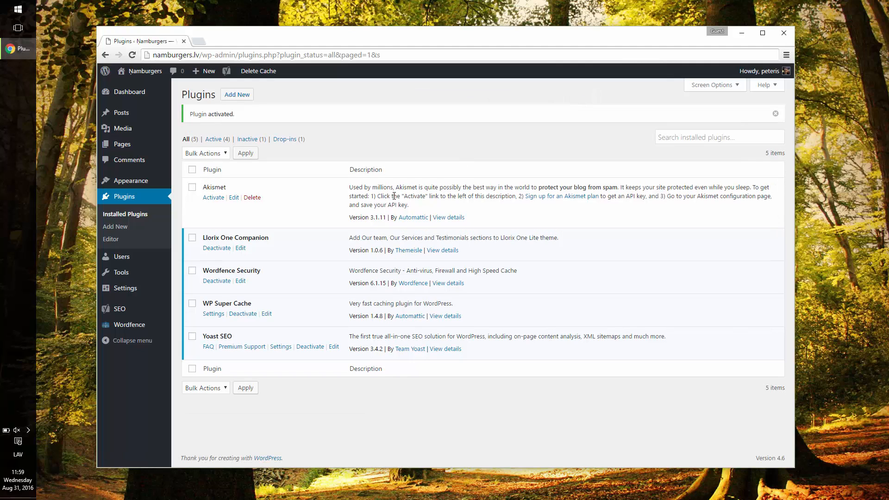
# End the introductory tour on the Wordfence Scan page and look over the scan summary, detailed activity and new issues.
pyautogui.click(243, 280)
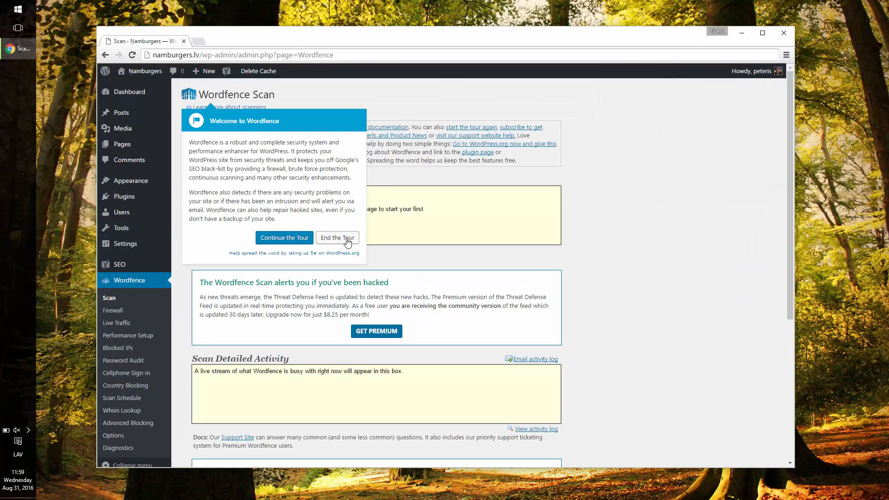
pyautogui.click(348, 242)
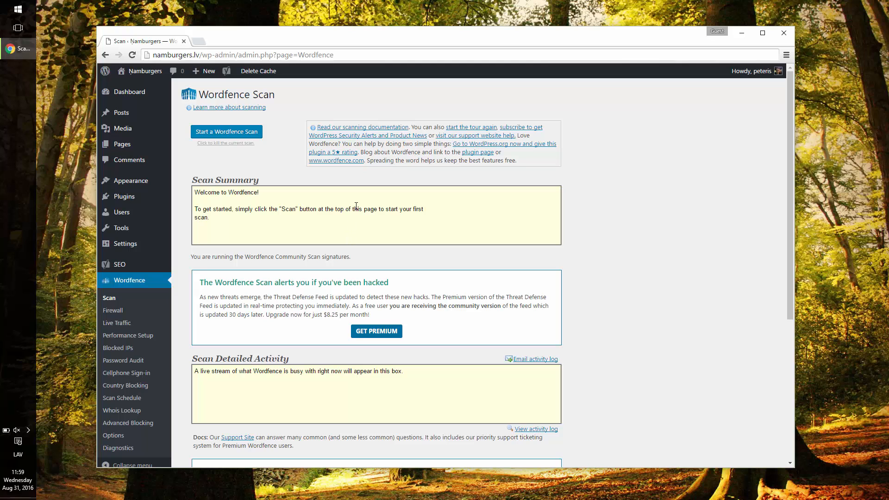
pyautogui.scroll(-5, 471, 233)
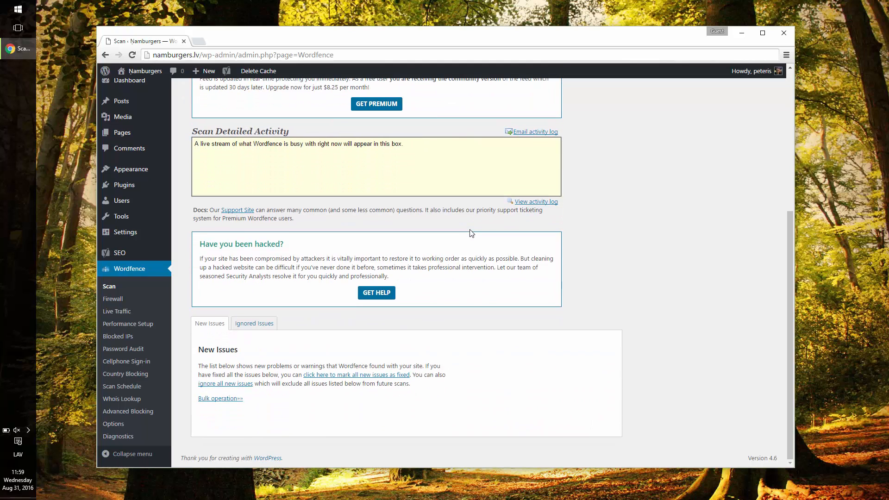
pyautogui.scroll(5, 371, 200)
# Enable automatic Wordfence updates from the WordPress dashboard and dismiss the administrator e-mail notice on the Plugins page.
pyautogui.click(149, 95)
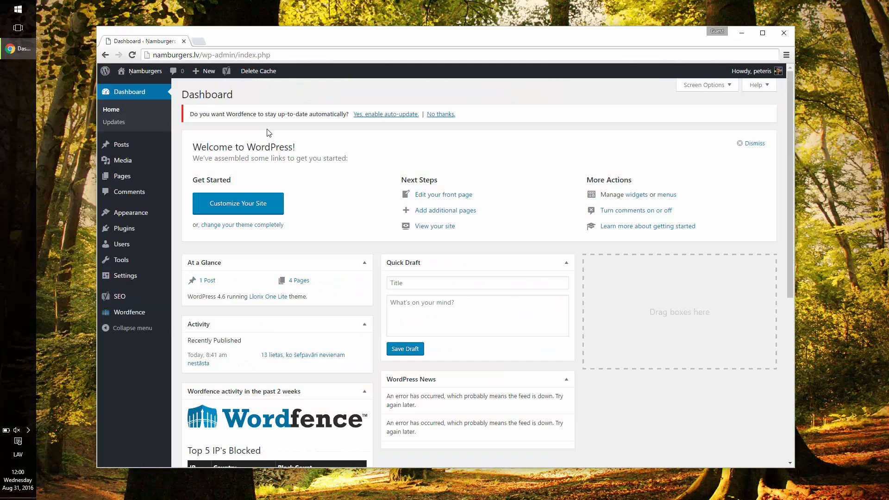
pyautogui.click(379, 115)
pyautogui.scroll(-6, 360, 123)
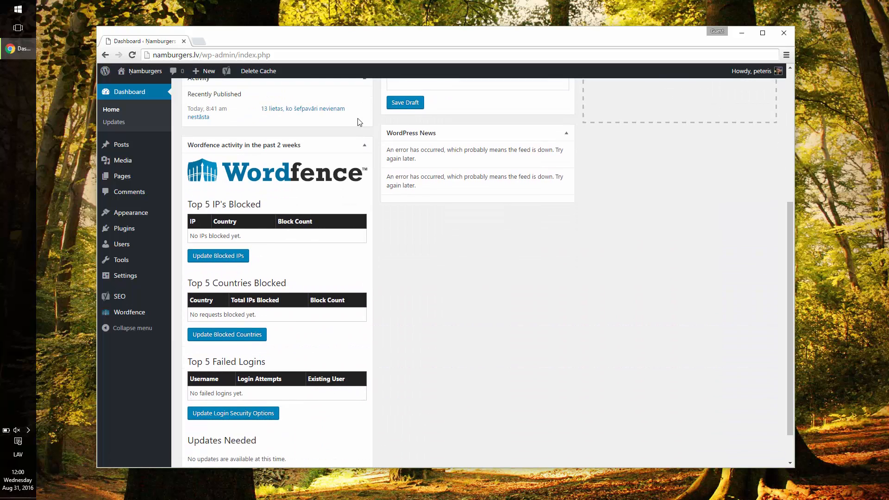
pyautogui.scroll(6, 301, 276)
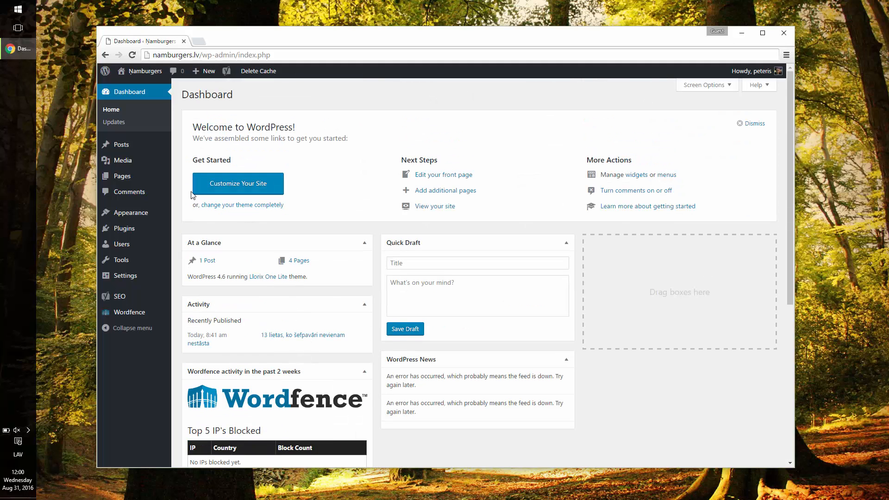
pyautogui.click(137, 229)
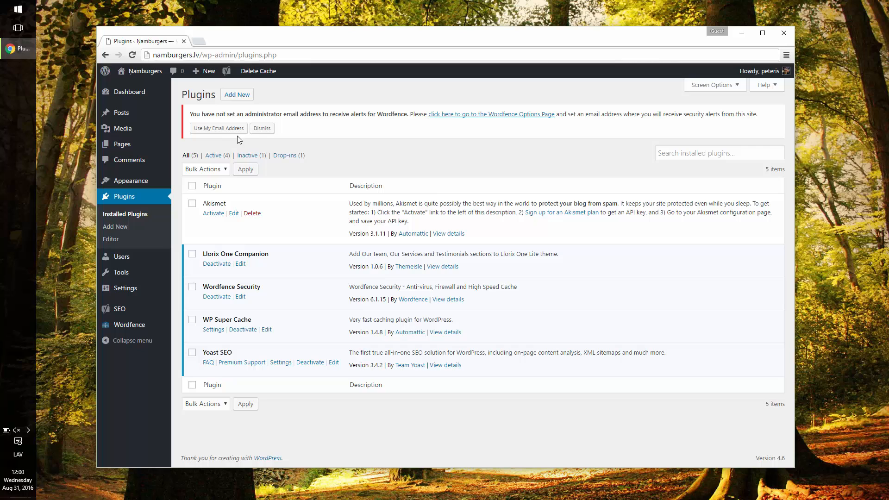
pyautogui.click(262, 131)
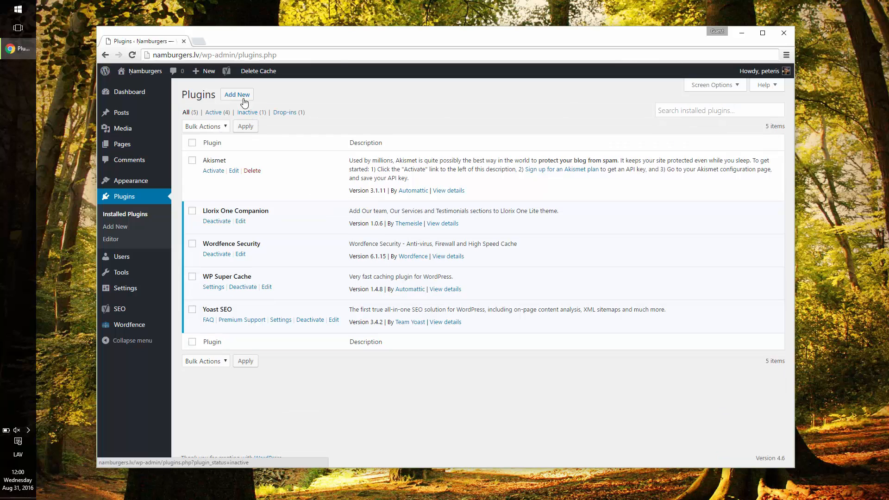
# Search the plugin directory for google analytics dashboard, and install and activate Google Analytics Dashboard for WP.
pyautogui.click(243, 96)
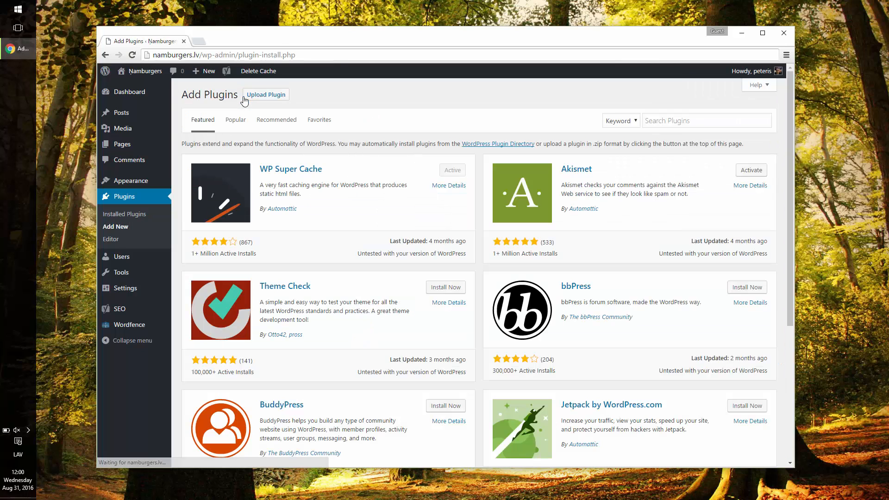
pyautogui.click(673, 119)
pyautogui.write('google a')
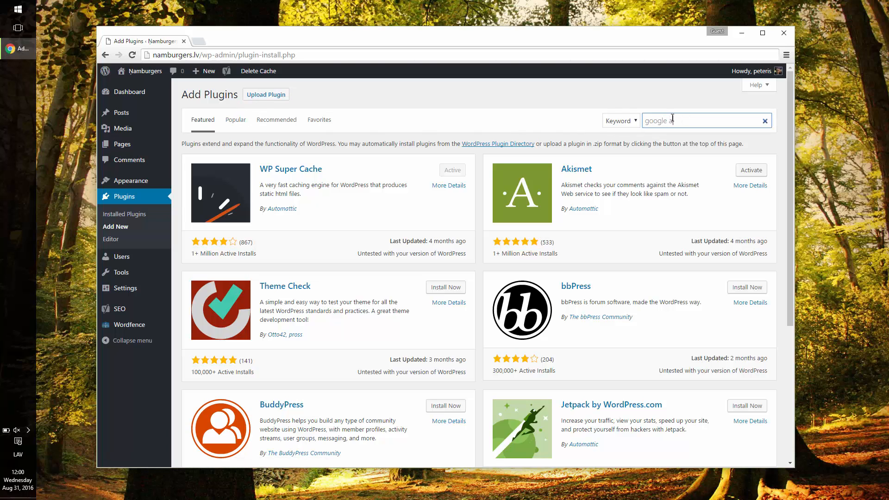
pyautogui.write('nalyti')
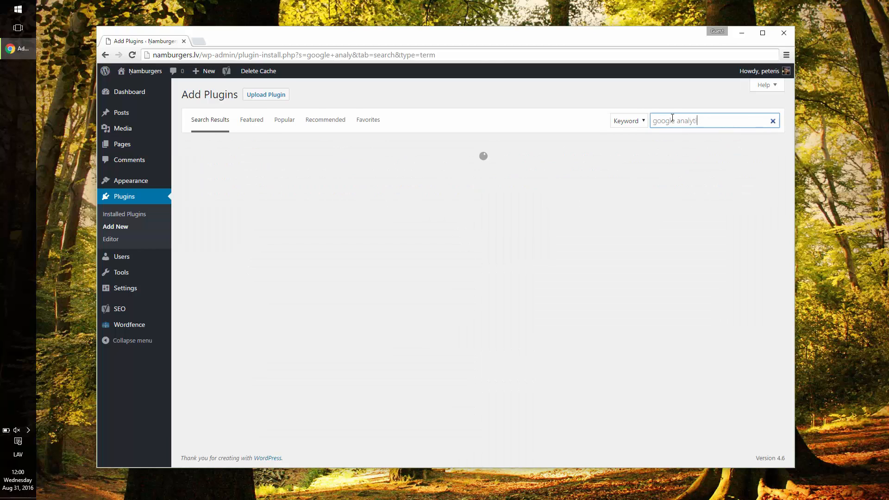
pyautogui.write('cs dashboard')
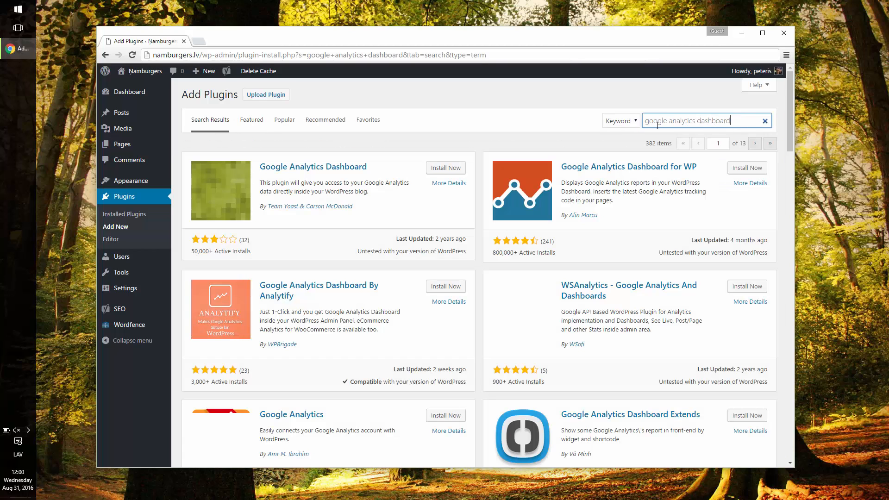
pyautogui.click(750, 169)
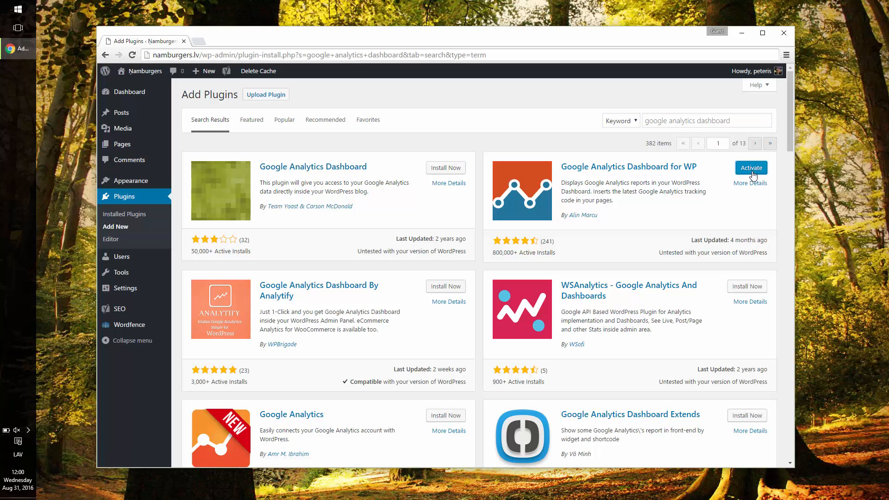
pyautogui.click(752, 172)
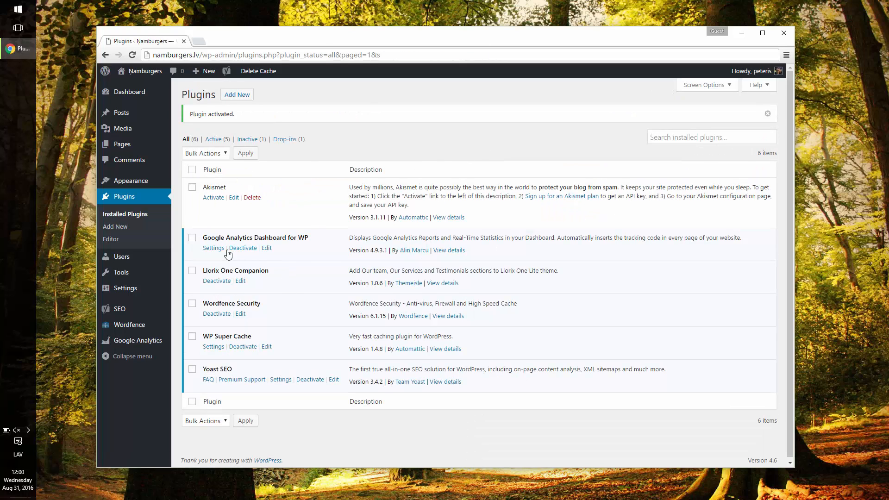
# Open the Google Analytics Dashboard for WP settings and go to the Google Analytics account from google.com/analytics in a separate tab.
pyautogui.click(219, 249)
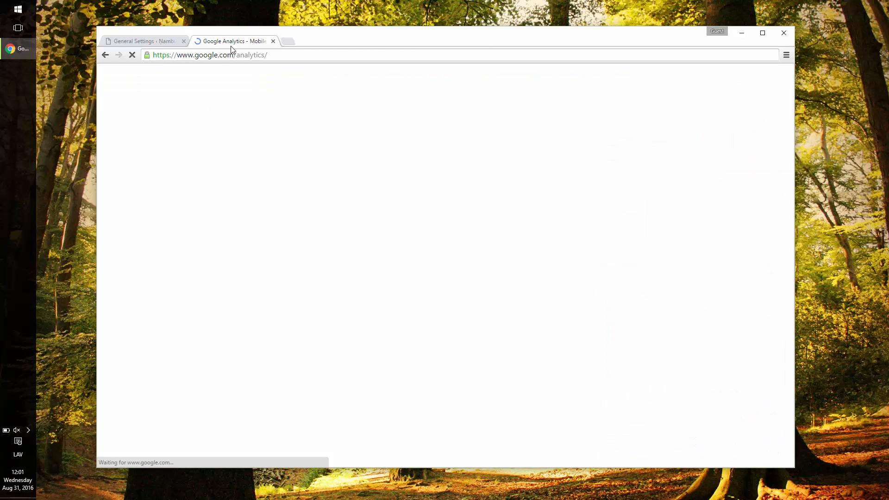
pyautogui.click(744, 81)
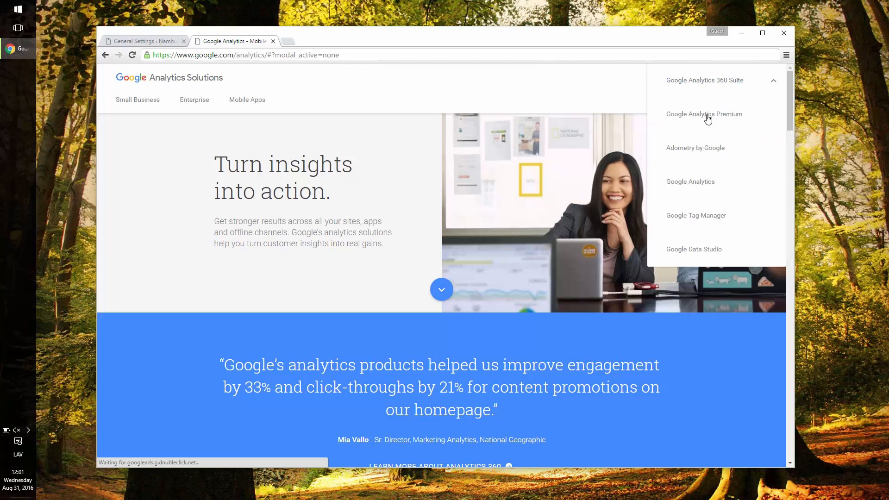
pyautogui.click(701, 182)
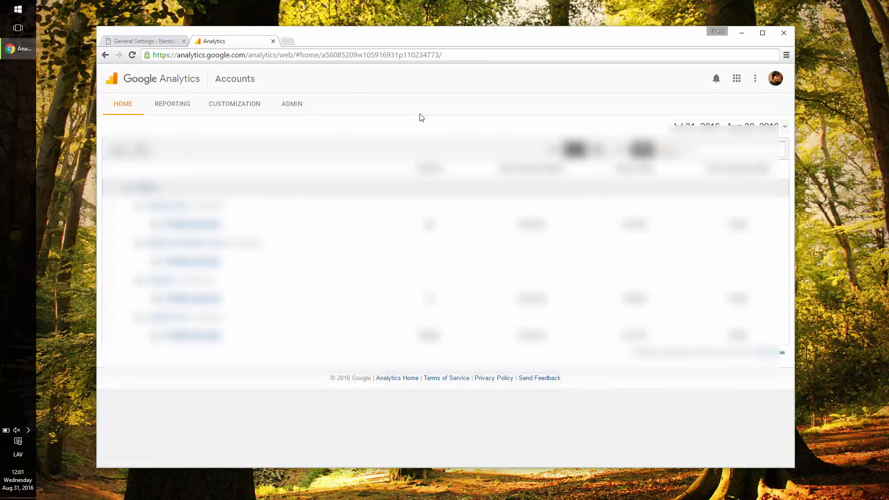
# Start a new website property in the Google Analytics administration, with the website name Ņamburgers and the URL namburgers.lv.
pyautogui.click(292, 103)
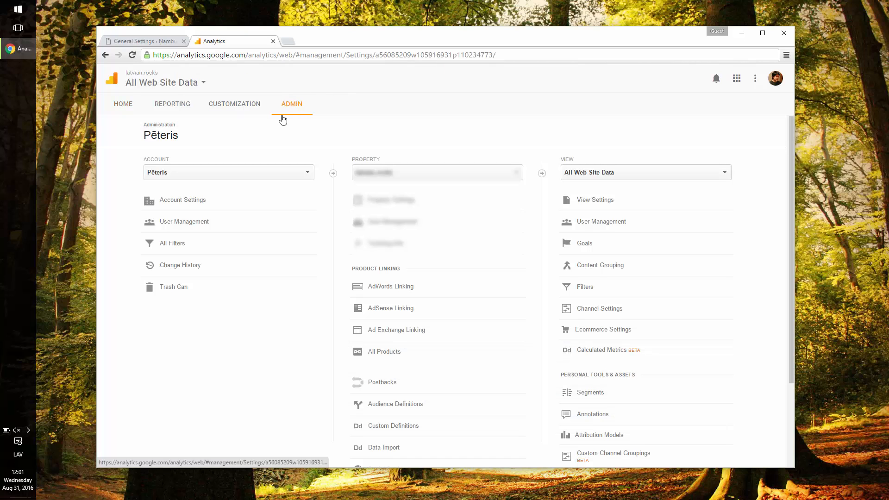
pyautogui.click(384, 174)
pyautogui.click(407, 266)
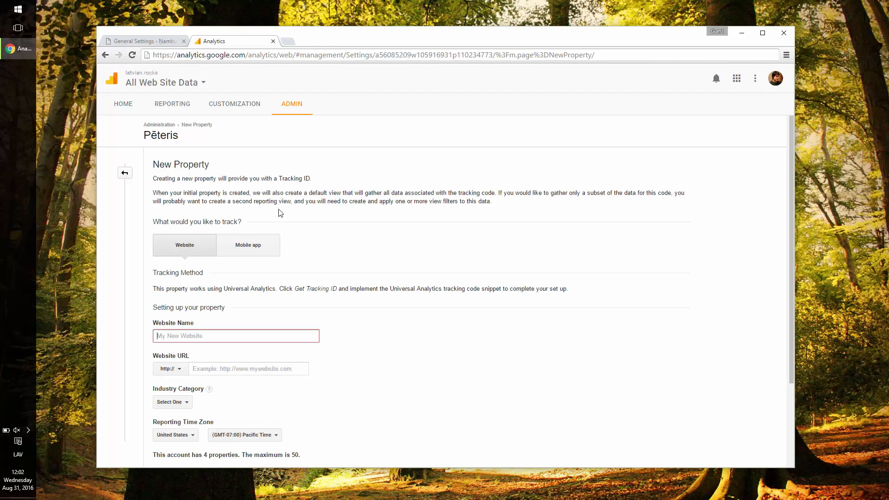
pyautogui.scroll(-2, 266, 233)
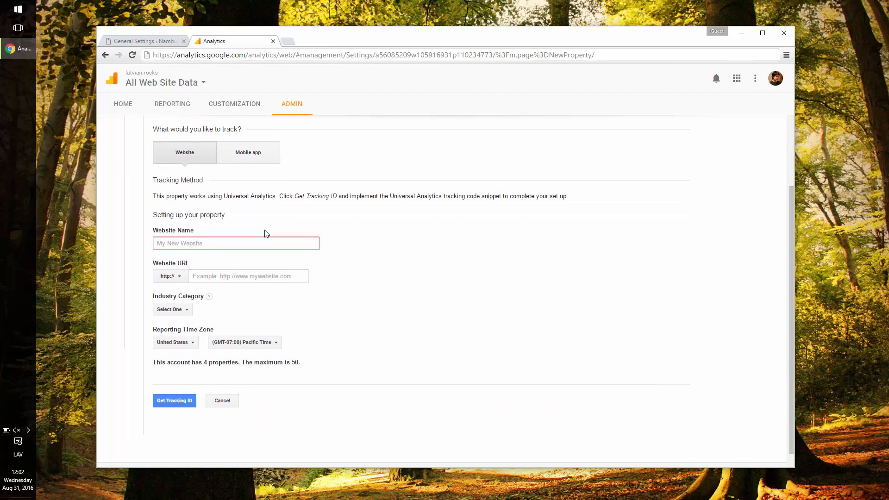
pyautogui.write('Namburgers')
pyautogui.press('Tab')
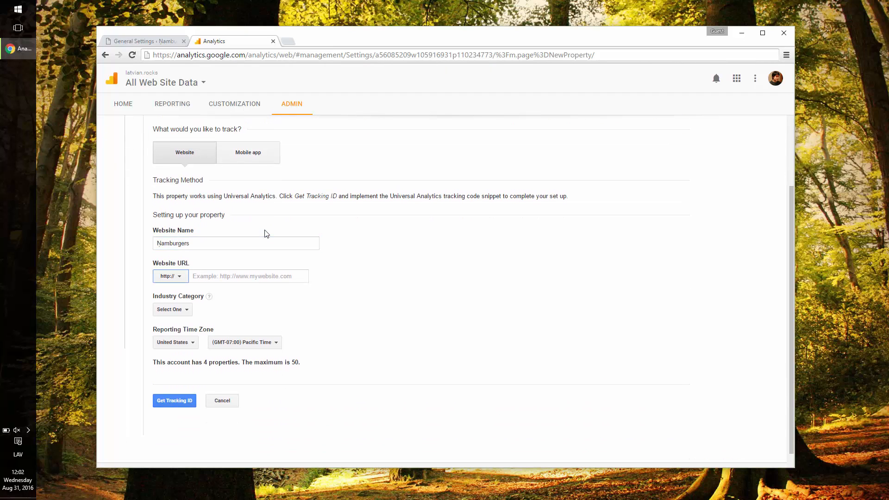
pyautogui.press('Tab')
pyautogui.write('nambu')
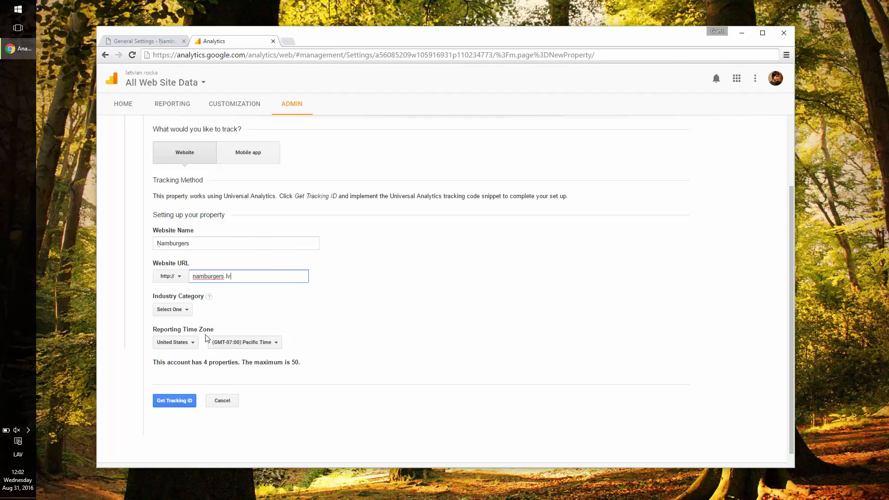
# Set the new property's reporting time zone country to Latvia and create the property to get its tracking ID.
pyautogui.click(188, 344)
pyautogui.write('latvi')
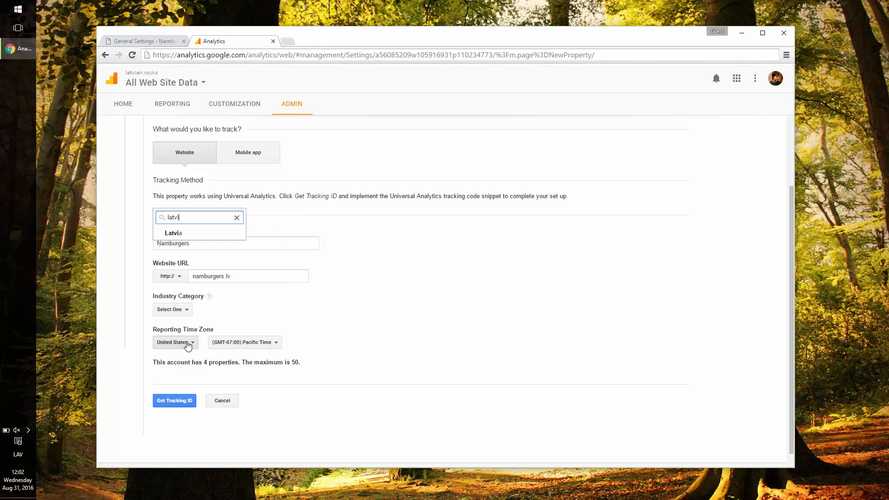
pyautogui.press('Return')
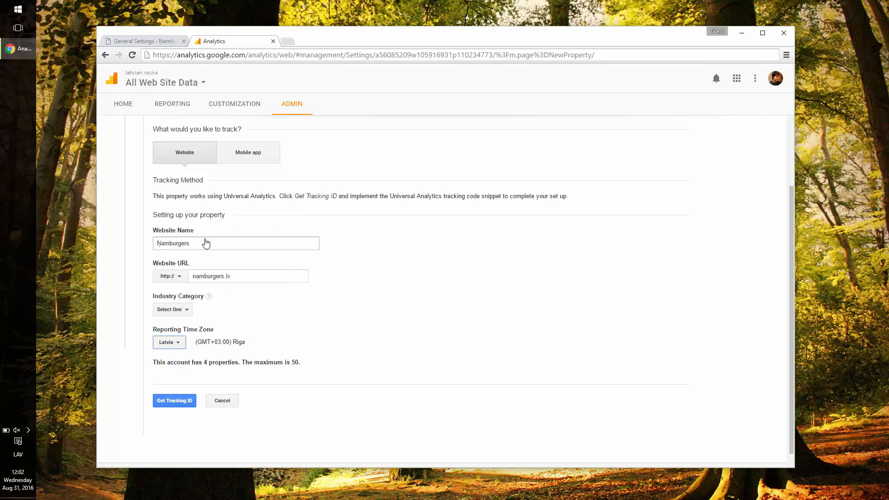
pyautogui.click(181, 410)
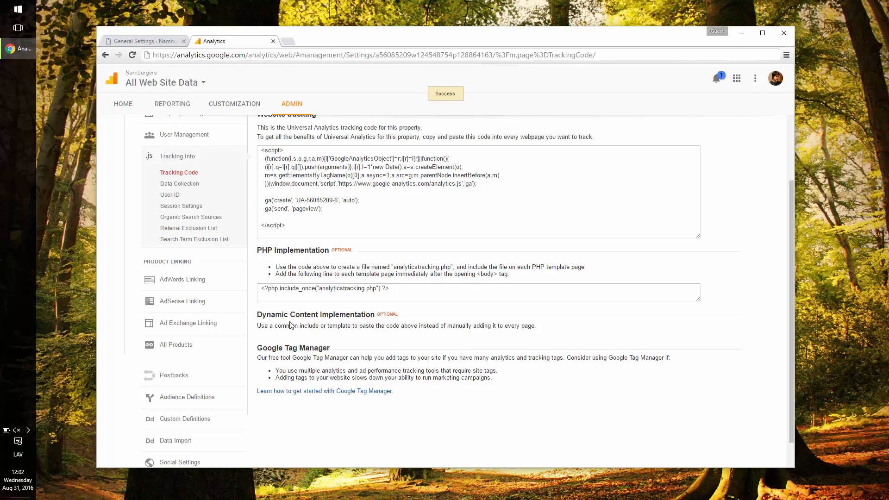
pyautogui.scroll(2, 291, 318)
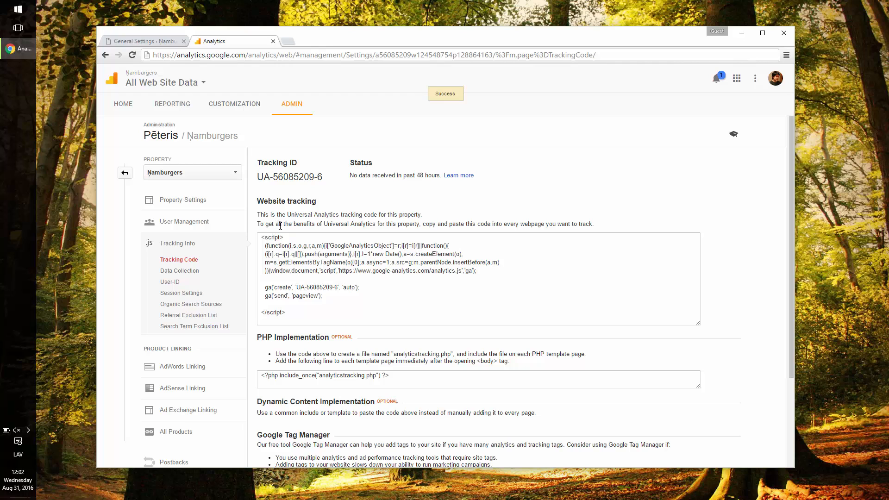
# Start the plugin authorization in WordPress, request an access code and allow the plugin to view the Google Analytics data.
pyautogui.click(160, 42)
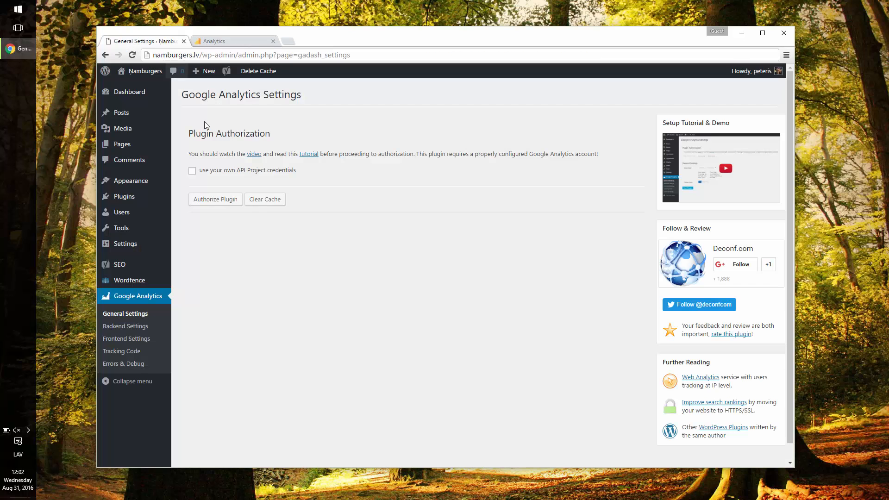
pyautogui.click(220, 199)
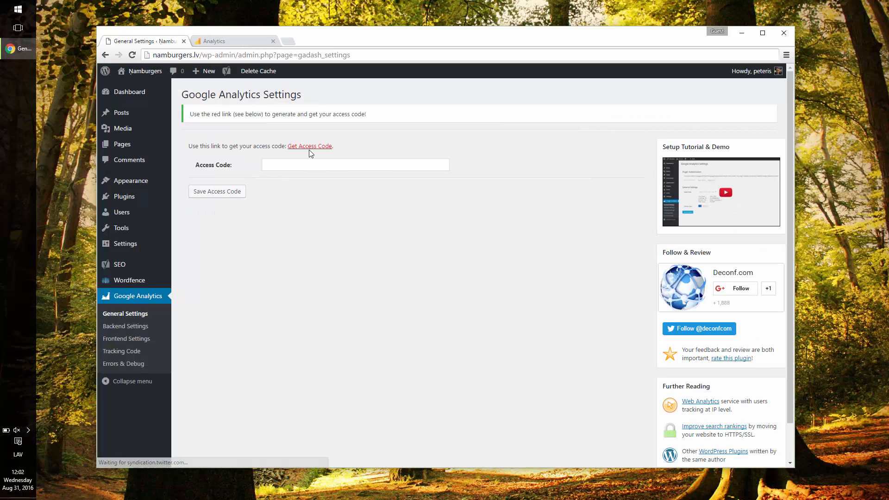
pyautogui.click(309, 145)
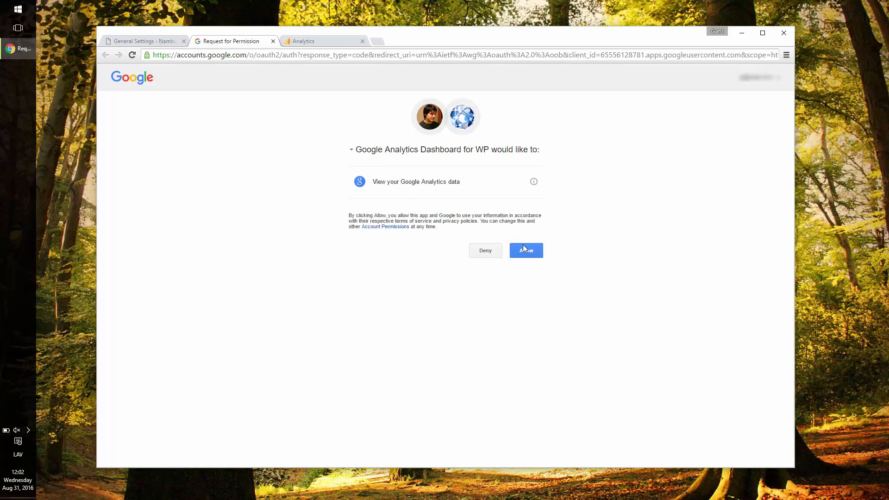
pyautogui.click(526, 250)
# Copy the generated access code, paste and save it in the plugin's Access Code field, and close the Google approval page.
pyautogui.click(192, 108)
pyautogui.rightClick(193, 109)
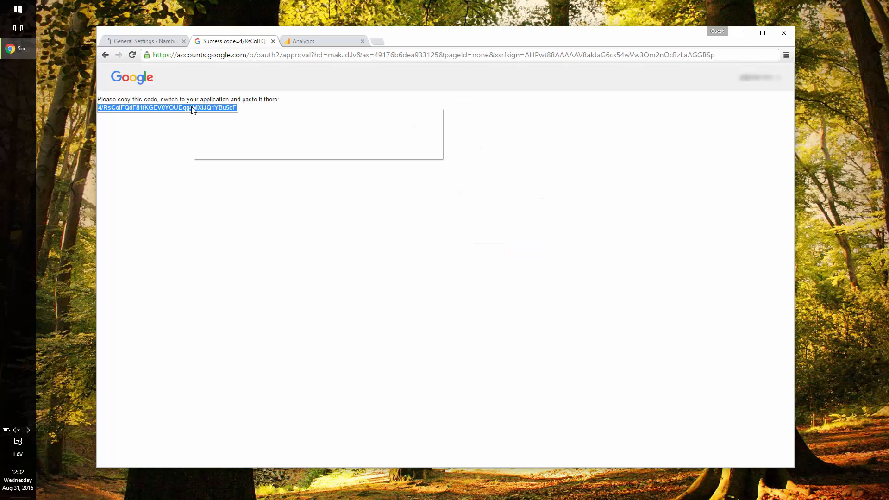
pyautogui.click(203, 117)
pyautogui.click(148, 42)
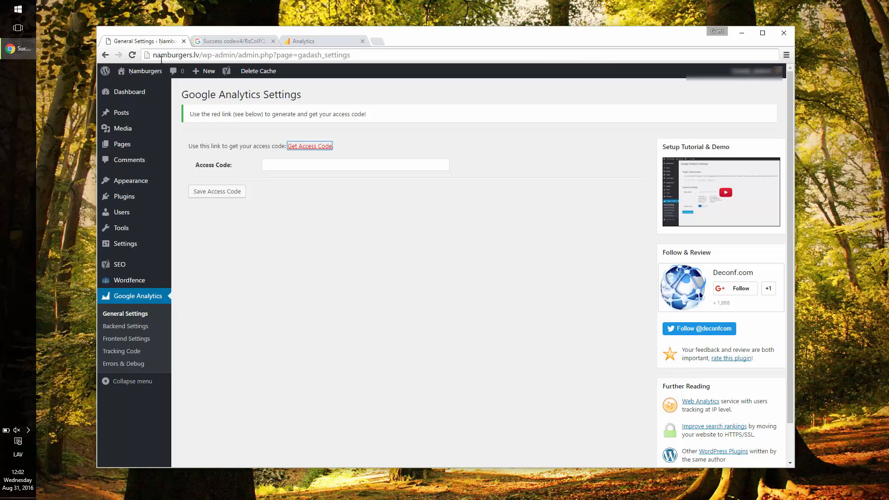
pyautogui.click(287, 165)
pyautogui.hotkey('ctrl', 'v')
pyautogui.click(217, 191)
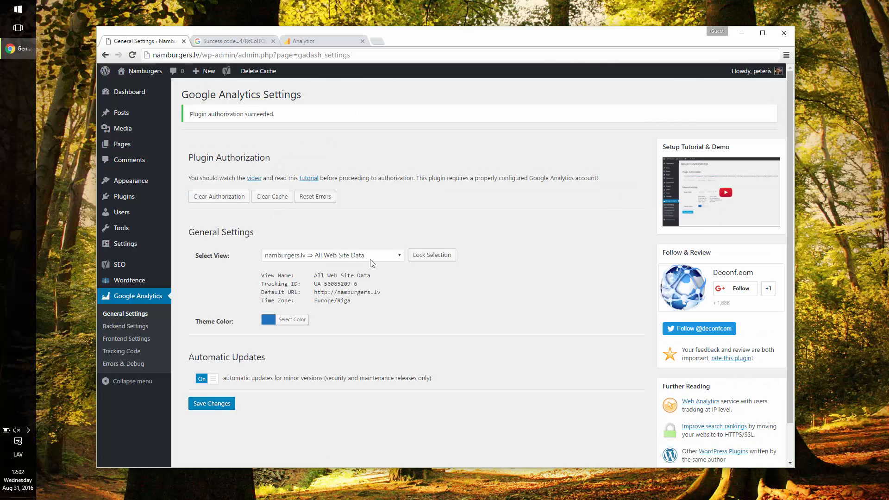
pyautogui.click(273, 41)
# Open the Real-Time Overview report for the Ņamburgers property's All Web Site Data view in Google Analytics.
pyautogui.click(244, 40)
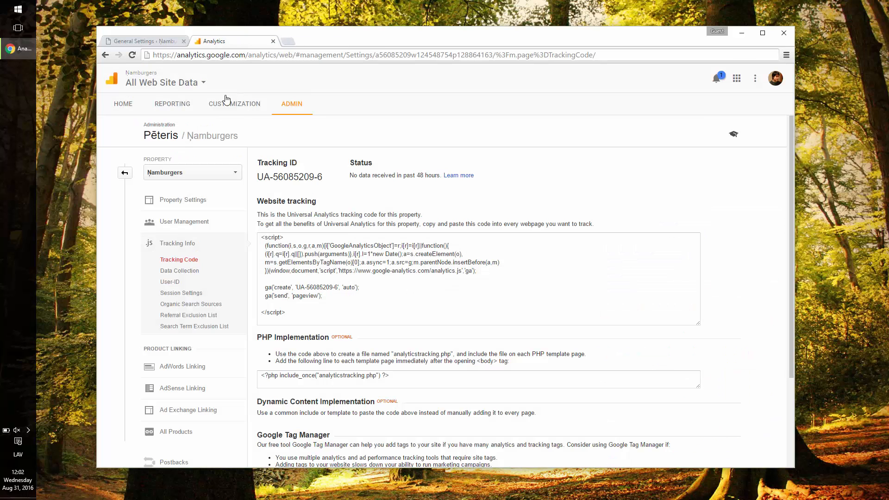
pyautogui.click(135, 105)
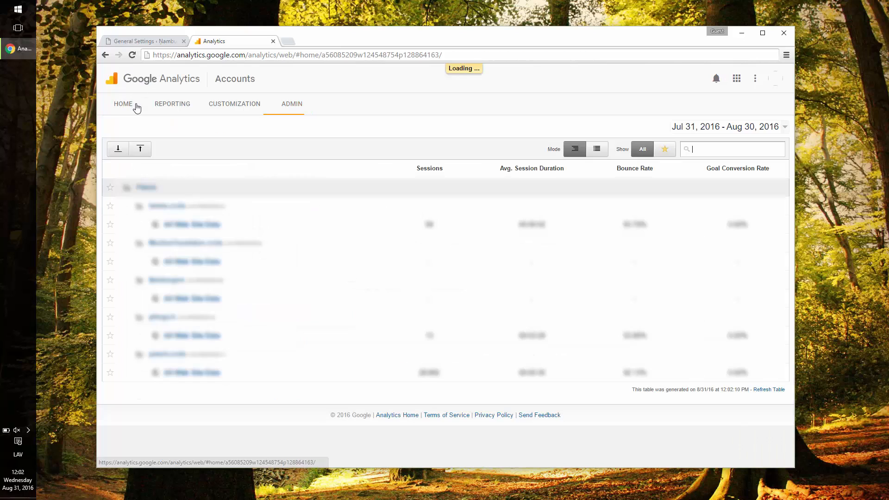
pyautogui.click(180, 300)
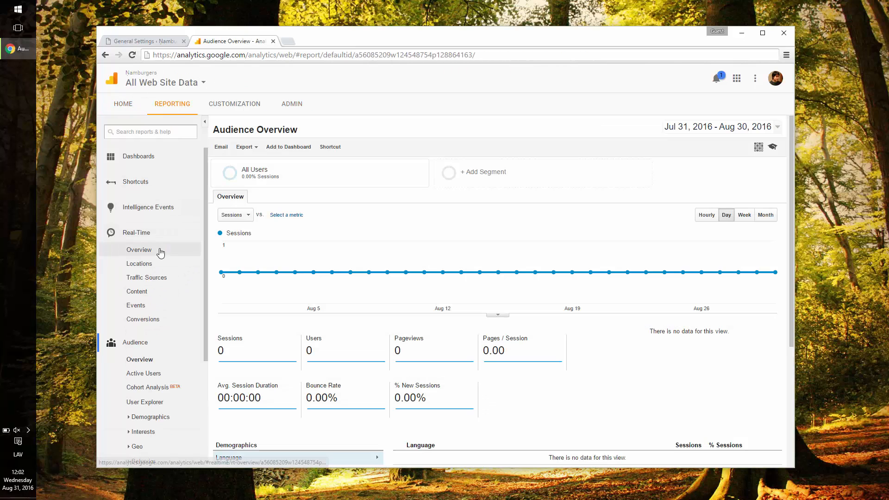
pyautogui.click(162, 250)
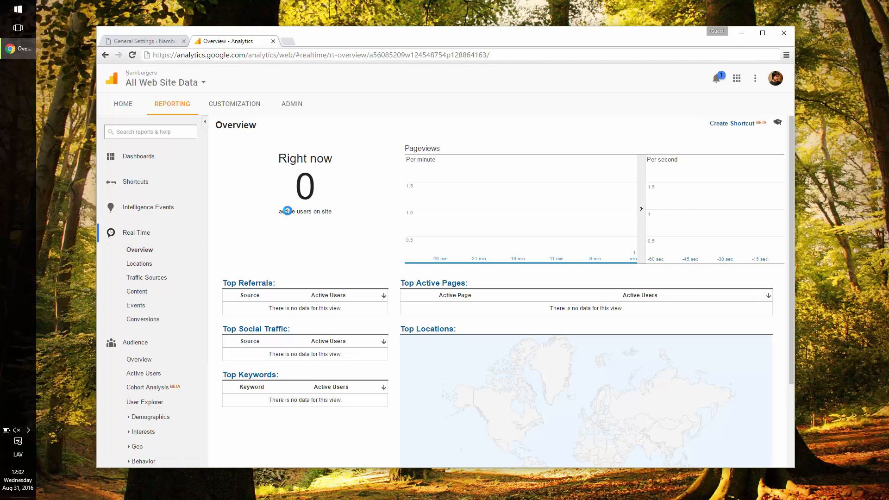
# Load the Ņamburgers homepage in the WordPress tab, return to Analytics, and open namburgers.lv in Microsoft Edge.
pyautogui.click(148, 41)
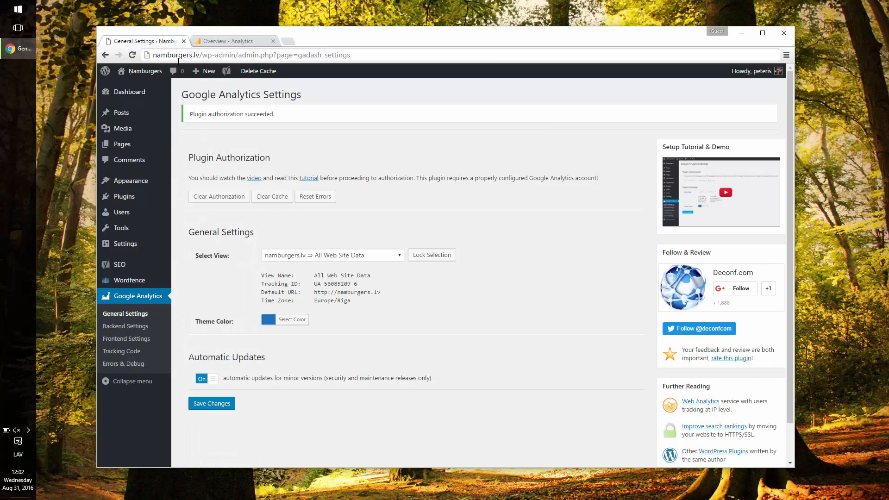
pyautogui.click(229, 41)
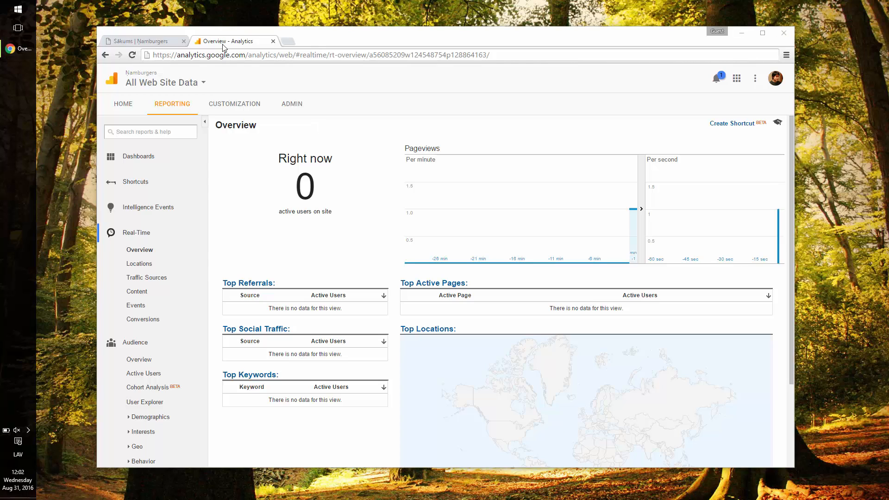
pyautogui.press('super')
pyautogui.write('edge')
pyautogui.press('Return')
pyautogui.write('namburgers.lv')
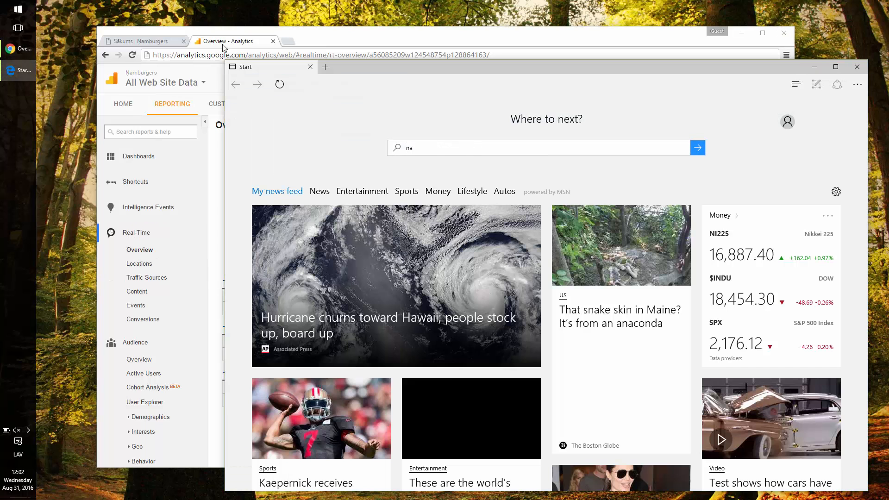
pyautogui.press('Return')
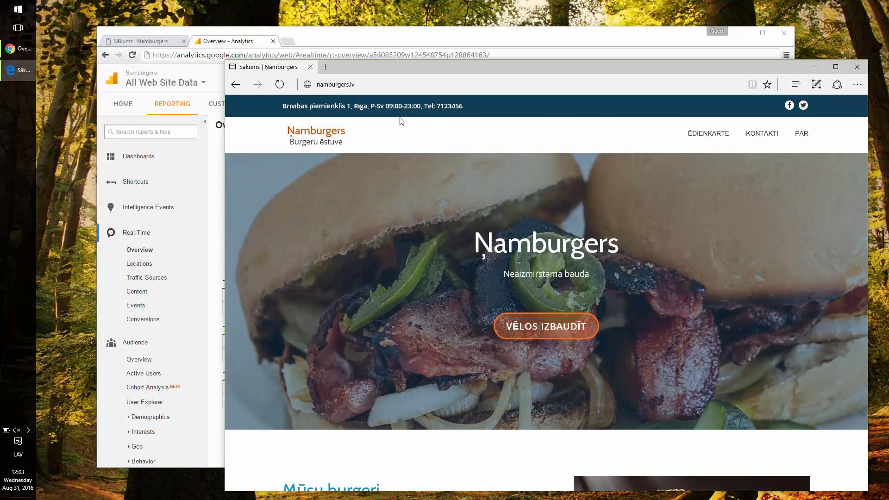
# Check the real-time report before and after visiting the site's Kontakti page in Edge, and close Analytics and Edge.
pyautogui.hotkey('alt', 'Tab')
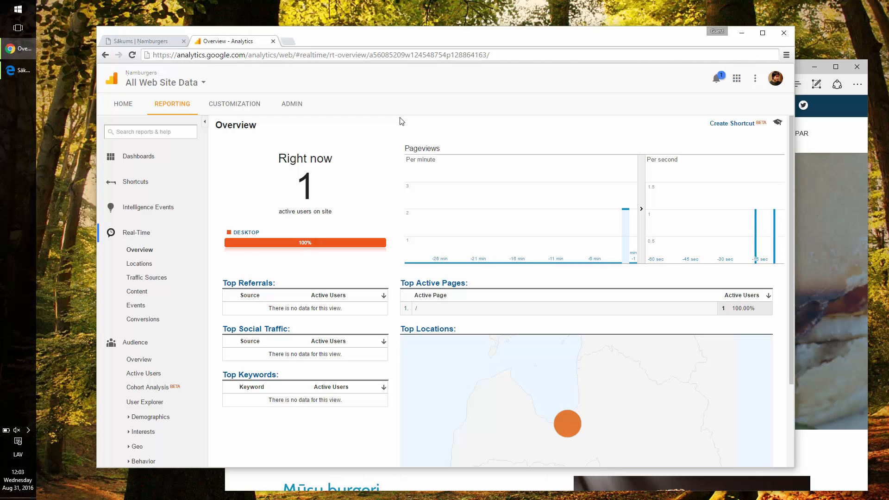
pyautogui.hotkey('alt', 'Tab')
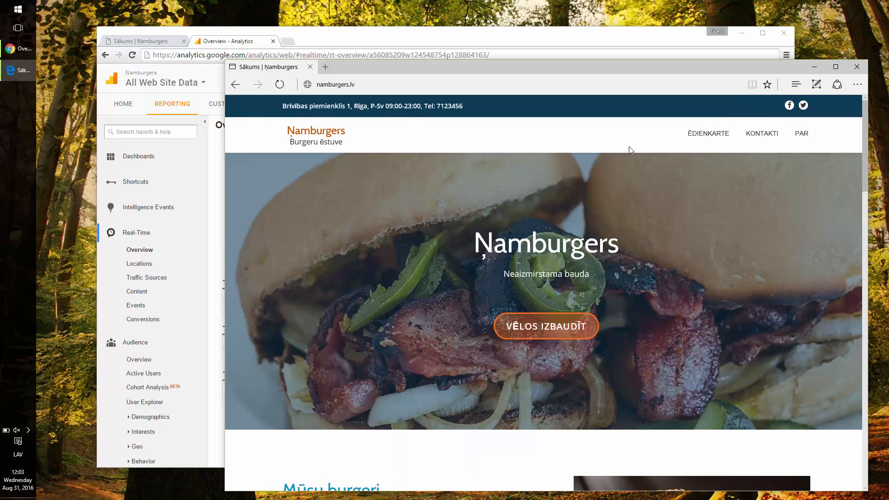
pyautogui.click(762, 137)
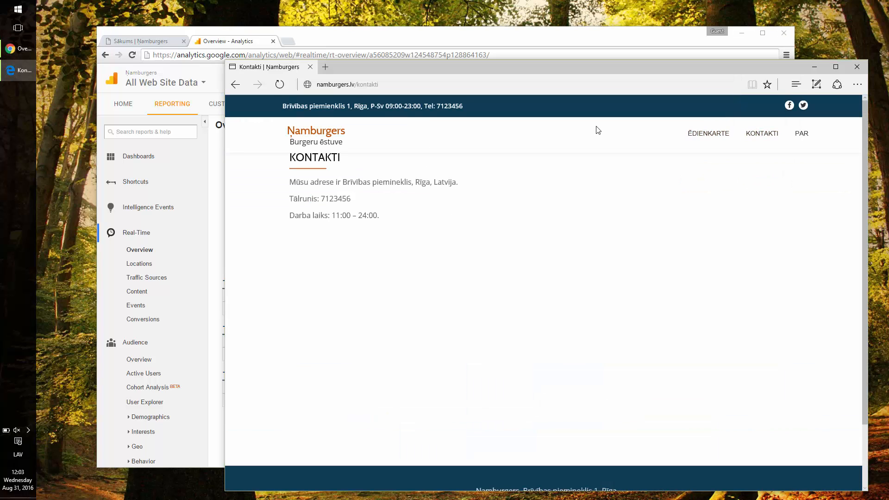
pyautogui.hotkey('alt', 'Tab')
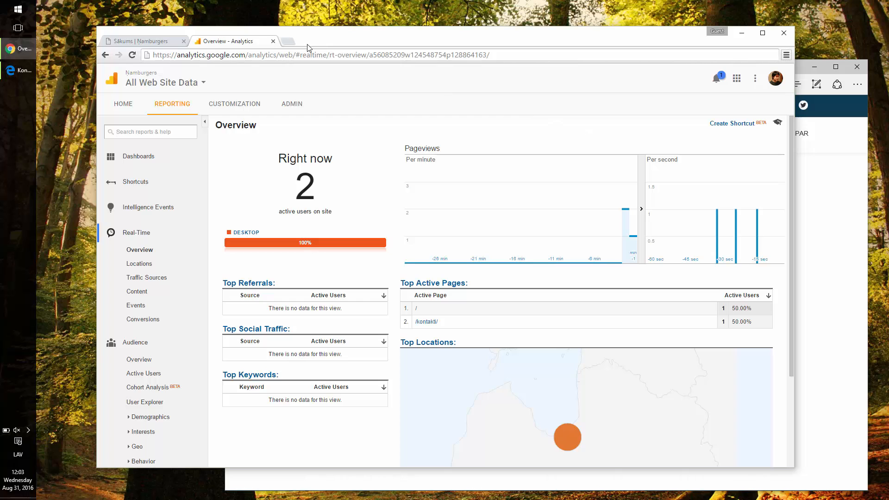
pyautogui.click(273, 42)
pyautogui.hotkey('alt', 'Tab')
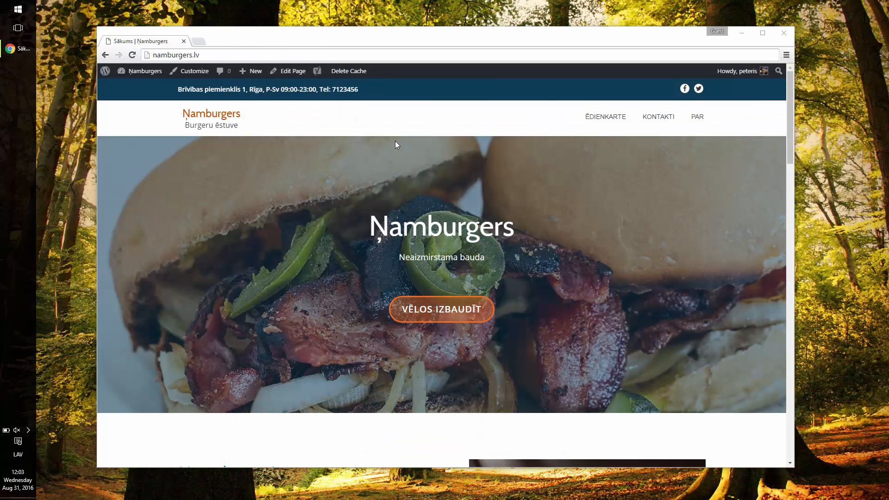
# Search Google for google submit site in a new tab and open the Search Console form for submitting a URL.
pyautogui.hotkey('ctrl', 't')
pyautogui.write('google submit')
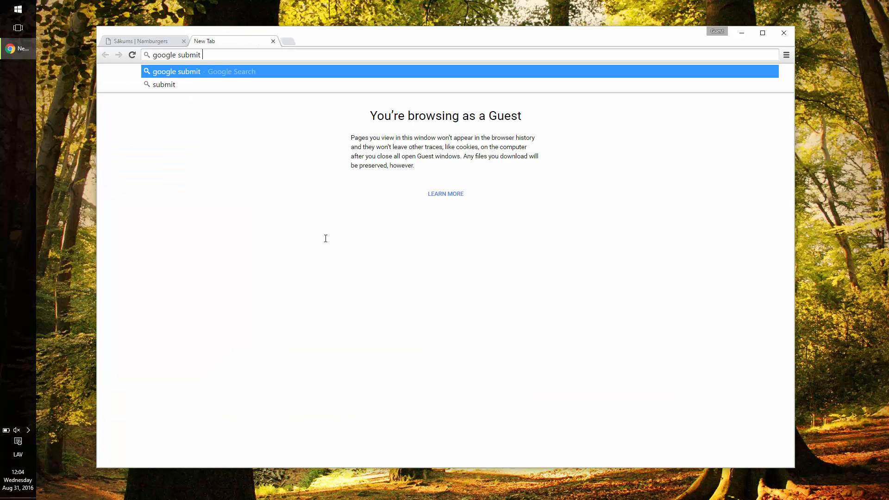
pyautogui.write(' site')
pyautogui.press('Return')
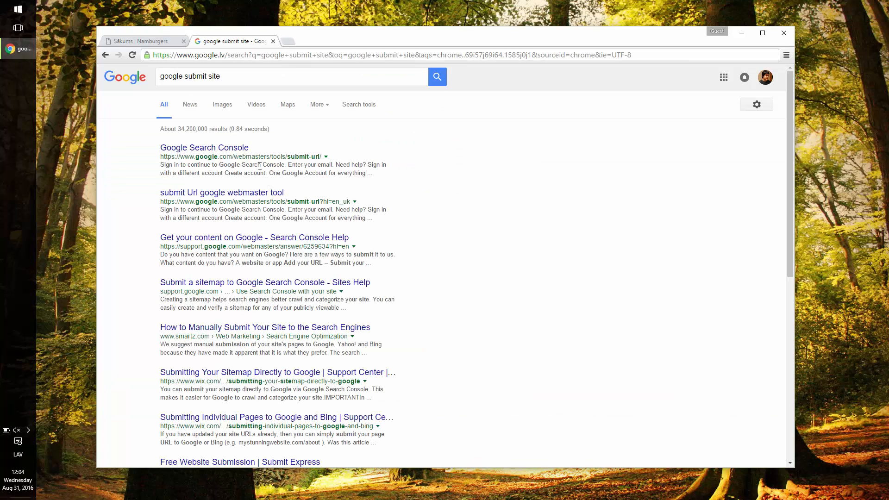
pyautogui.click(232, 148)
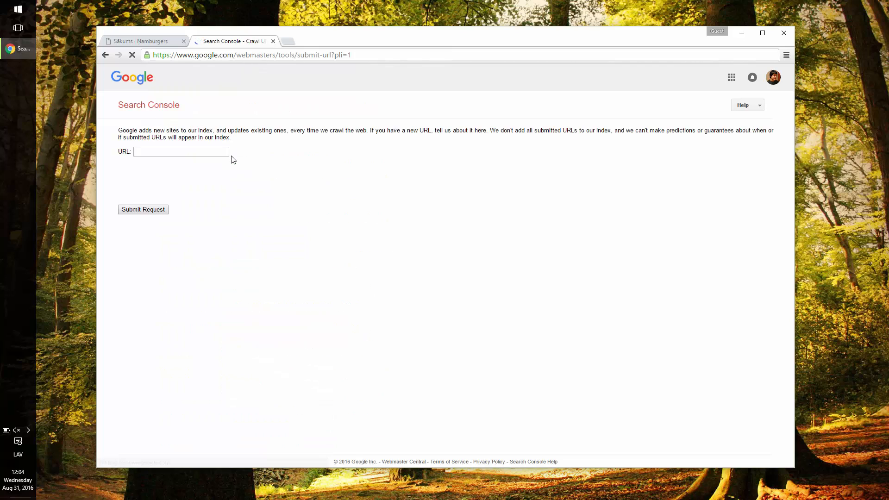
pyautogui.click(210, 150)
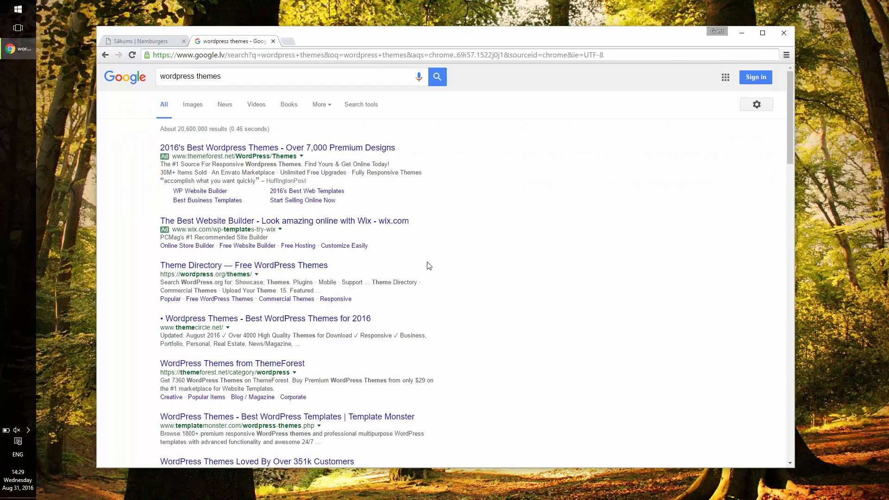
# Open ThemeForest's WordPress themes from the search results and sort them by best sellers.
pyautogui.click(304, 364)
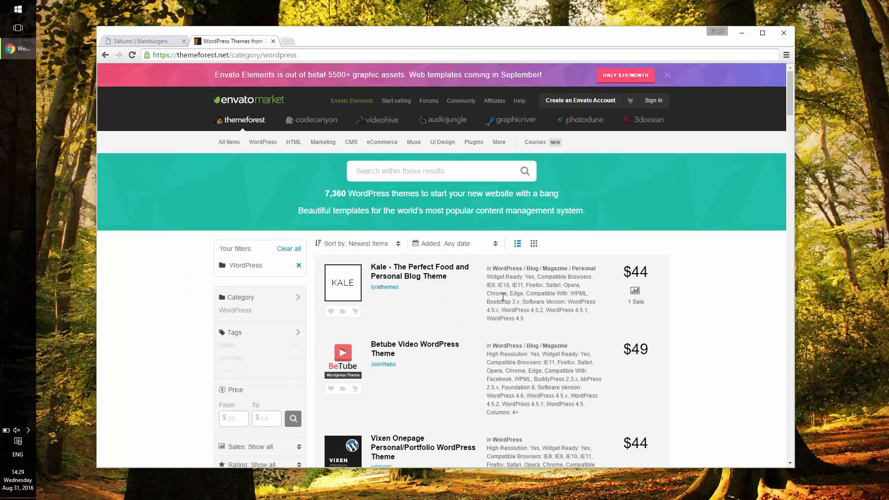
pyautogui.click(381, 245)
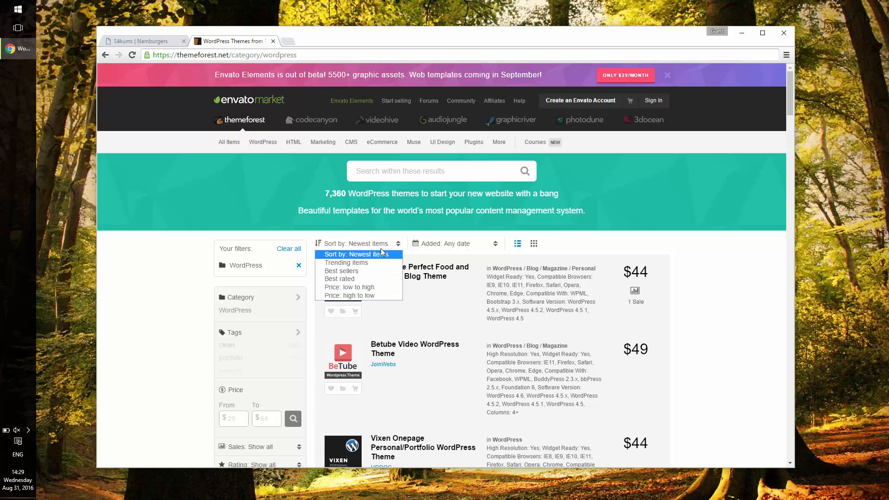
pyautogui.click(381, 271)
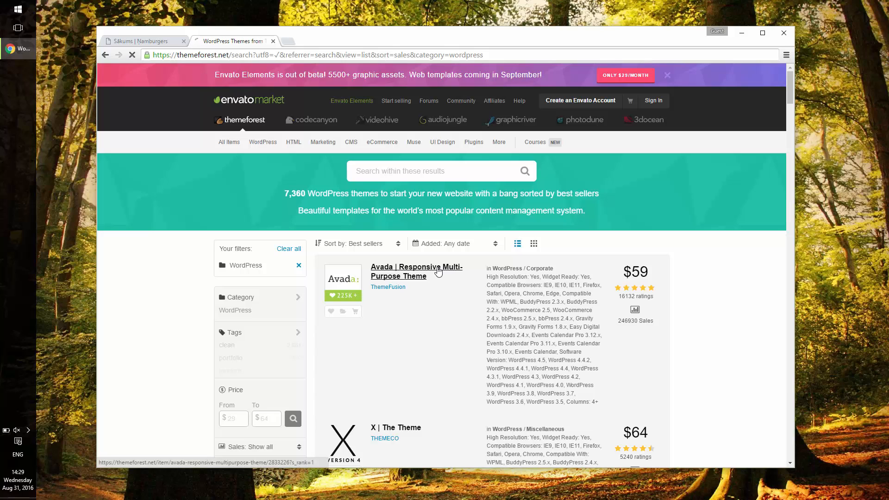
# Open the live preview of the Avada theme and look through its Pricing Options sample page.
pyautogui.click(438, 272)
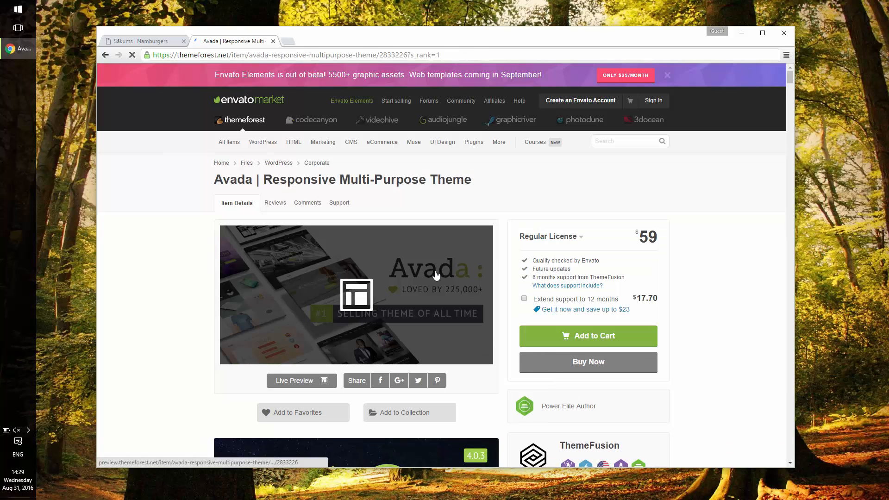
pyautogui.click(316, 378)
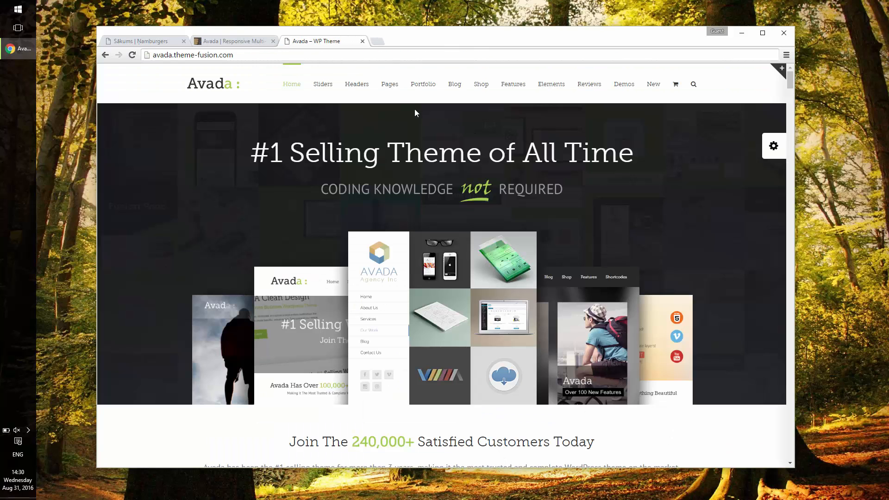
pyautogui.moveTo(393, 89)
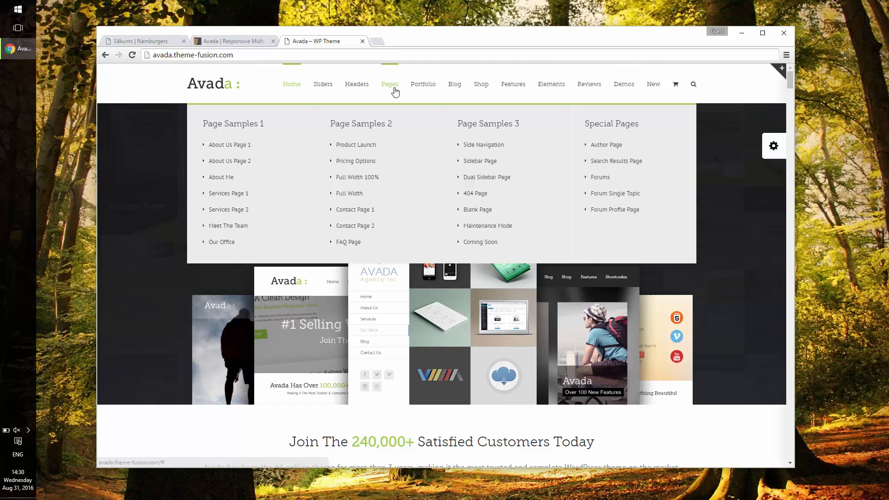
pyautogui.click(368, 162)
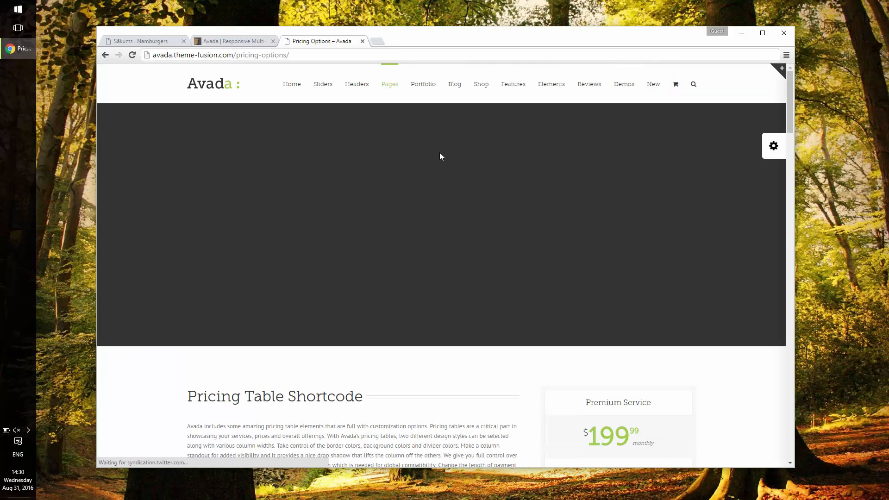
pyautogui.scroll(-5, 440, 157)
pyautogui.scroll(-7, 440, 155)
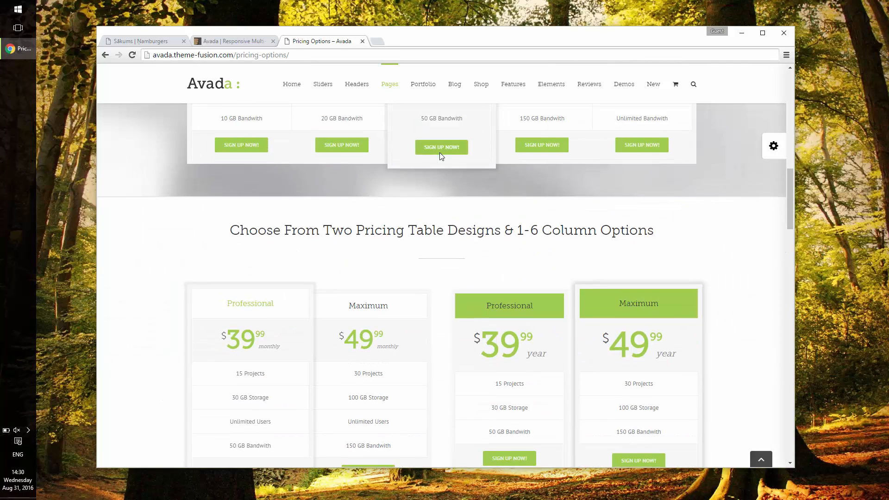
pyautogui.scroll(14, 440, 154)
# Open the Avada demo's Grid Full Width blog layout and look through its posts.
pyautogui.click(460, 83)
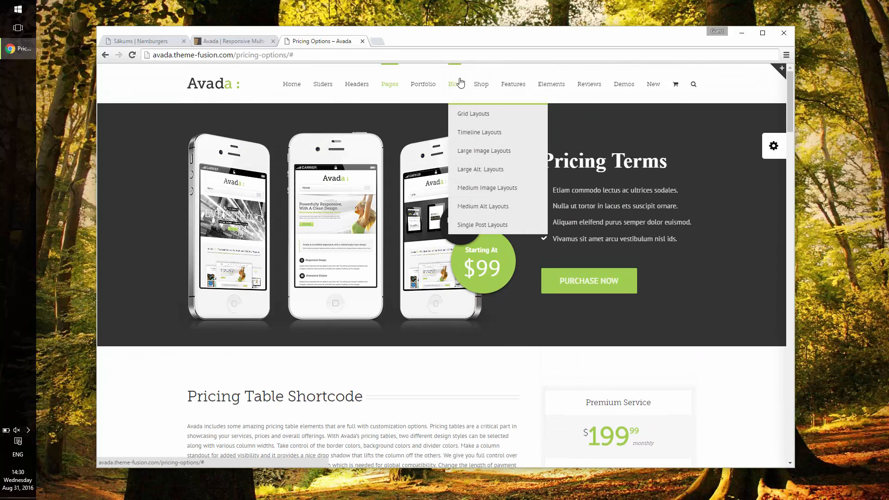
pyautogui.moveTo(468, 116)
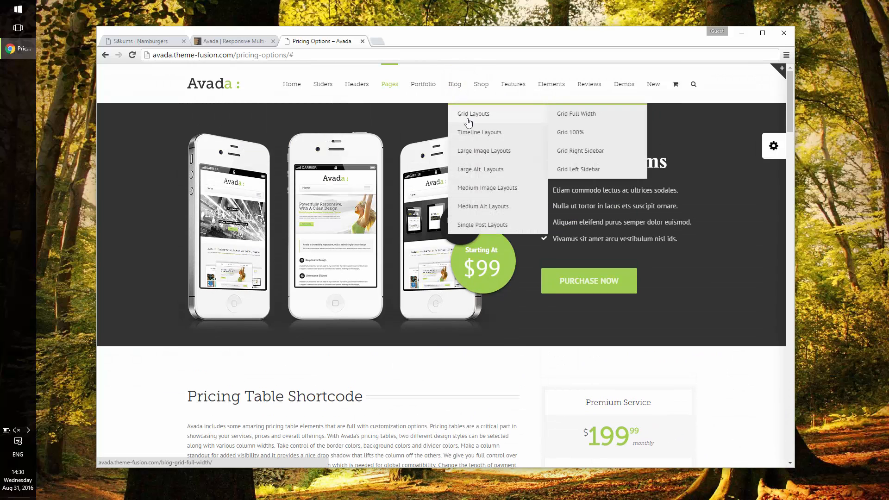
pyautogui.click(594, 117)
pyautogui.scroll(-10, 542, 131)
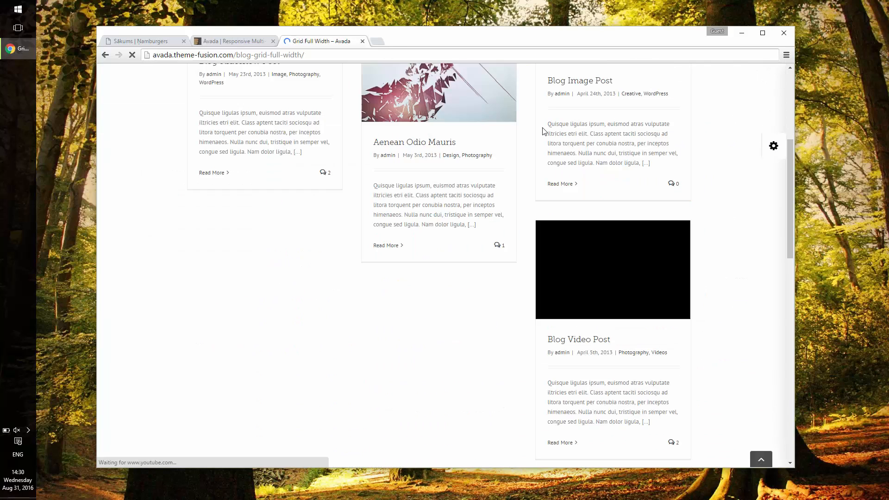
pyautogui.scroll(10, 542, 131)
# Open the Dividers page among the Avada demo's elements and examine its divider styles.
pyautogui.moveTo(549, 93)
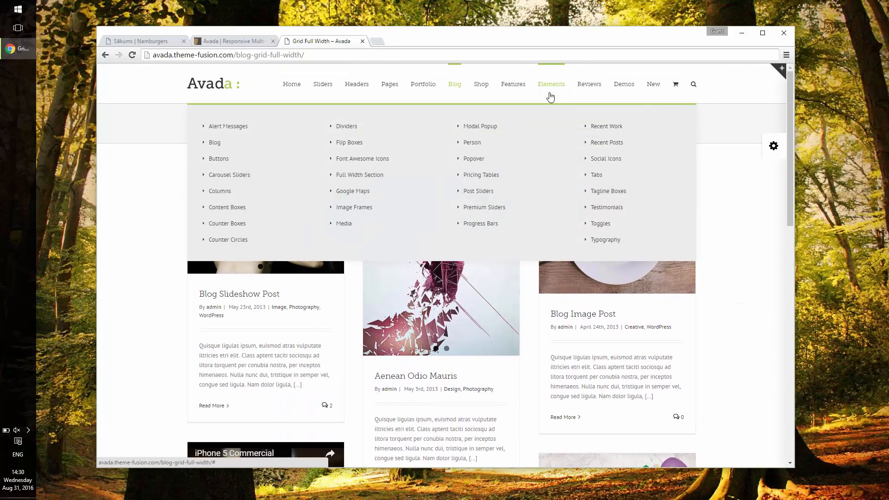
pyautogui.click(341, 133)
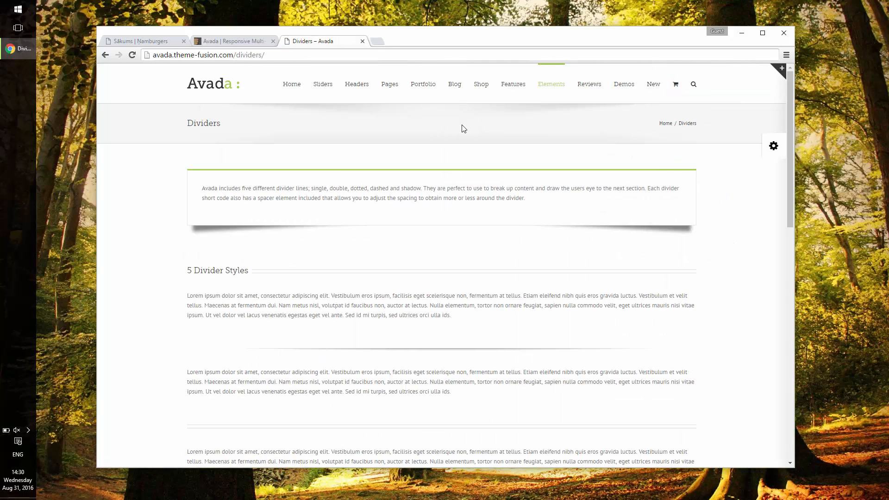
pyautogui.scroll(-5, 464, 128)
pyautogui.scroll(5, 467, 129)
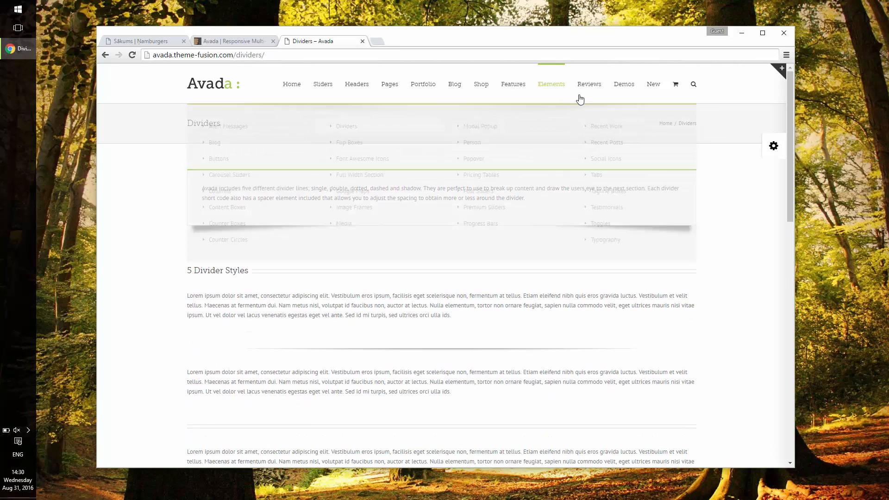
pyautogui.moveTo(616, 88)
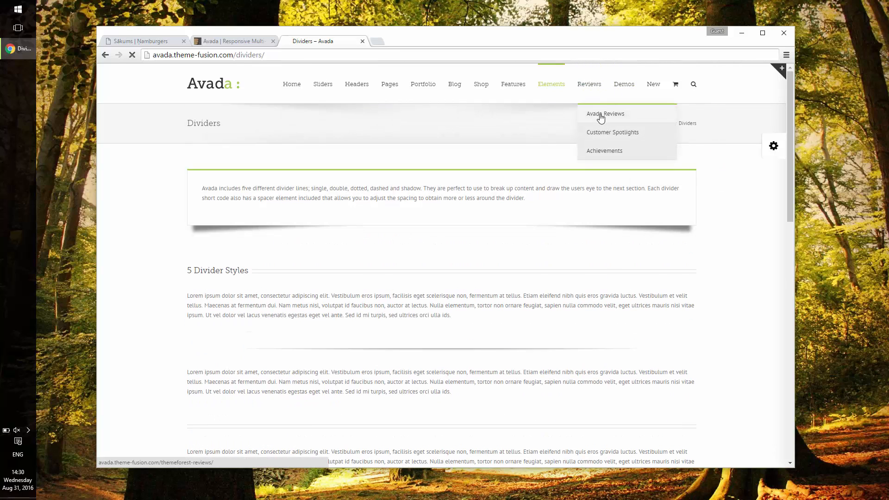